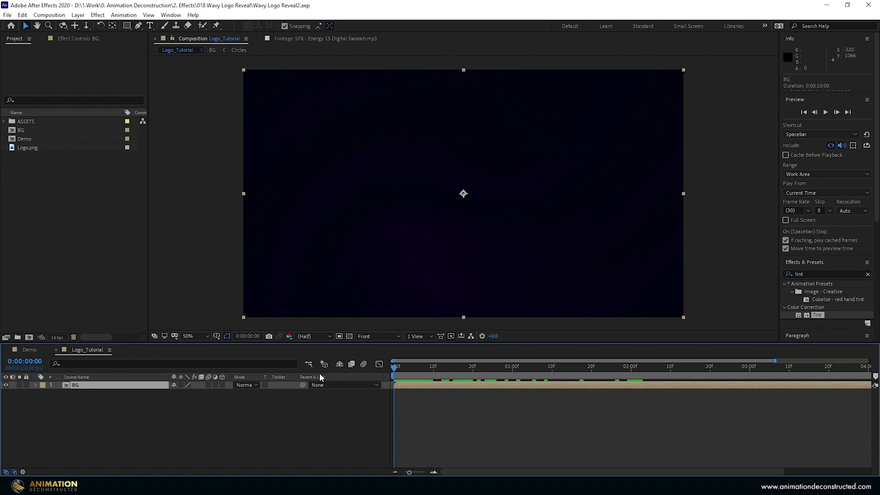
Add Logo.png to the Logo_Tutorial composition above the BG layer.
{"action": "left_click", "coordinate": [496, 367]}
{"action": "key", "text": "space"}
{"action": "key", "text": "Home"}
{"action": "left_click", "coordinate": [29, 147]}
{"action": "left_click_drag", "start_coordinate": [28, 149], "coordinate": [104, 386]}
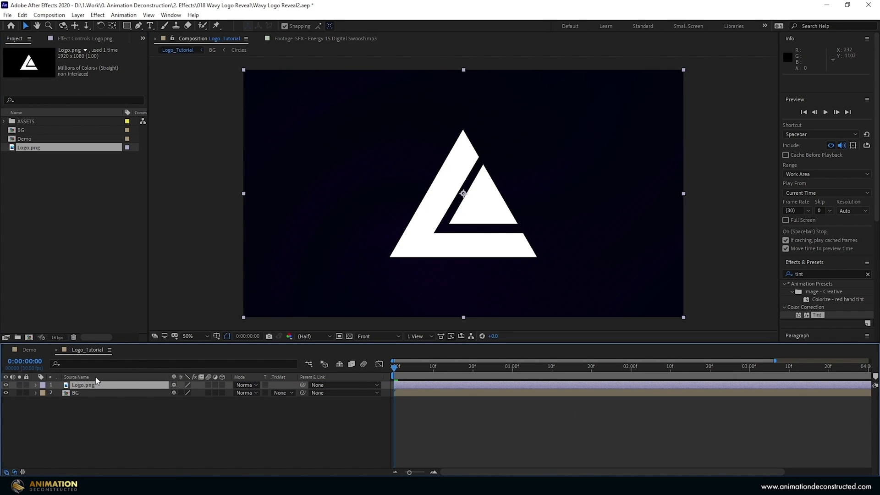
Pre-compose the Logo.png layer as Logo_Main, leaving all attributes in Logo_Tutorial.
{"action": "key", "text": "ctrl+shift+c"}
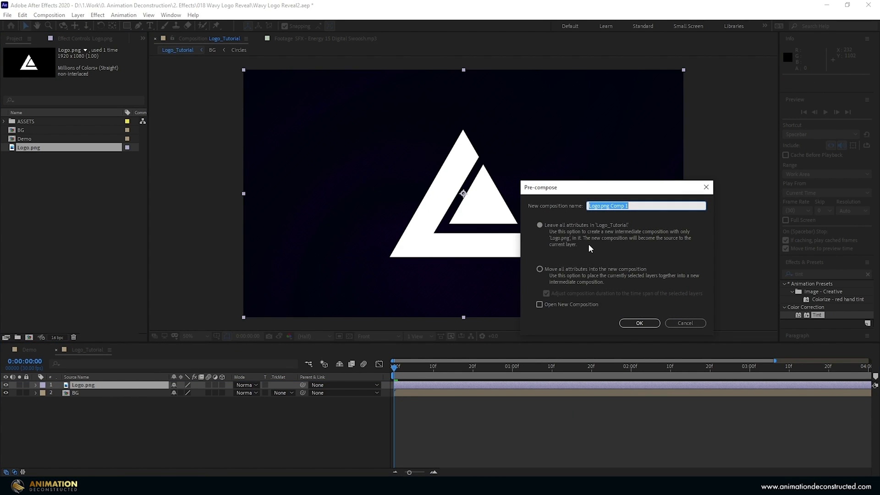
{"action": "type", "text": "Logo_Main"}
{"action": "key", "text": "Return"}
Duplicate the Logo_Main layer, hide one copy and move that hidden copy below the BG layer.
{"action": "key", "text": "ctrl+d"}
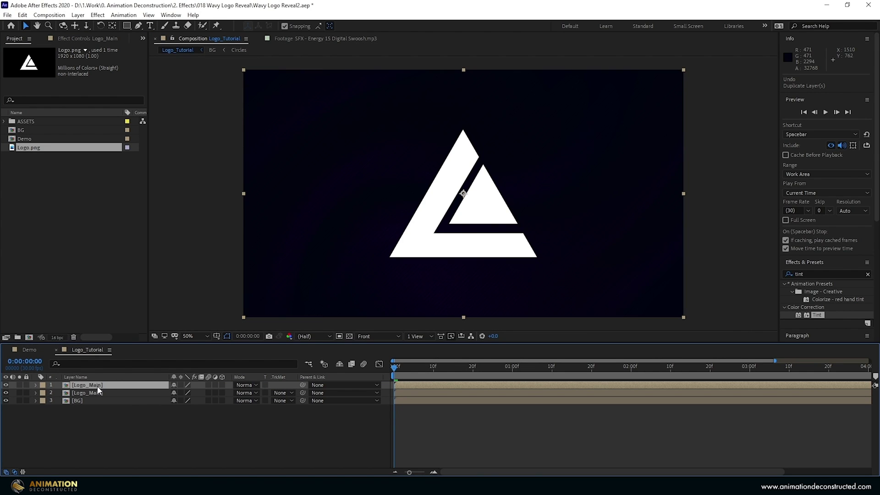
{"action": "left_click", "coordinate": [6, 385]}
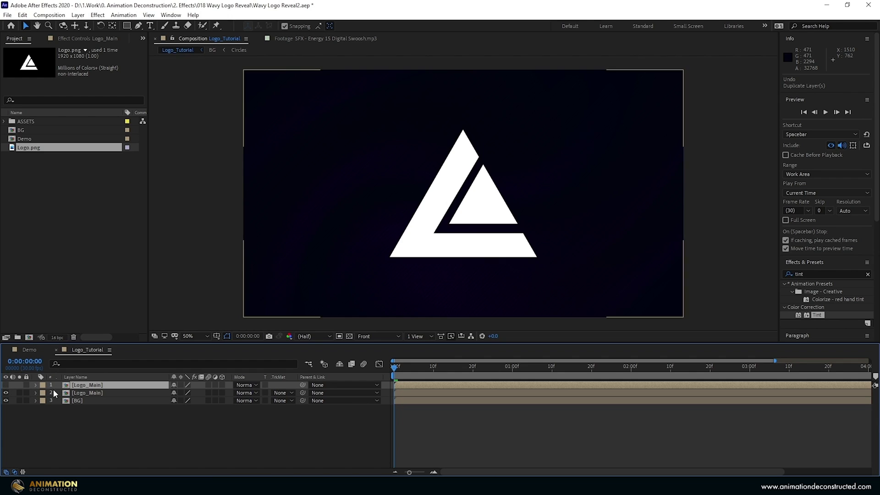
{"action": "left_click_drag", "start_coordinate": [98, 387], "coordinate": [161, 449]}
Set the label colour of the visible Logo_Main layer to Cyan.
{"action": "left_click", "coordinate": [94, 386]}
{"action": "left_click", "coordinate": [43, 385]}
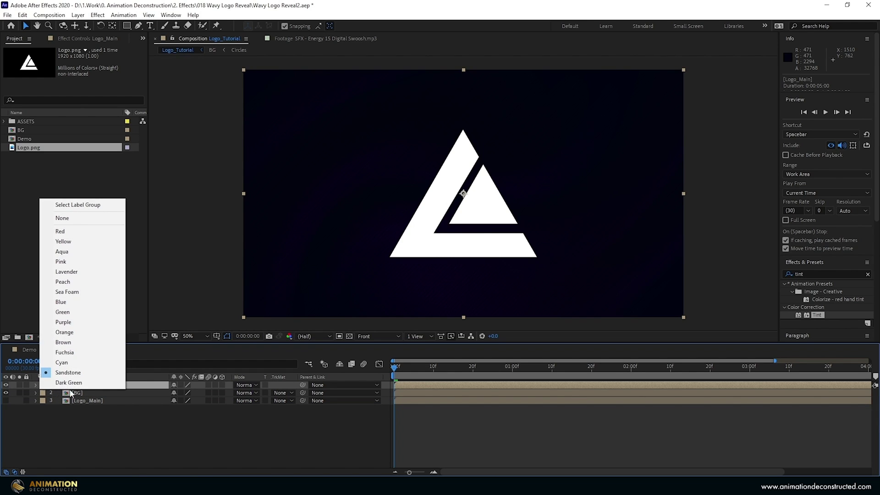
{"action": "left_click", "coordinate": [73, 363]}
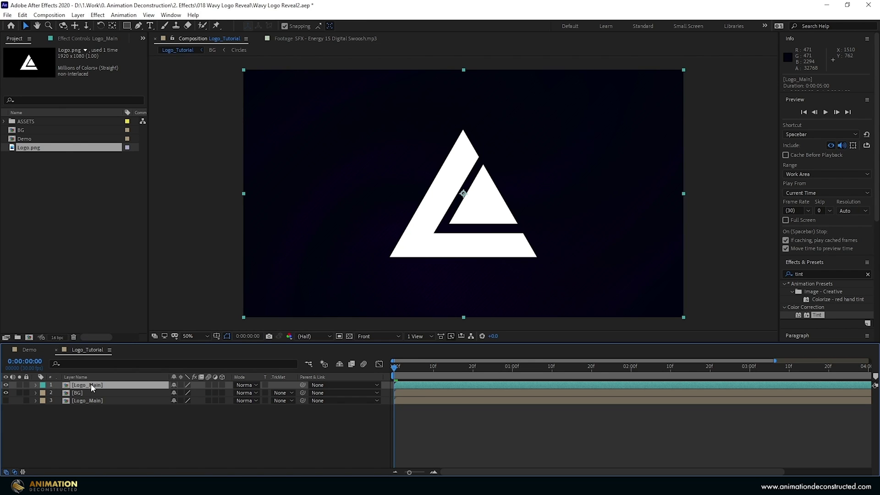
Pre-compose the visible Logo_Main layer as Logo?Colour, moving all attributes into the new composition.
{"action": "key", "text": "ctrl+shift+c"}
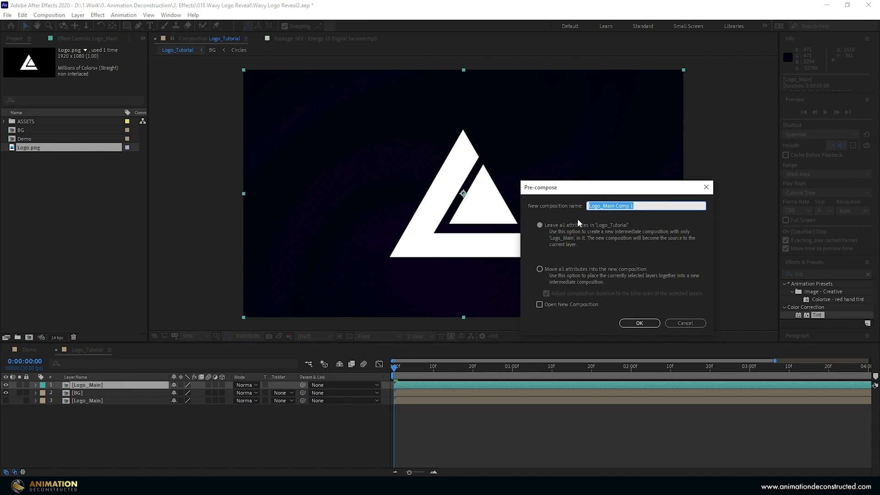
{"action": "type", "text": "Logo?Colour"}
{"action": "left_click", "coordinate": [540, 269]}
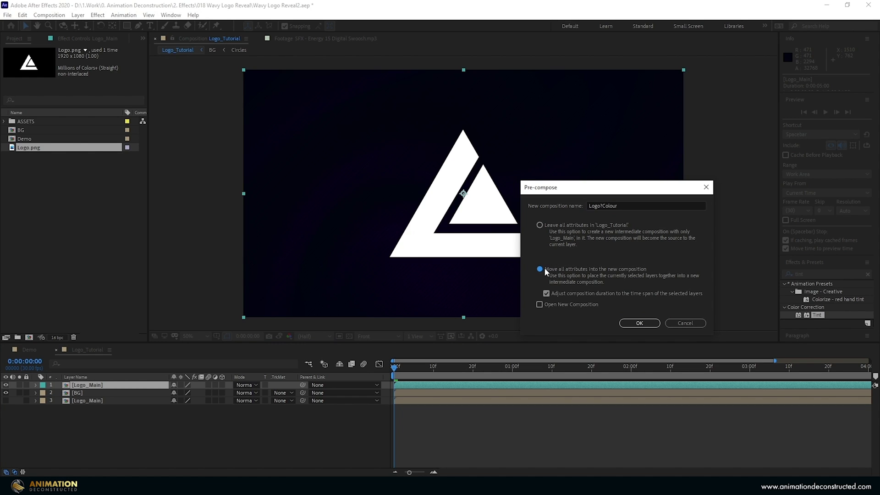
{"action": "left_click", "coordinate": [646, 322]}
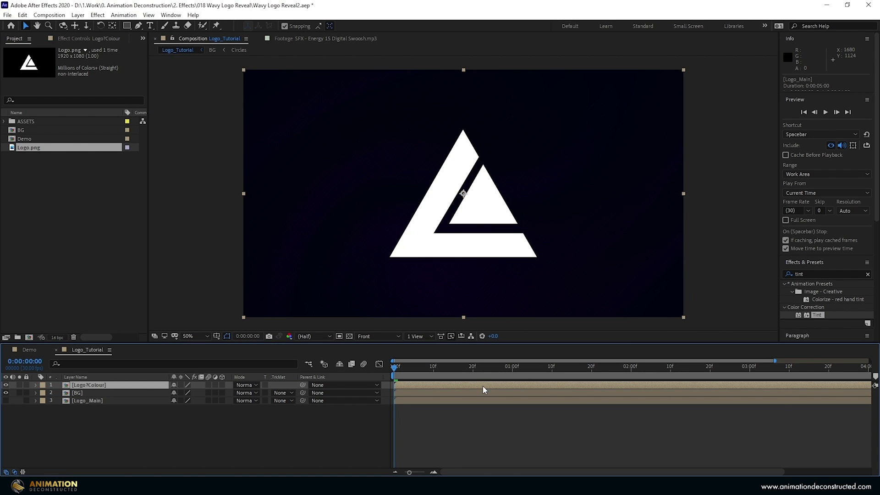
Inside the Logo?Colour composition, create a black 1920 x 1080 px solid named Gradient.
{"action": "double_click", "coordinate": [87, 385]}
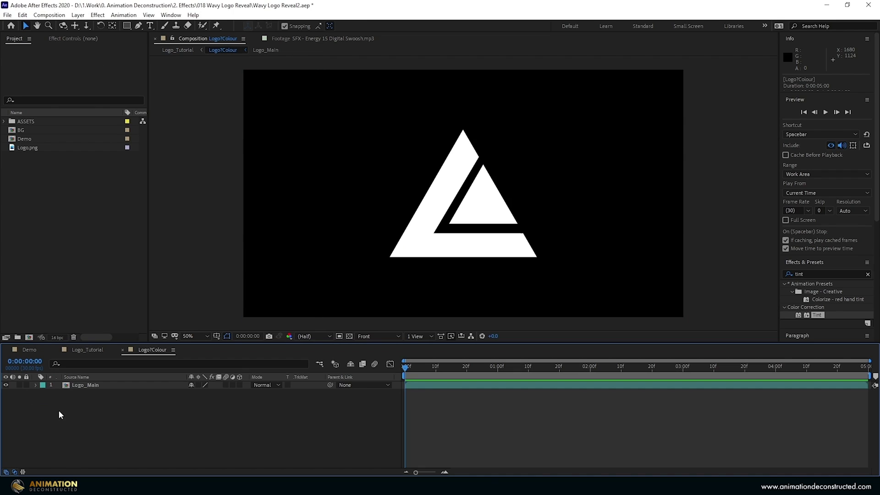
{"action": "left_click", "coordinate": [84, 387]}
{"action": "left_click", "coordinate": [193, 439]}
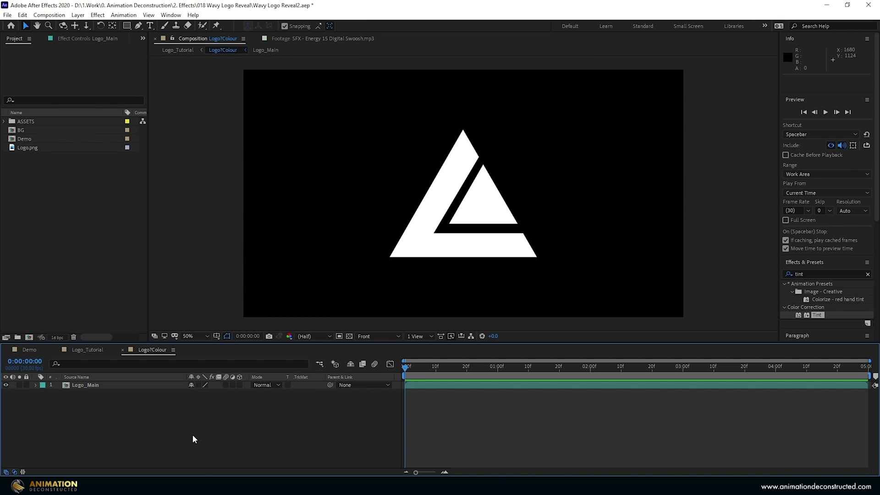
{"action": "right_click", "coordinate": [66, 411]}
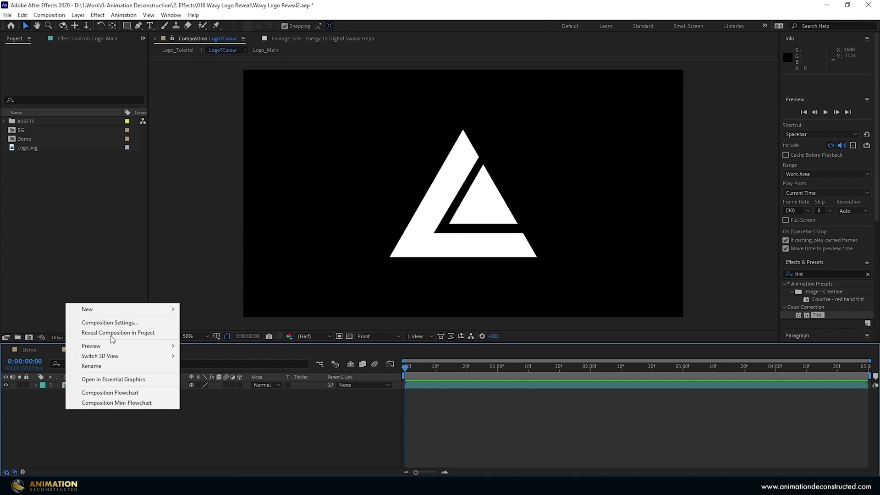
{"action": "mouse_move", "coordinate": [110, 308]}
{"action": "left_click", "coordinate": [241, 334]}
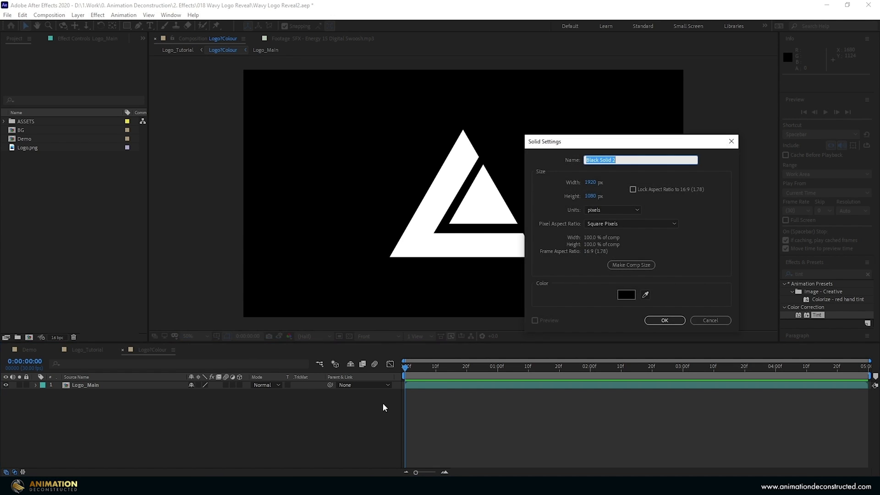
{"action": "type", "text": "Gradient"}
{"action": "left_click", "coordinate": [667, 319]}
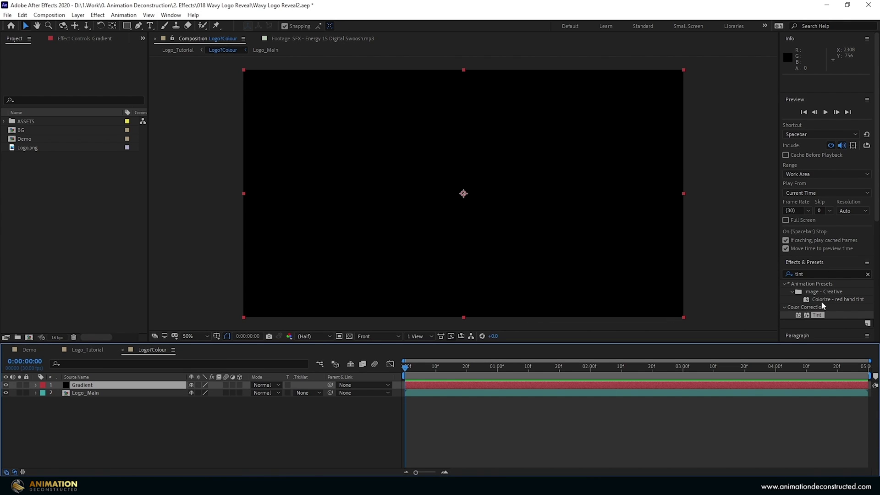
Switch to the Small Screen workspace and apply the 4-Color Gradient effect to the Gradient solid.
{"action": "left_click", "coordinate": [688, 25]}
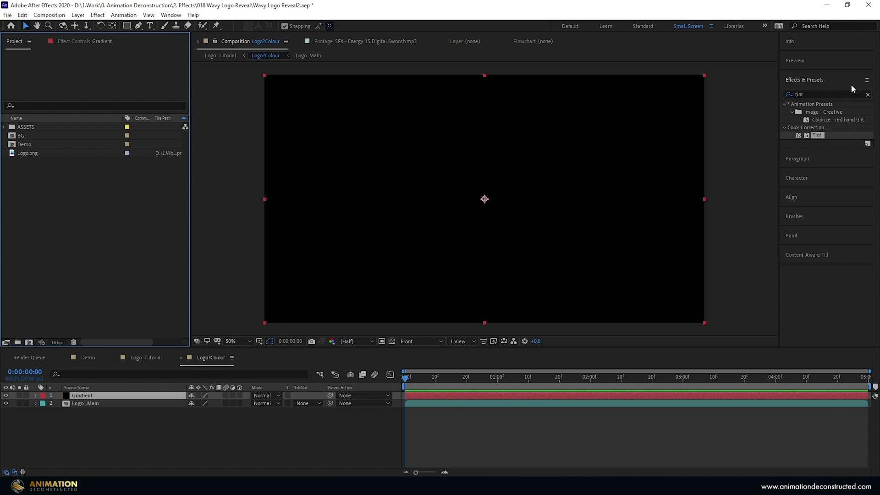
{"action": "left_click", "coordinate": [868, 95]}
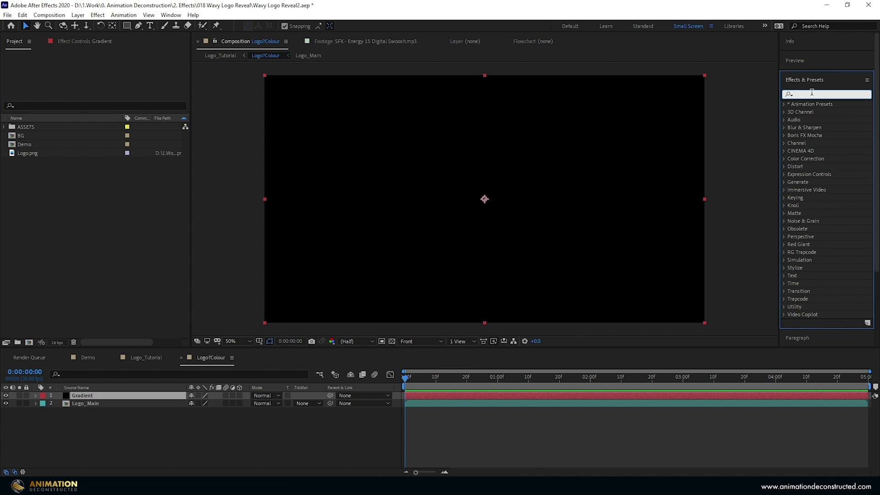
{"action": "type", "text": "gradien"}
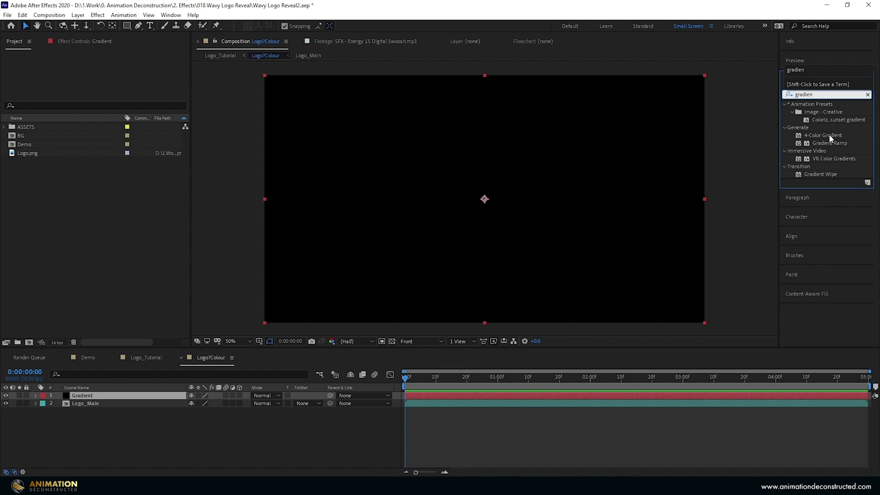
{"action": "double_click", "coordinate": [825, 135]}
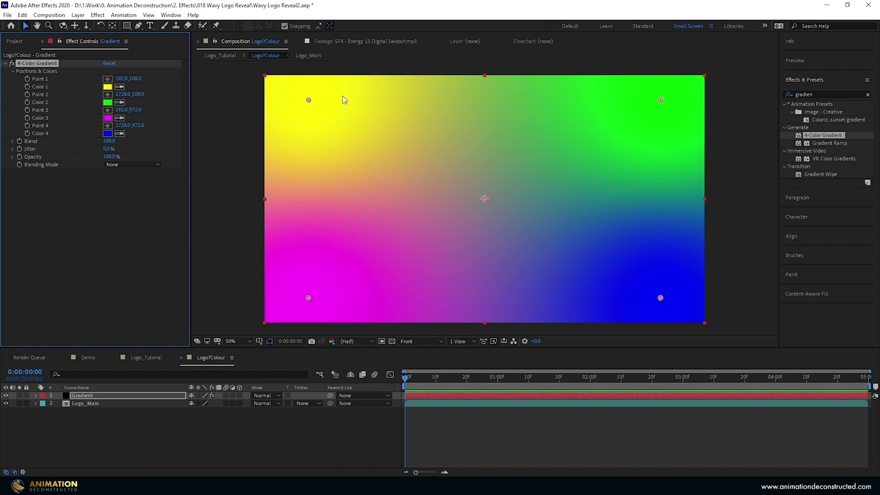
Move the four gradient points inward to about 550,250 (Point 1), 1370,234 (Point 2), 566,754 (Point 3) and 1404,796 (Point 4).
{"action": "left_click_drag", "start_coordinate": [308, 101], "coordinate": [390, 132]}
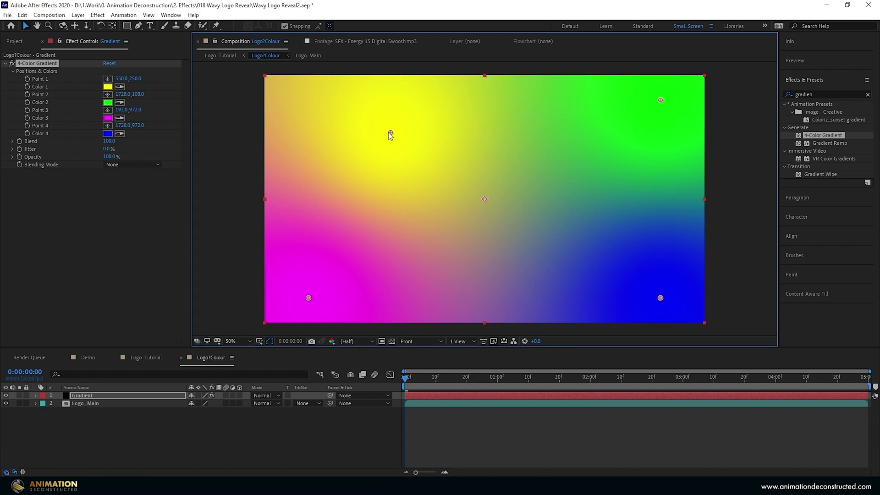
{"action": "left_click_drag", "start_coordinate": [309, 298], "coordinate": [394, 247]}
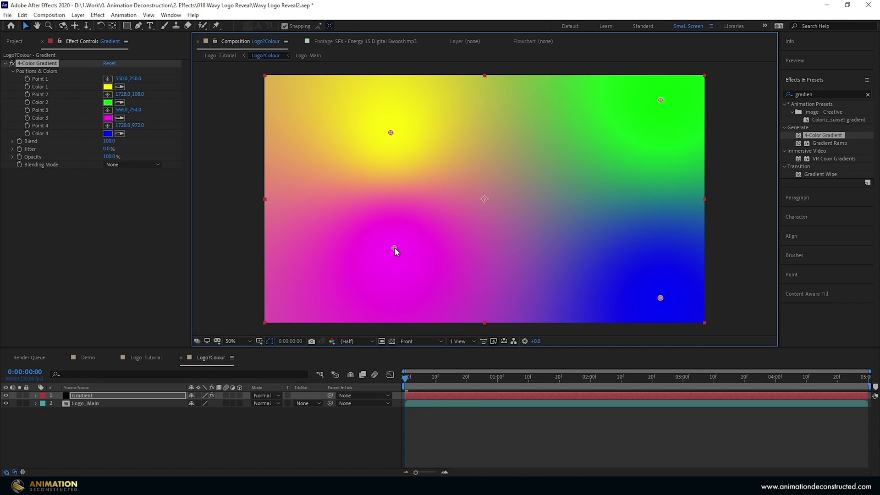
{"action": "left_click_drag", "start_coordinate": [660, 100], "coordinate": [578, 128]}
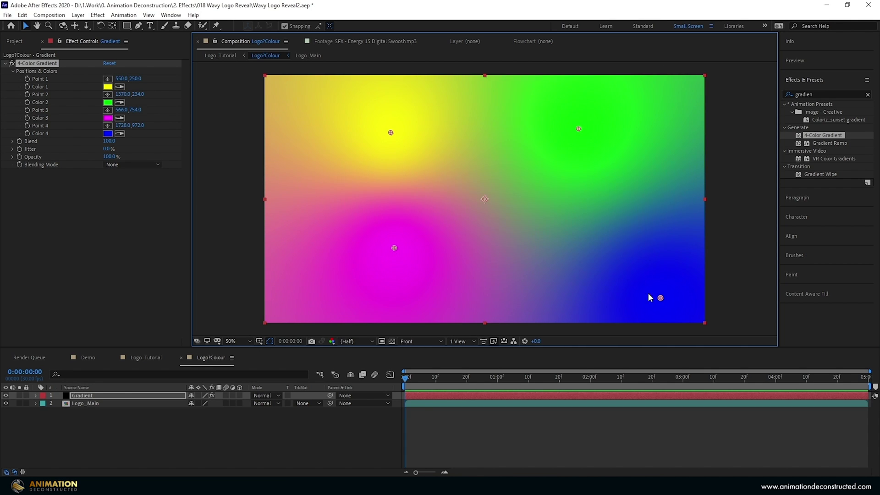
{"action": "left_click_drag", "start_coordinate": [660, 297], "coordinate": [586, 258]}
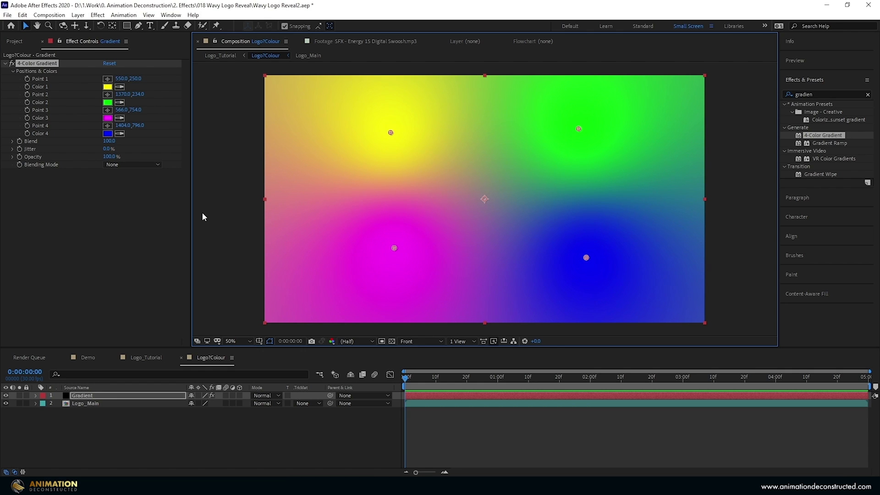
Set the 4-Color Gradient's Color 1 to 0060FF and Color 2 to 0042FF.
{"action": "left_click", "coordinate": [107, 87]}
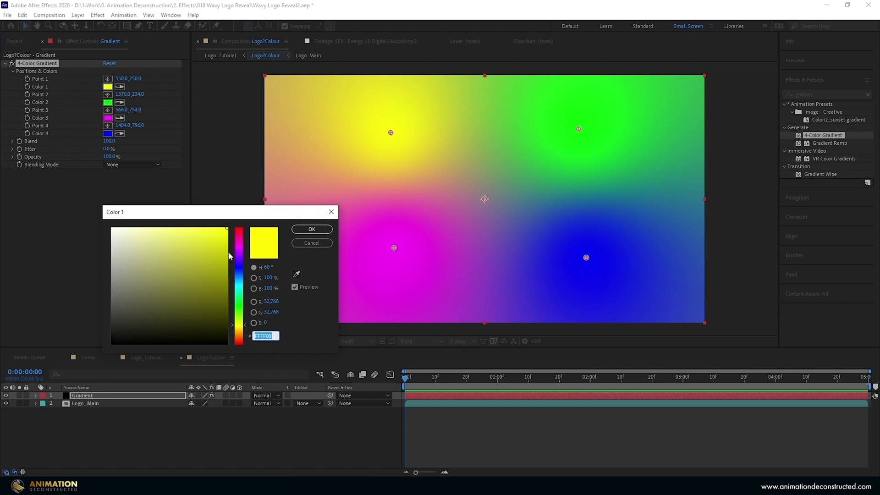
{"action": "type", "text": "0060FF"}
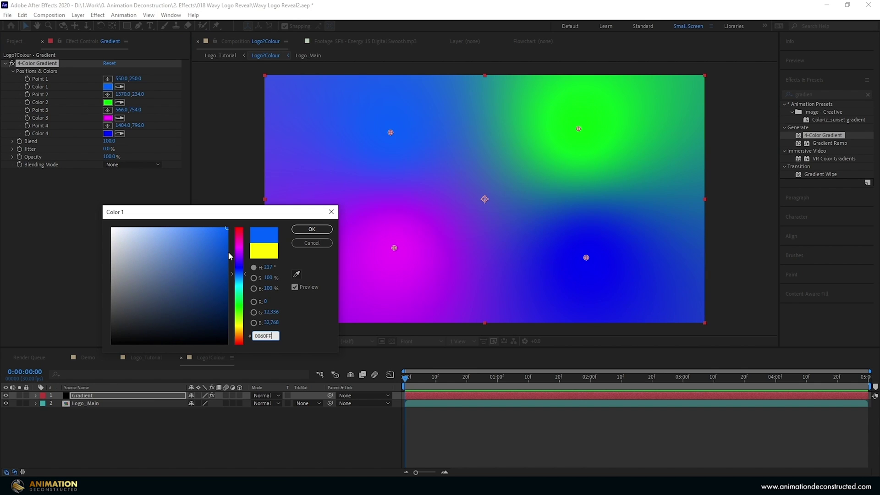
{"action": "key", "text": "Return"}
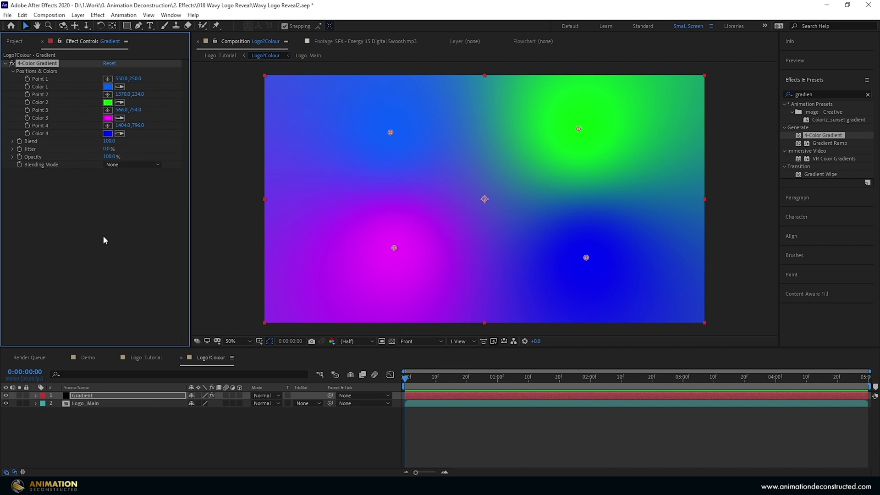
{"action": "left_click", "coordinate": [108, 102]}
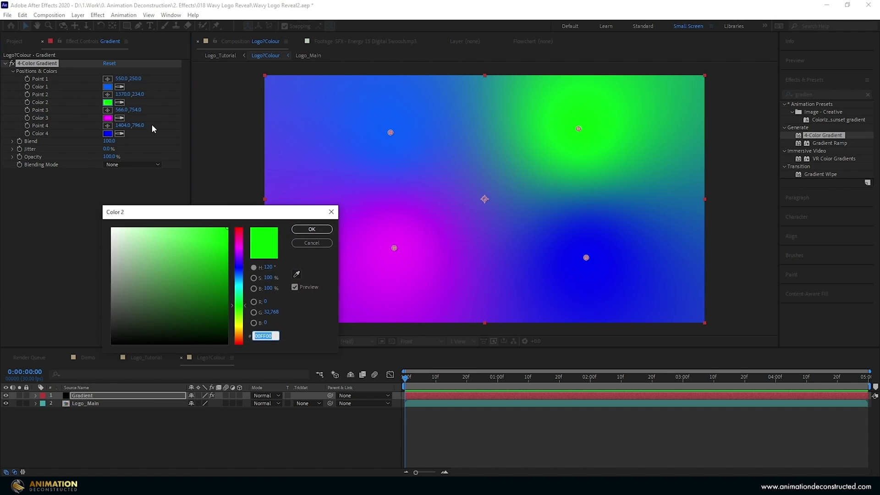
{"action": "type", "text": "0040FF"}
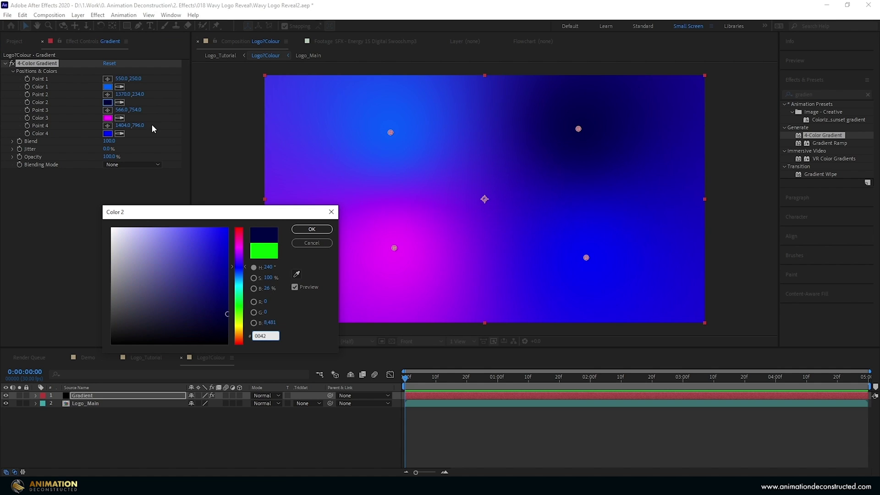
{"action": "key", "text": "Return"}
Set the 4-Color Gradient's Color 3 to FF00FF and Color 4 to 3F00FF.
{"action": "left_click", "coordinate": [107, 118]}
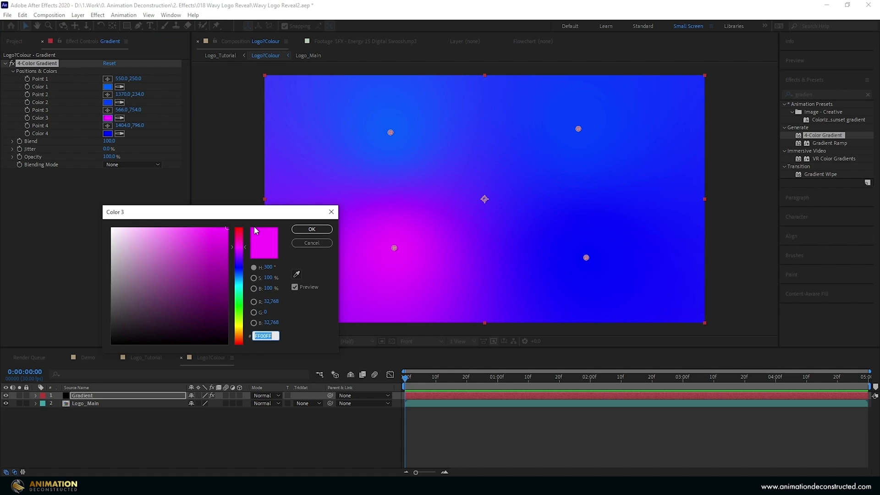
{"action": "type", "text": "FF00"}
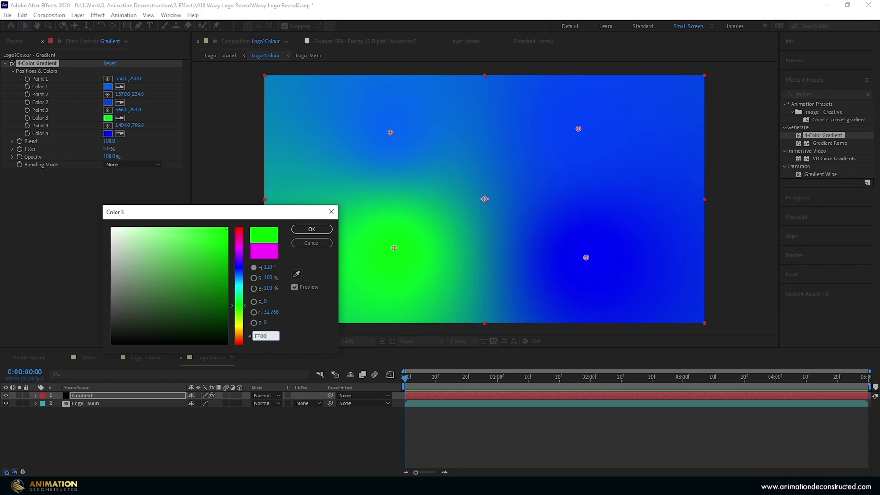
{"action": "type", "text": "FF"}
{"action": "key", "text": "Return"}
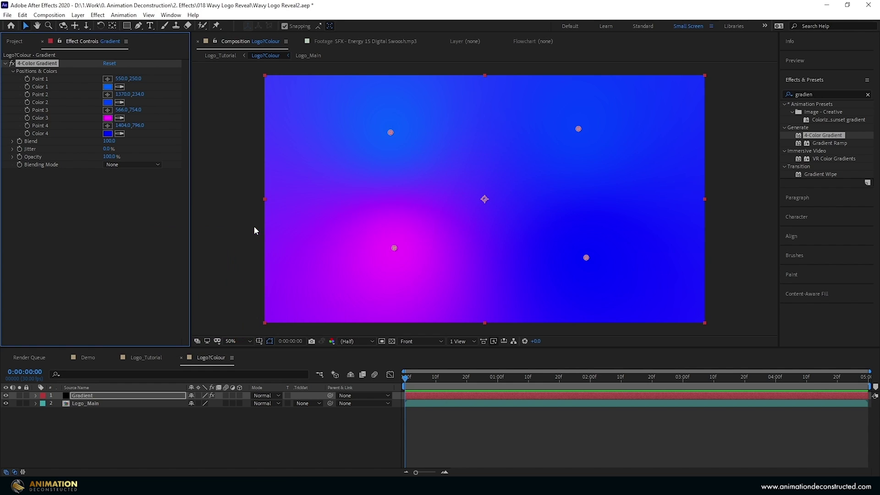
{"action": "left_click", "coordinate": [108, 133]}
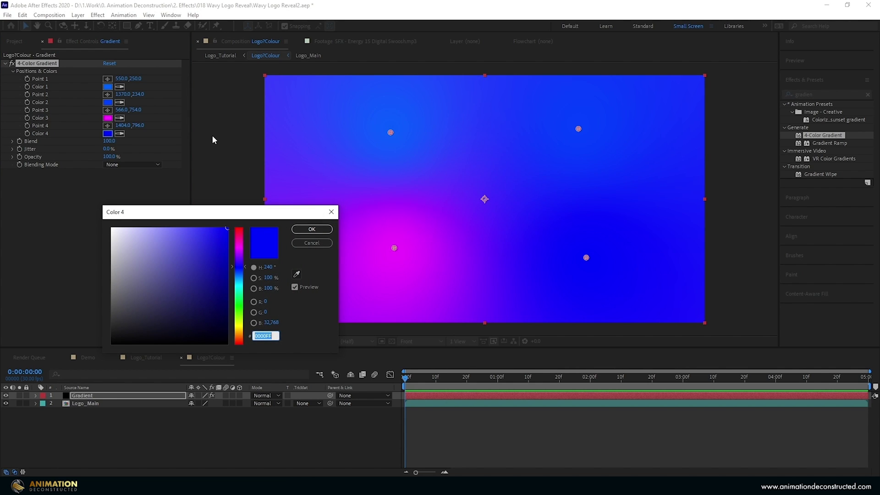
{"action": "type", "text": "3F00"}
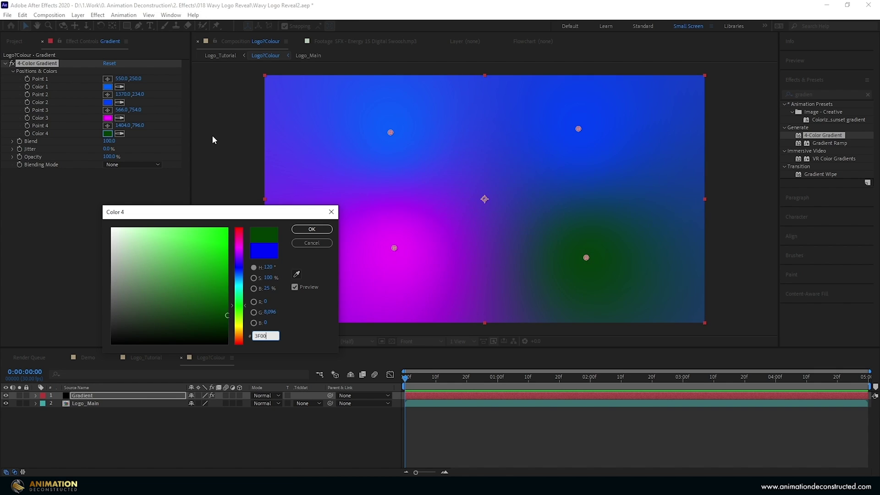
{"action": "type", "text": "FF"}
{"action": "key", "text": "Return"}
Move the Gradient layer below Logo_Main, give it an Alpha track matte from Logo_Main, and close the Logo?Colour composition to return to Logo_Tutorial.
{"action": "key", "text": "ctrl+["}
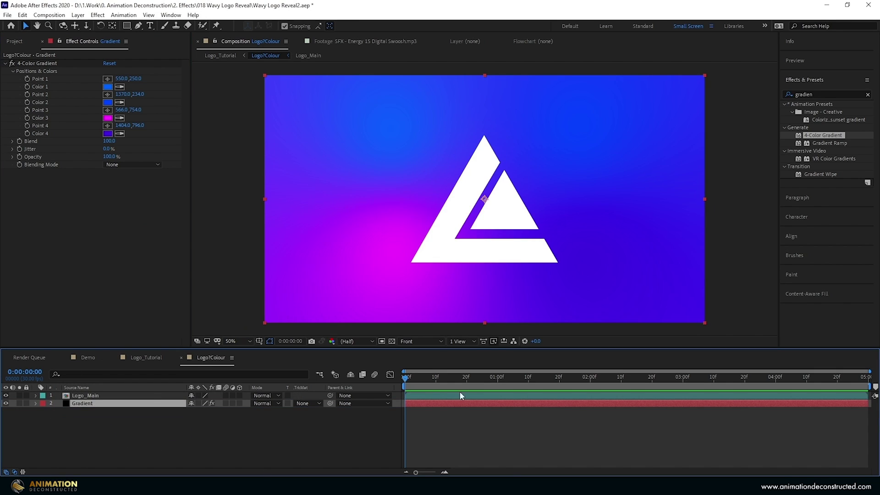
{"action": "left_click", "coordinate": [303, 402]}
{"action": "left_click", "coordinate": [335, 426]}
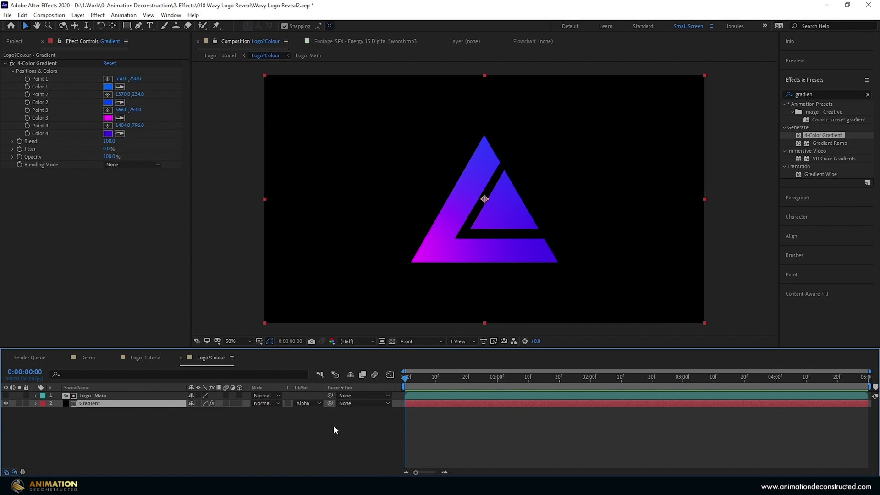
{"action": "left_click", "coordinate": [182, 358]}
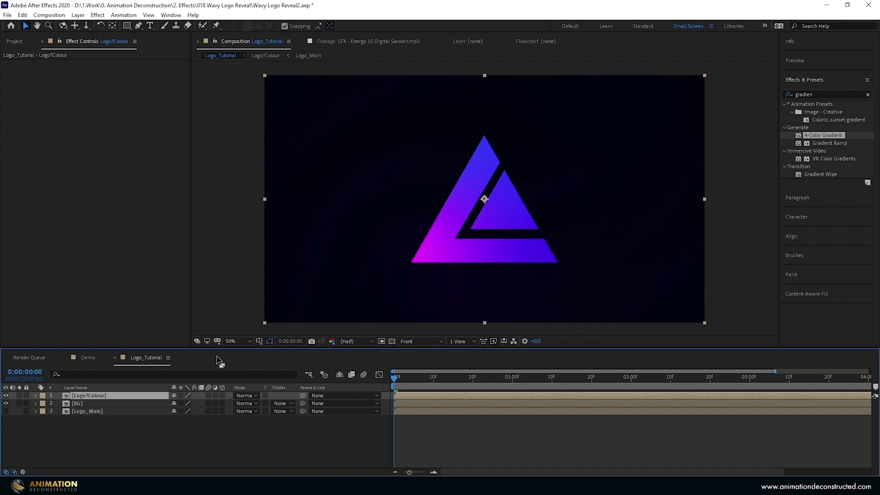
Duplicate the Logo?Colour layer and rename the copy Logo Lines.
{"action": "left_click", "coordinate": [246, 438]}
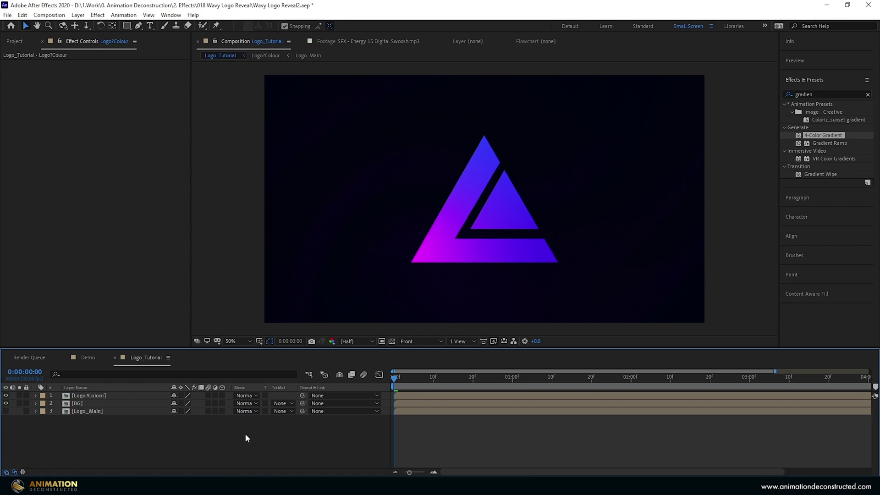
{"action": "left_click", "coordinate": [104, 397]}
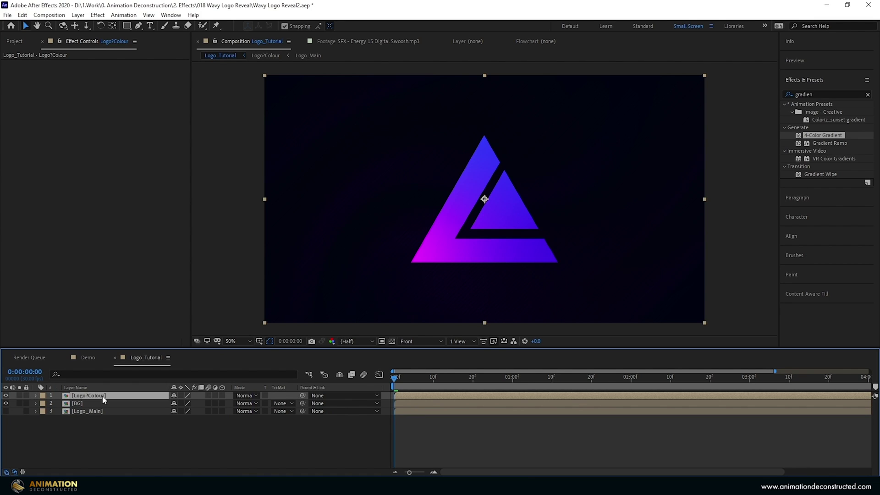
{"action": "key", "text": "ctrl+d"}
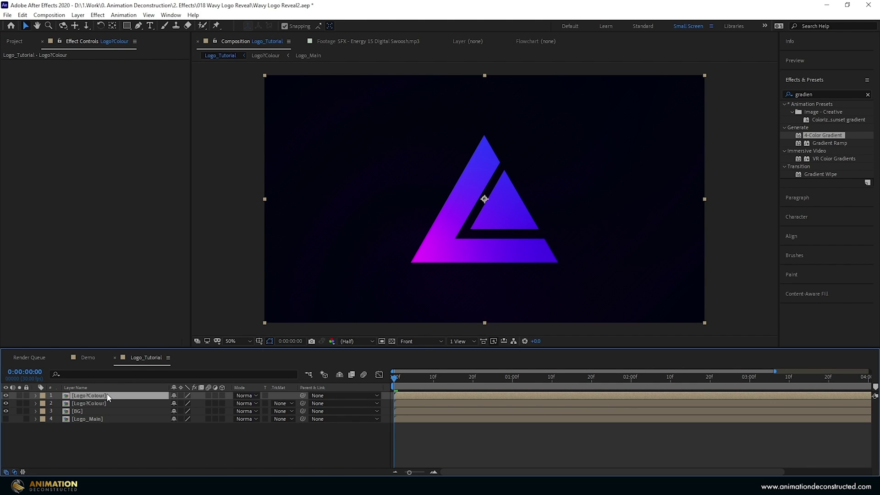
{"action": "key", "text": "Return"}
{"action": "type", "text": "Logo Lines"}
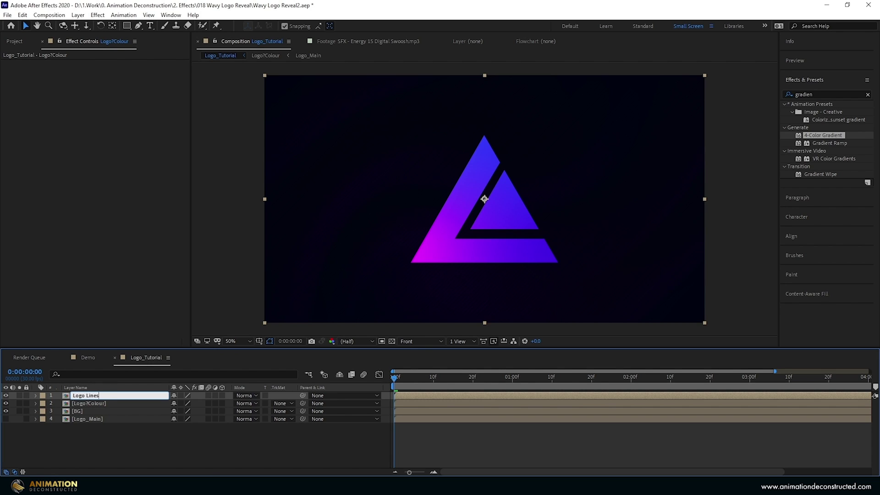
{"action": "key", "text": "Return"}
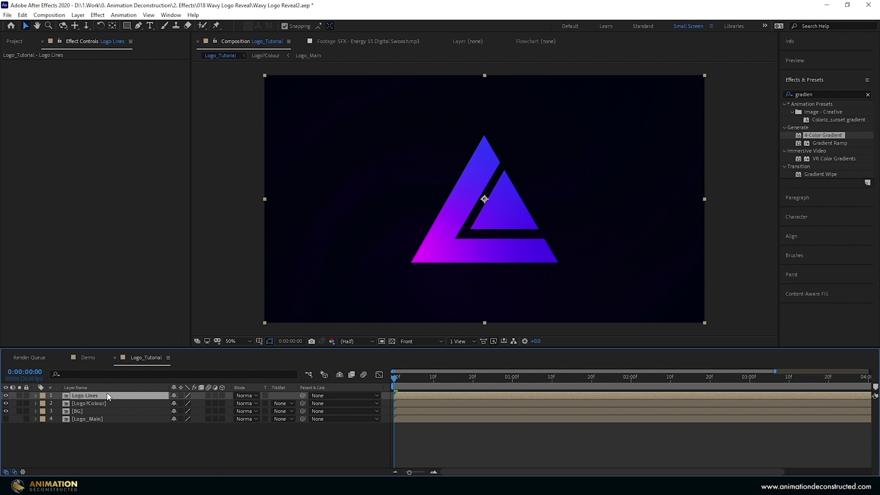
Apply the Vegas effect to Logo Lines and lower its Image Contours threshold to 23.
{"action": "left_click", "coordinate": [820, 93]}
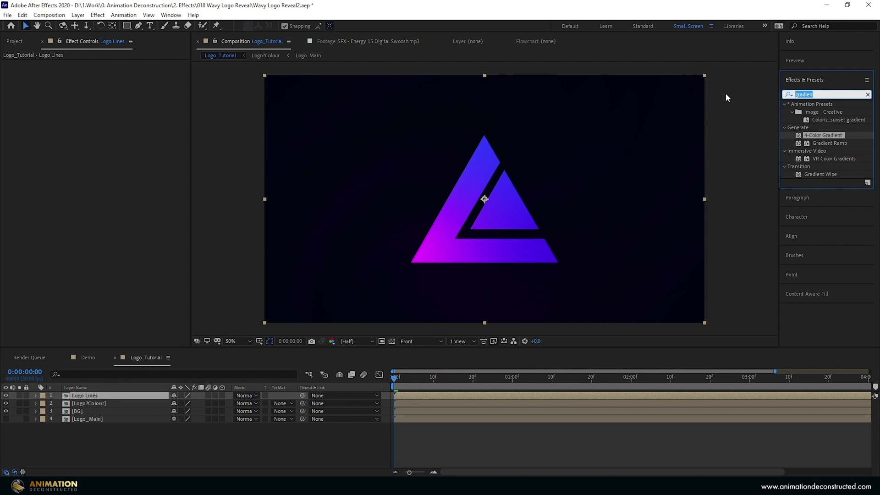
{"action": "type", "text": "vegas"}
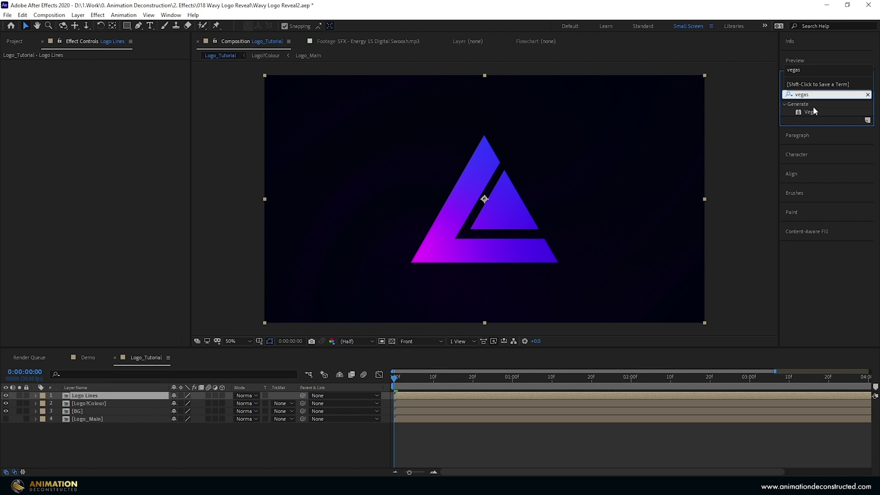
{"action": "double_click", "coordinate": [812, 111]}
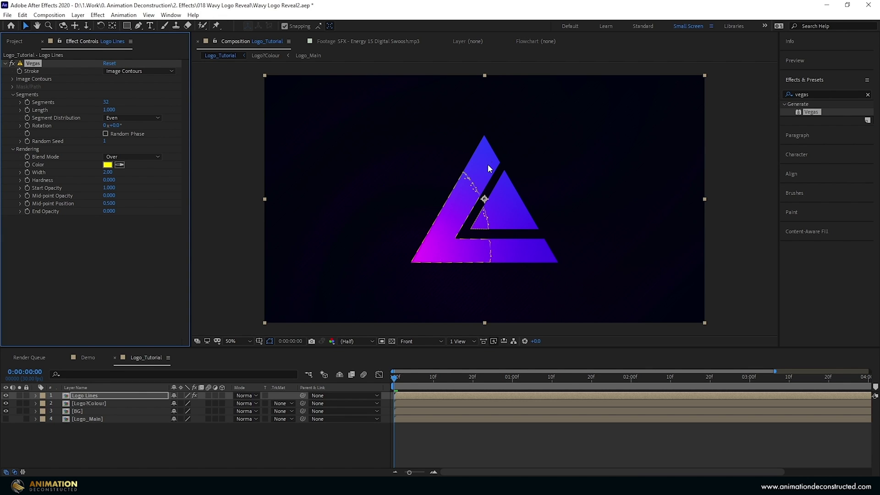
{"action": "left_click", "coordinate": [13, 79]}
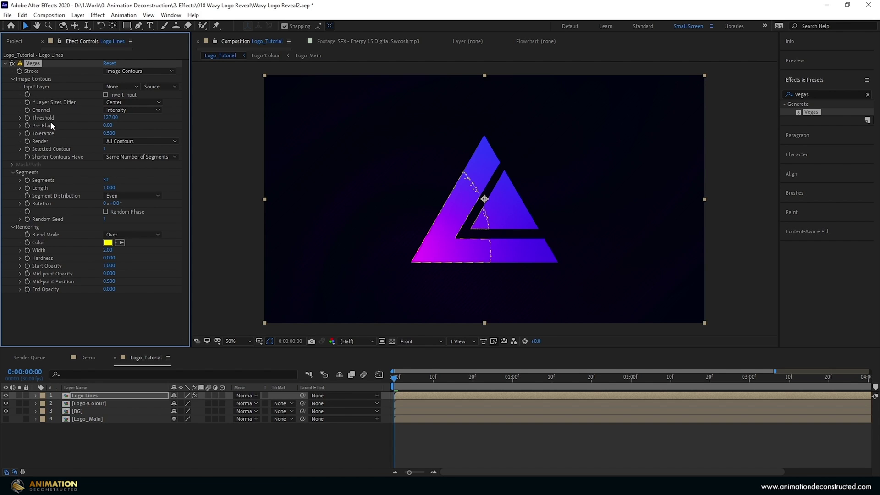
{"action": "mouse_move", "coordinate": [110, 117]}
{"action": "left_mouse_down"}
{"action": "mouse_move", "coordinate": [50, 120]}
{"action": "mouse_move", "coordinate": [57, 118]}
{"action": "left_mouse_up"}
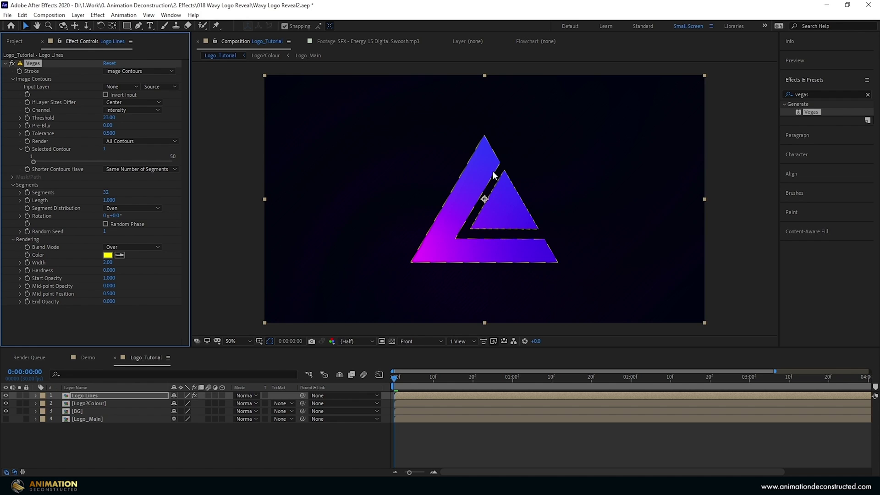
{"action": "left_click", "coordinate": [11, 79]}
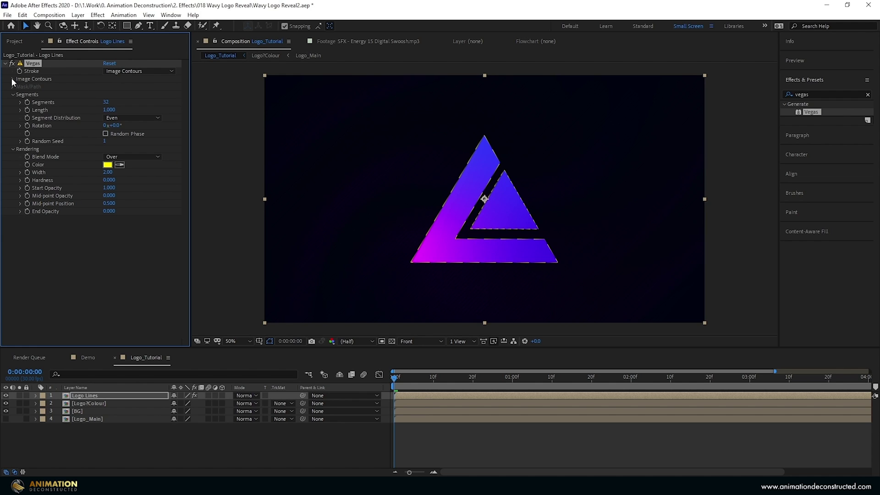
Set the Vegas effect to 2 segments and solo the Logo Lines layer.
{"action": "left_click", "coordinate": [106, 102]}
{"action": "type", "text": "2"}
{"action": "key", "text": "Return"}
{"action": "left_click", "coordinate": [19, 395]}
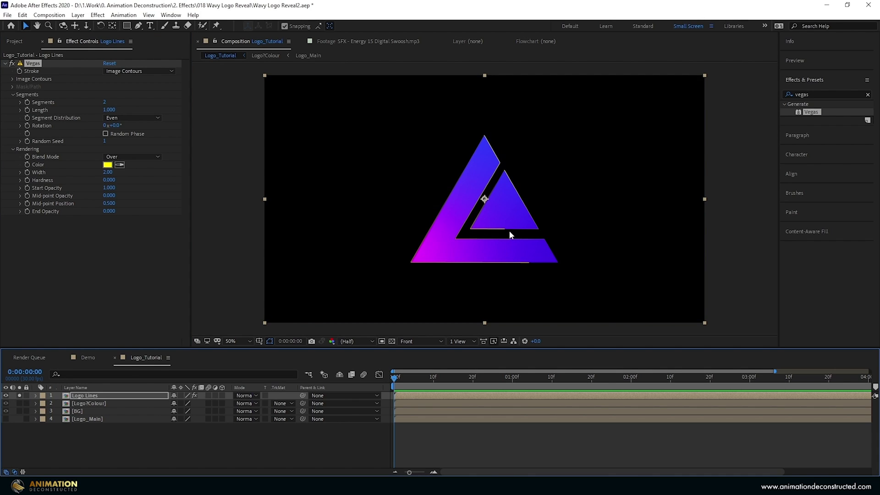
Set the Vegas blend mode to Transparent and its stroke colour to FF7BFA.
{"action": "left_click", "coordinate": [123, 156]}
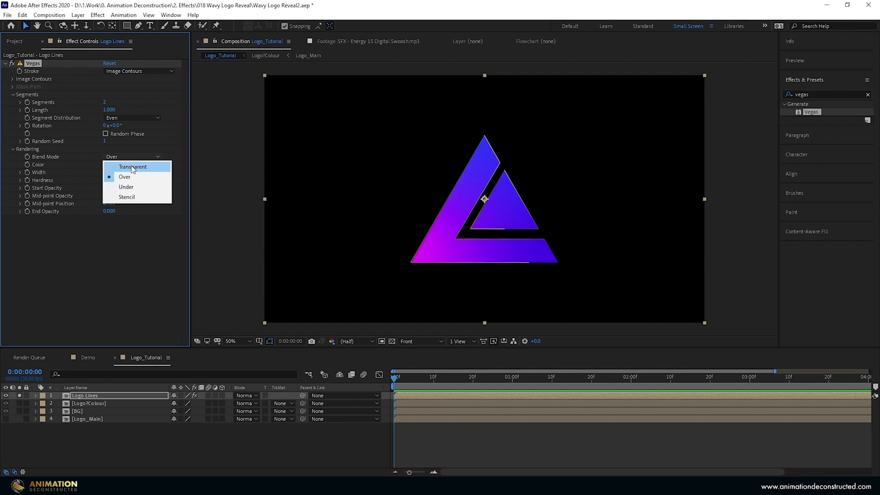
{"action": "left_click", "coordinate": [120, 165]}
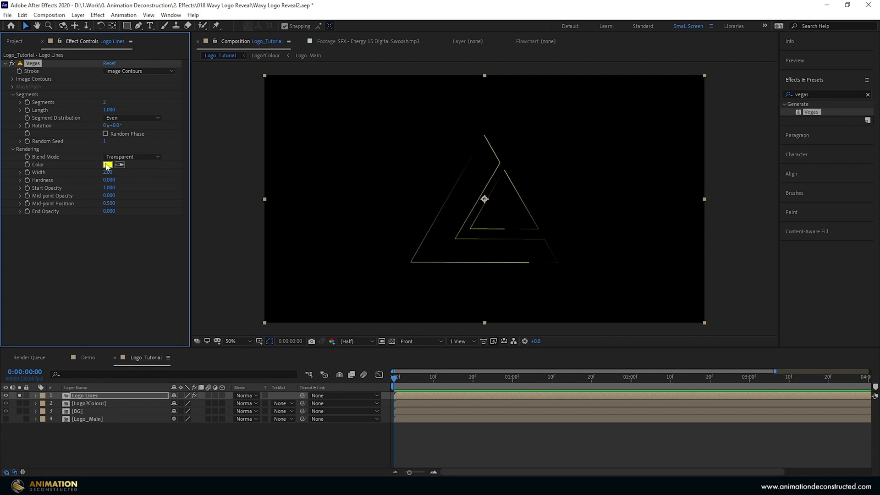
{"action": "left_click", "coordinate": [107, 164]}
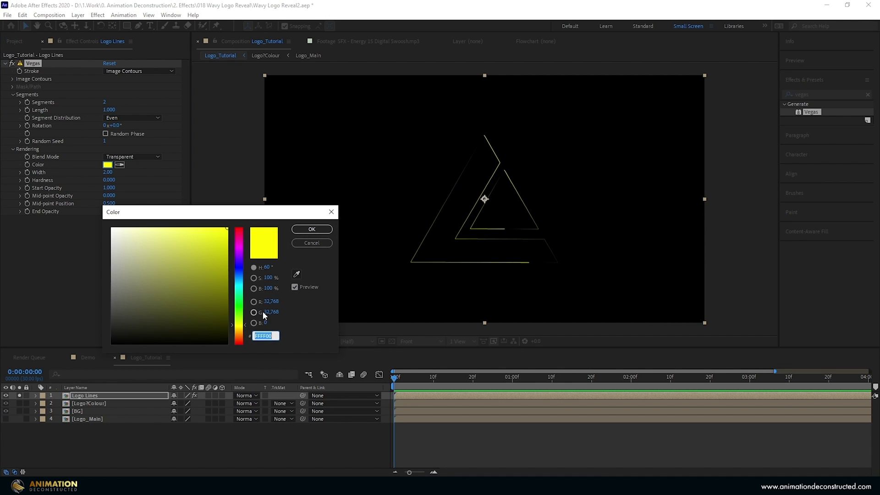
{"action": "type", "text": "FF7BFA"}
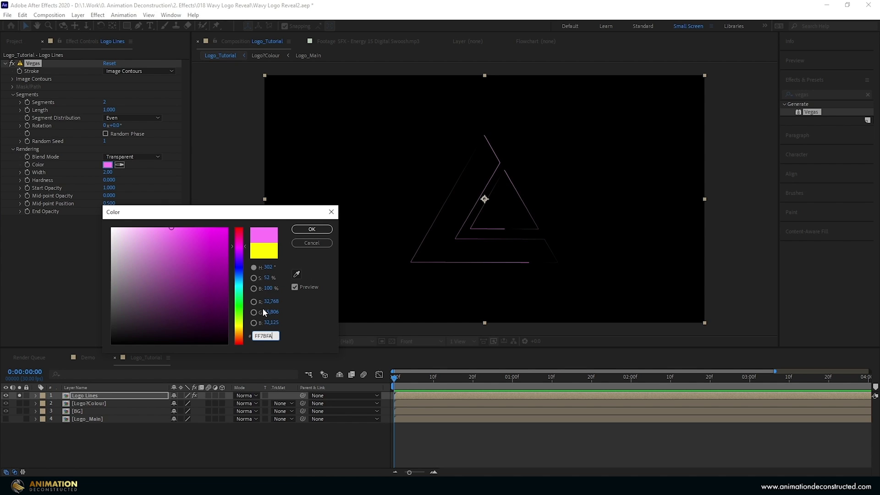
{"action": "key", "text": "Return"}
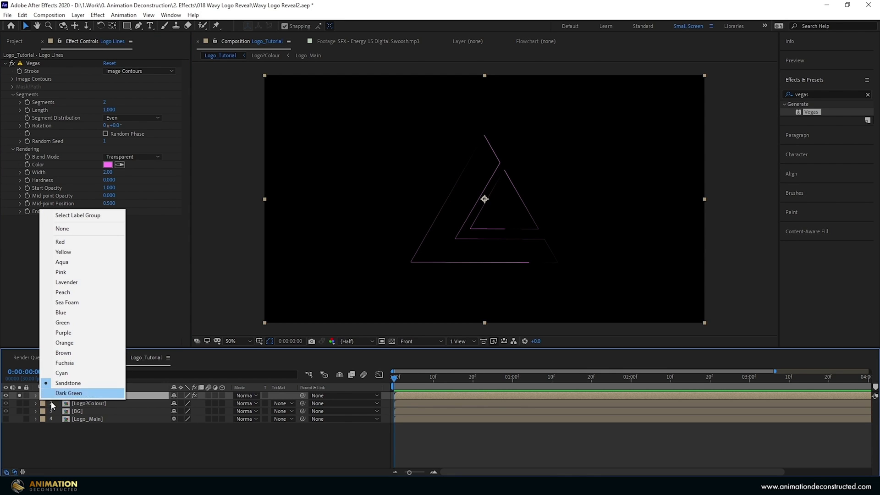
Give Logo Lines a Fuchsia label colour and the Logo?Colour layer a Cyan one.
{"action": "left_click", "coordinate": [42, 396]}
{"action": "left_click", "coordinate": [74, 364]}
{"action": "left_click", "coordinate": [43, 403]}
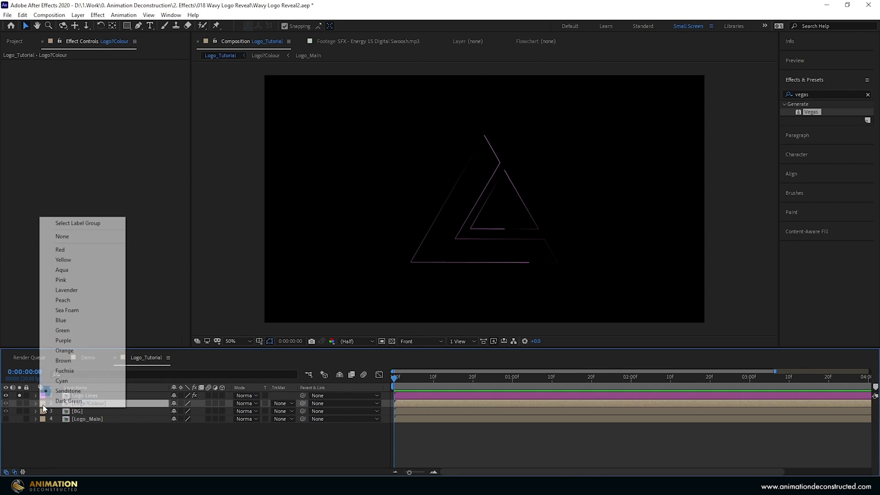
{"action": "left_click", "coordinate": [69, 381]}
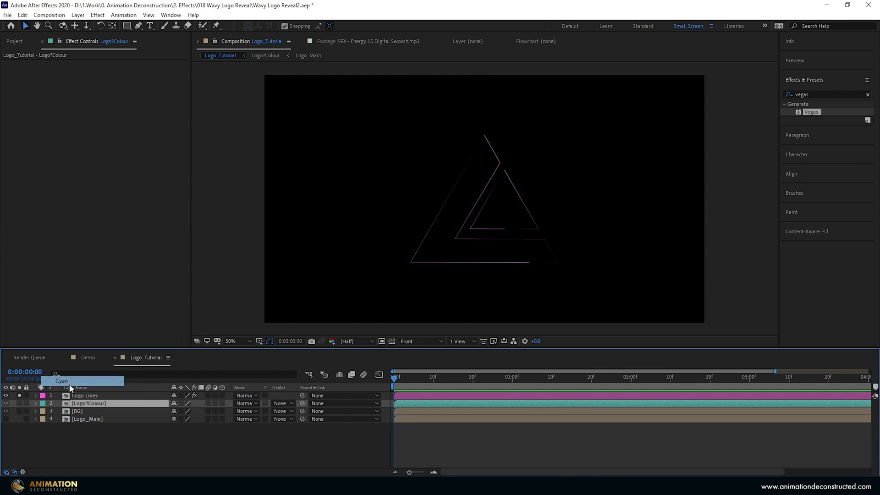
Add Vegas Length and Rotation keyframes on Logo Lines at 0 and at 20 frames.
{"action": "left_click", "coordinate": [92, 395]}
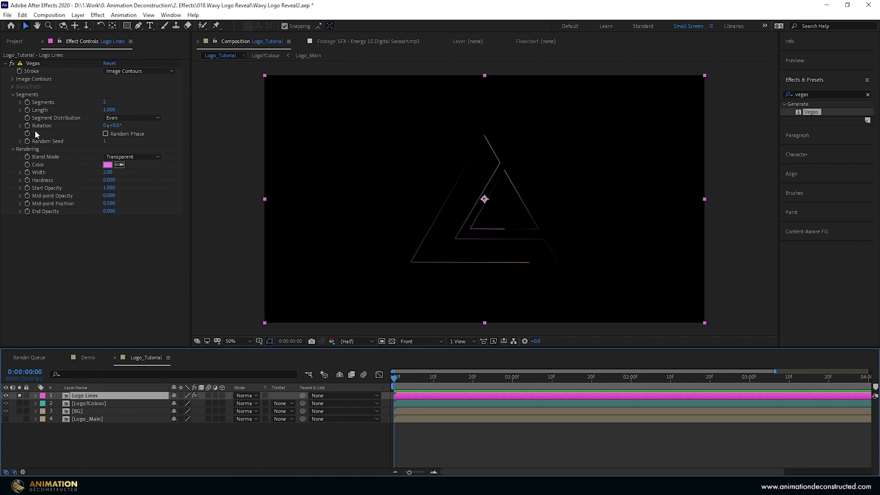
{"action": "left_click", "coordinate": [27, 110]}
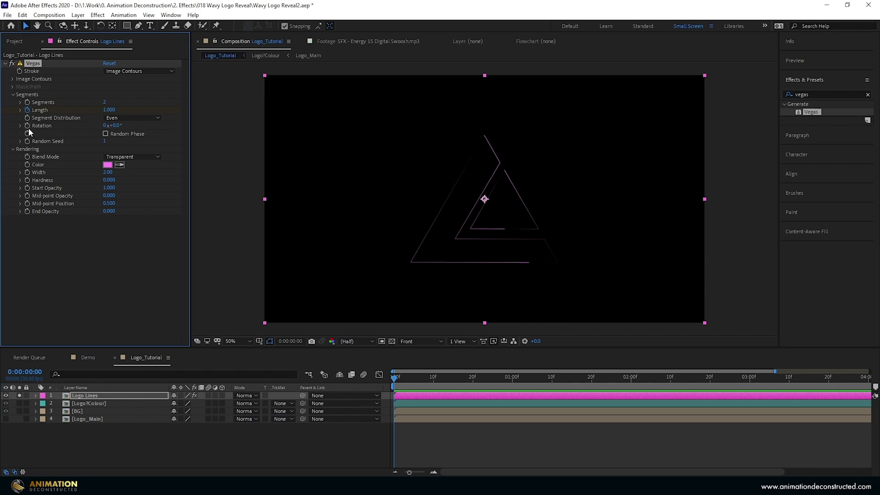
{"action": "left_click", "coordinate": [27, 126]}
{"action": "key", "text": "u"}
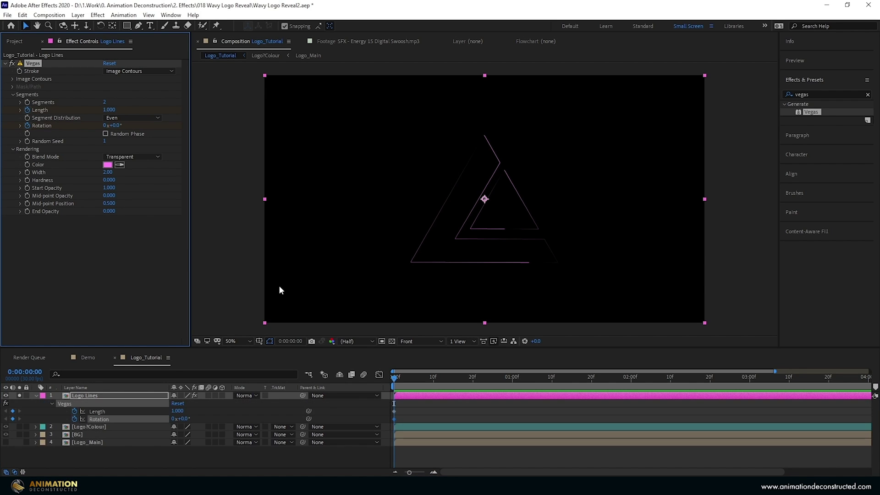
{"action": "left_click", "coordinate": [474, 377]}
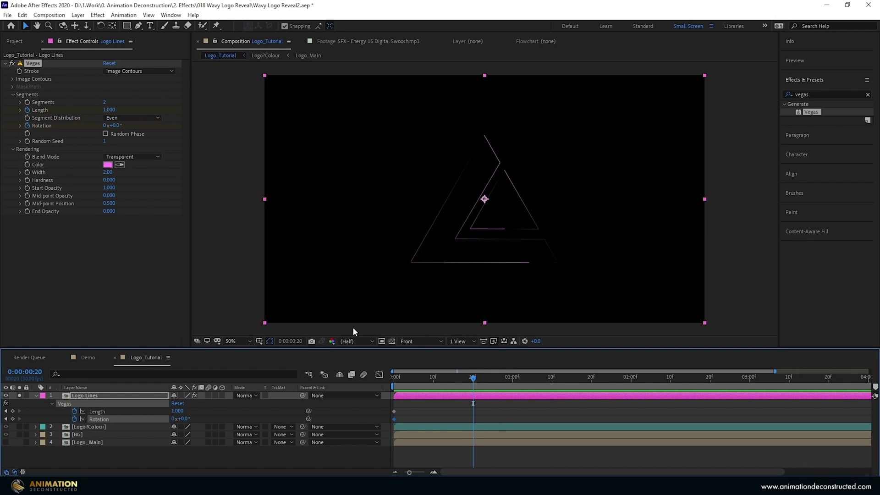
{"action": "left_click", "coordinate": [12, 411]}
{"action": "left_click", "coordinate": [12, 418]}
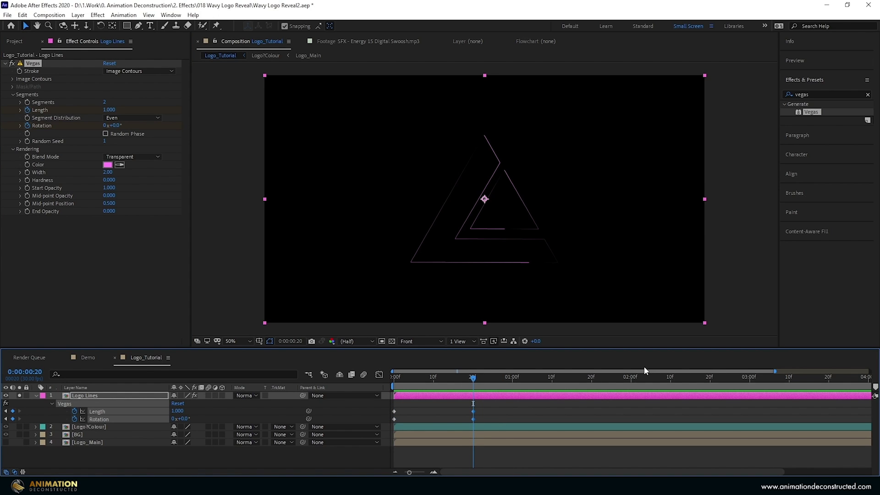
Set the Vegas Rotation keyframe at frame 0 to -223° and scrub through the line animation.
{"action": "left_click_drag", "start_coordinate": [433, 379], "coordinate": [393, 381]}
{"action": "left_click", "coordinate": [216, 413]}
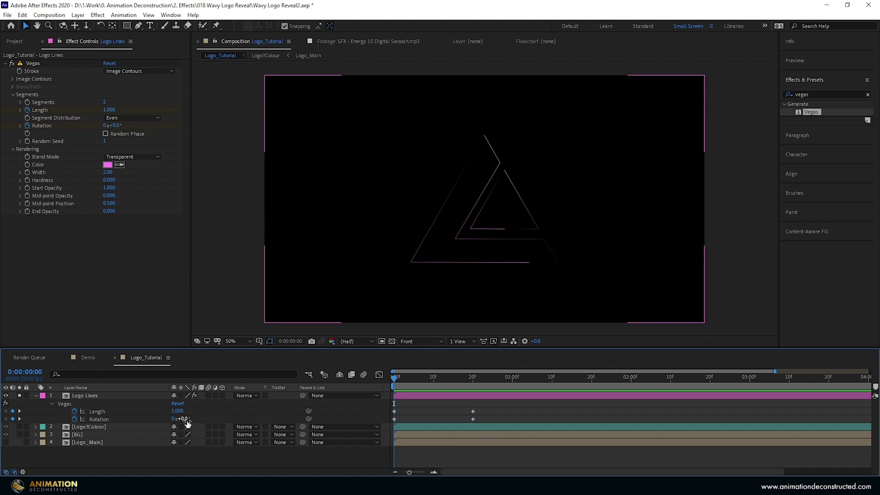
{"action": "left_click_drag", "start_coordinate": [187, 423], "coordinate": [83, 419]}
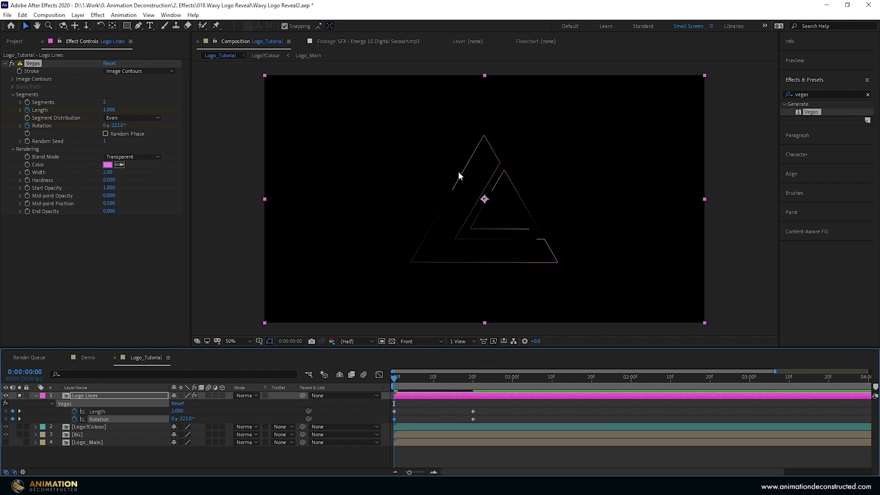
{"action": "left_click", "coordinate": [473, 379]}
{"action": "left_click_drag", "start_coordinate": [473, 380], "coordinate": [444, 385]}
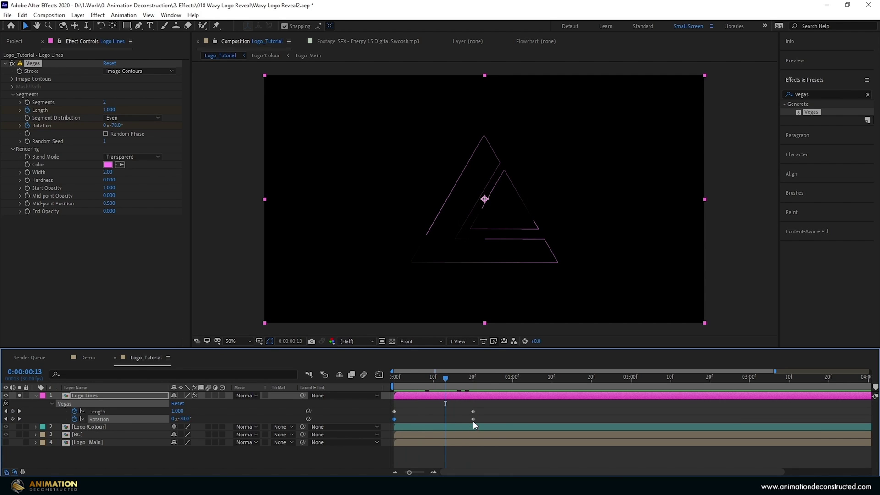
Move the second Rotation keyframe to 1:10 and set its value to about -61°.
{"action": "left_click_drag", "start_coordinate": [473, 419], "coordinate": [527, 424]}
{"action": "left_click_drag", "start_coordinate": [510, 378], "coordinate": [554, 387]}
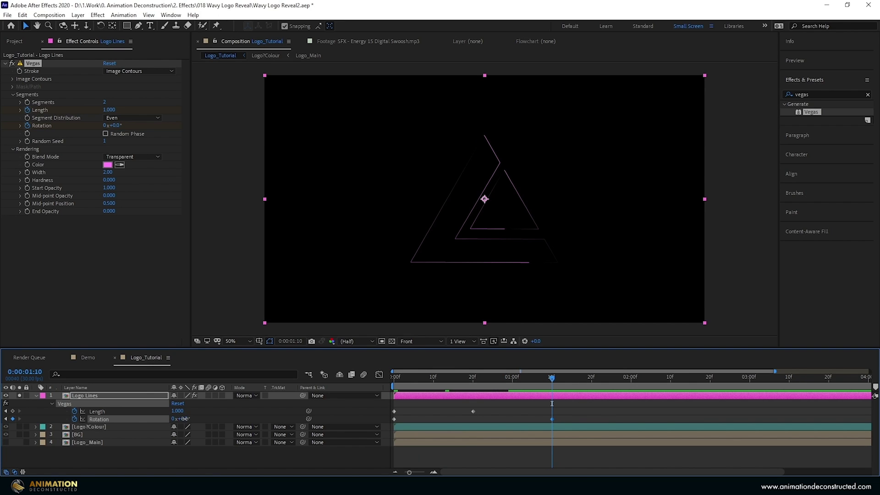
{"action": "left_click_drag", "start_coordinate": [186, 420], "coordinate": [166, 424]}
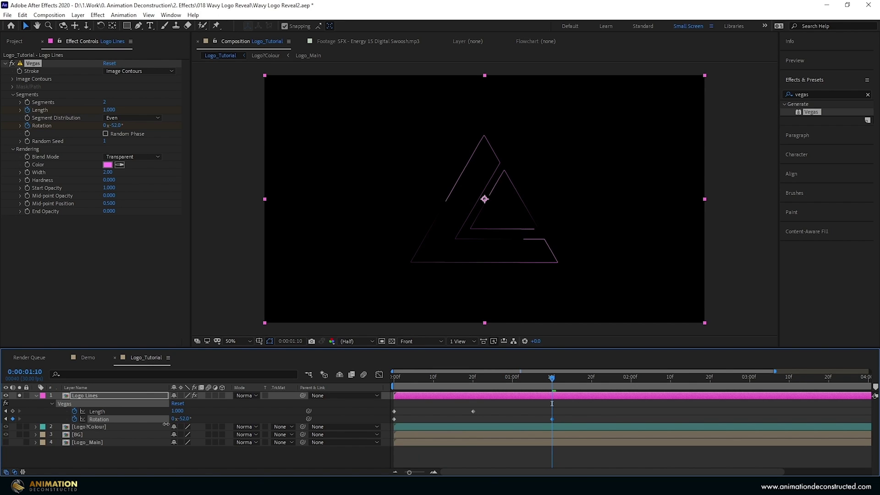
Set the Vegas Length keyframe at frame 0 to 0 and preview the animation.
{"action": "key", "text": "Home"}
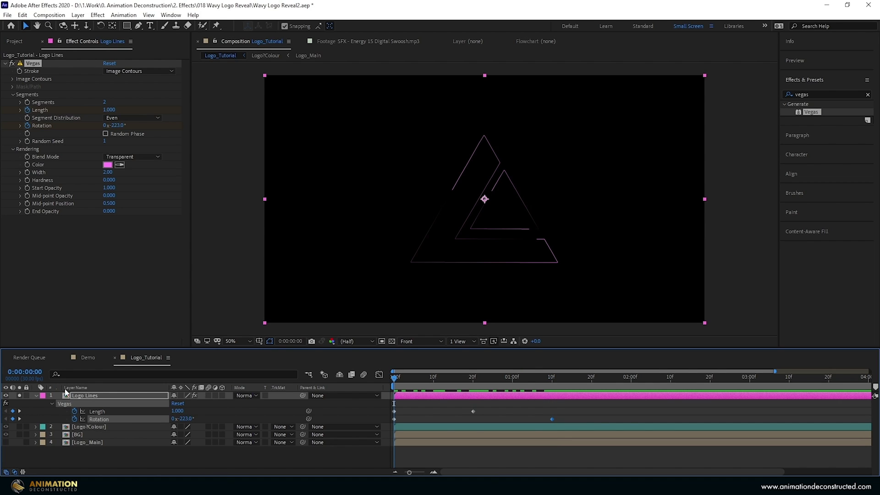
{"action": "left_click", "coordinate": [177, 448]}
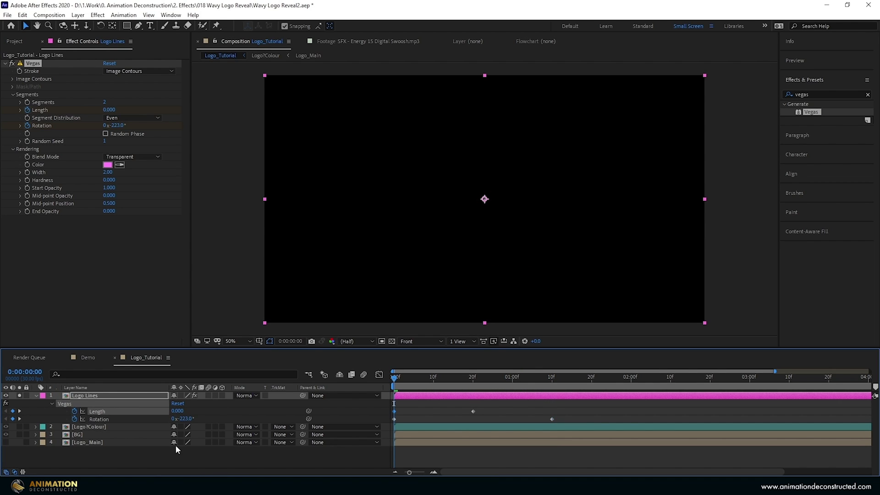
{"action": "key", "text": "space"}
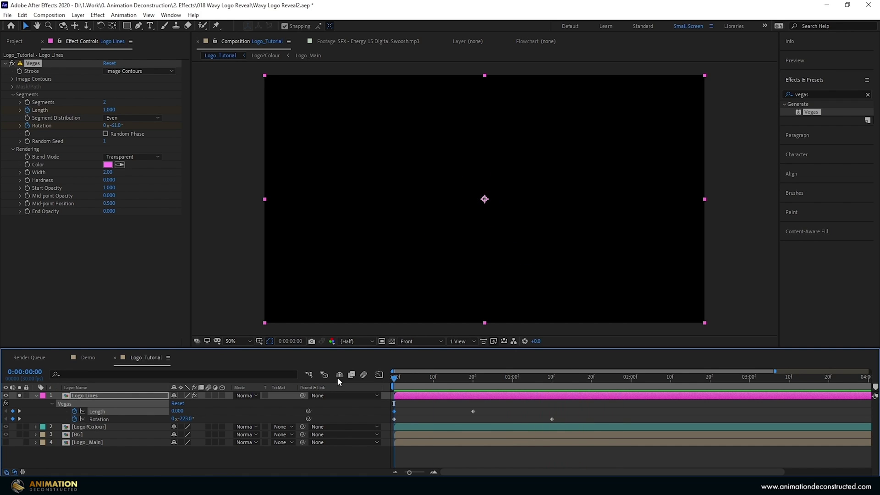
{"action": "key", "text": "space"}
Apply the Glow effect to Logo Lines, viewed at frame 20, and set its threshold to about 65.9%.
{"action": "left_click", "coordinate": [472, 381]}
{"action": "left_click", "coordinate": [850, 125]}
{"action": "key", "text": "ctrl+f"}
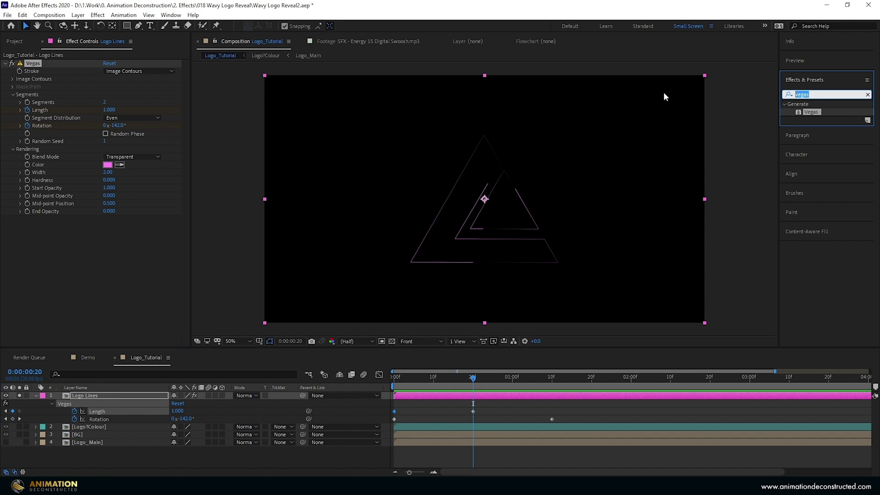
{"action": "type", "text": "glow"}
{"action": "double_click", "coordinate": [817, 237]}
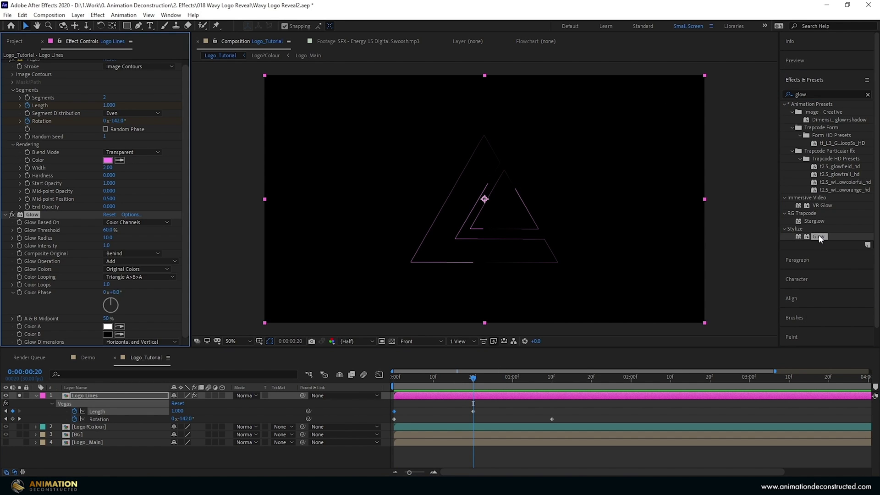
{"action": "left_click_drag", "start_coordinate": [112, 230], "coordinate": [117, 229]}
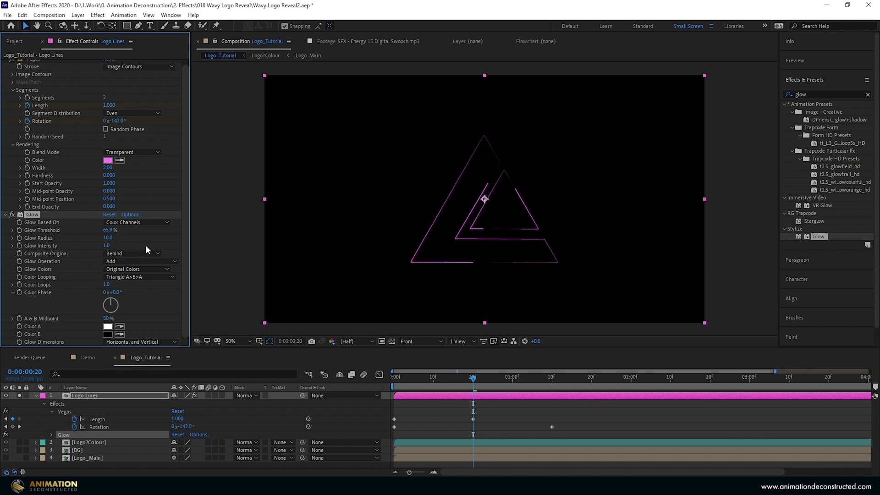
Duplicate Glow on Logo Lines twice: first copy with threshold 40% and radius 26, second with threshold about 24.3% and radius about 75.
{"action": "key", "text": "ctrl+d"}
{"action": "mouse_move", "coordinate": [113, 229]}
{"action": "left_mouse_down"}
{"action": "mouse_move", "coordinate": [90, 238]}
{"action": "mouse_move", "coordinate": [118, 238]}
{"action": "left_mouse_up"}
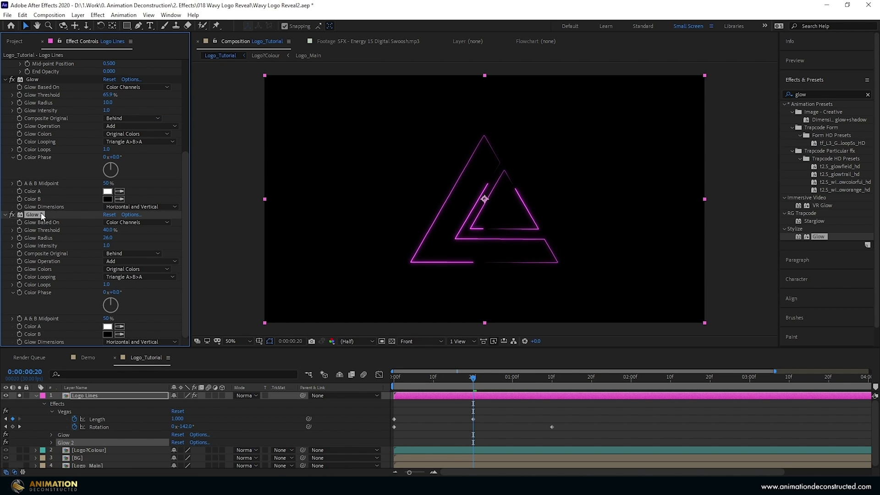
{"action": "key", "text": "ctrl+d"}
{"action": "left_click_drag", "start_coordinate": [108, 230], "coordinate": [104, 230]}
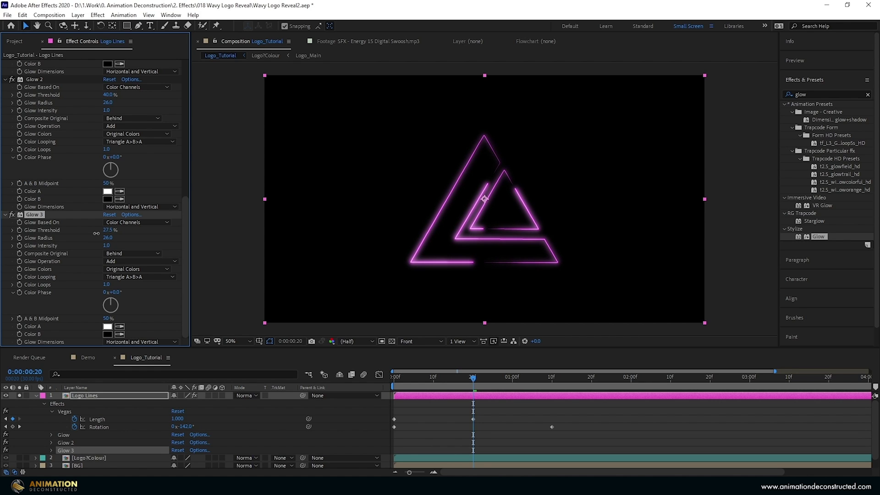
{"action": "left_click_drag", "start_coordinate": [108, 238], "coordinate": [128, 237]}
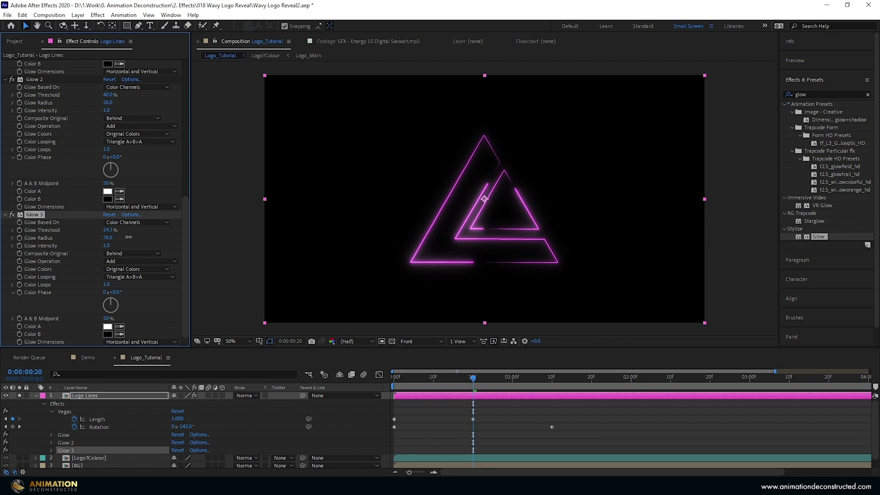
Turn off solo for Logo Lines, set its blending mode to Add and view the result at frame 15.
{"action": "left_click", "coordinate": [36, 395]}
{"action": "left_click", "coordinate": [19, 395]}
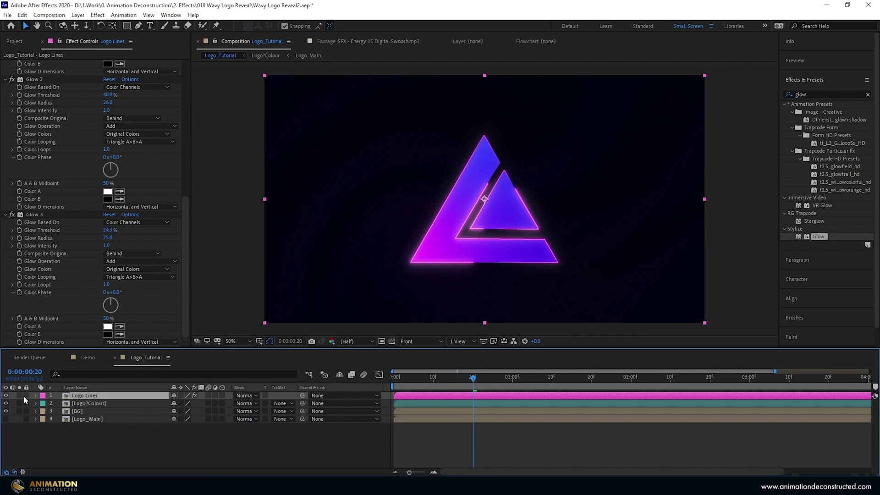
{"action": "left_click", "coordinate": [244, 395]}
{"action": "left_click", "coordinate": [275, 172]}
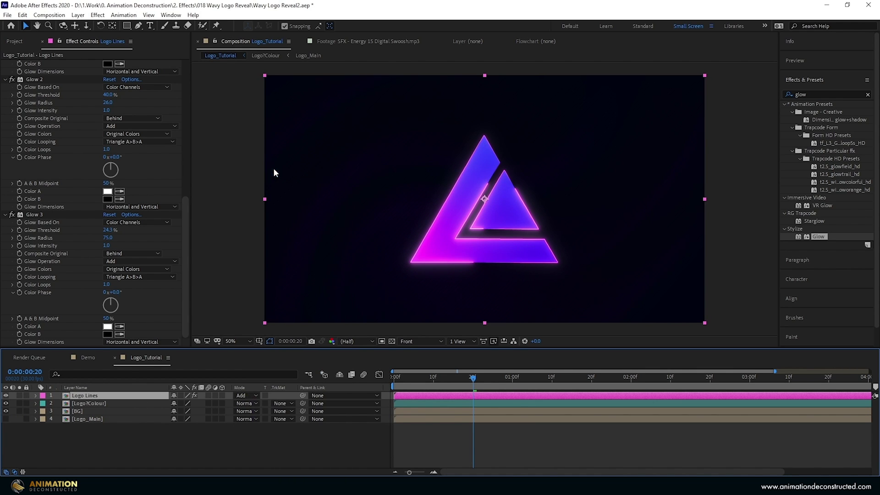
{"action": "left_click_drag", "start_coordinate": [473, 378], "coordinate": [452, 382]}
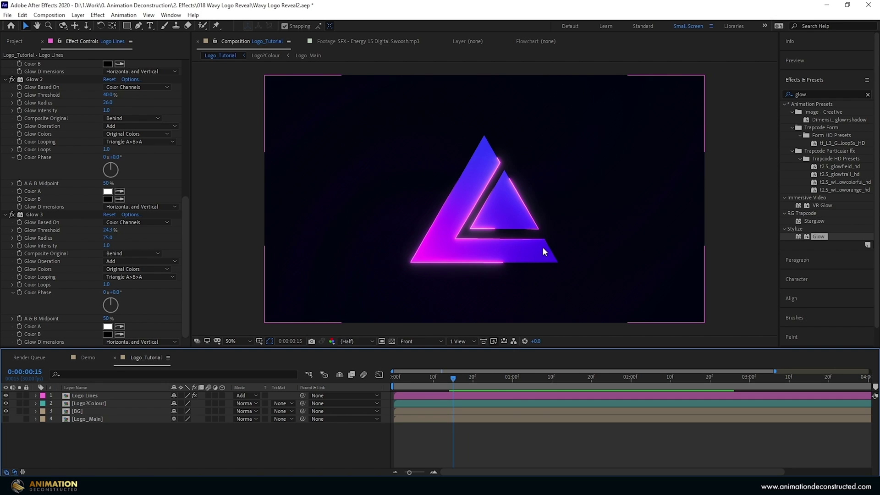
Solo the Logo?Colour layer and apply CC Color Offset at 1:10, with Red Phase and Green Phase keyframes.
{"action": "left_click", "coordinate": [77, 405]}
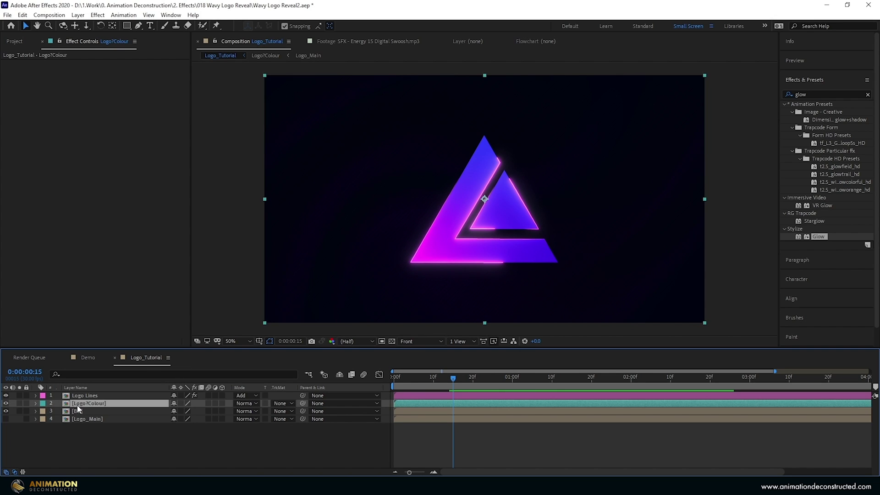
{"action": "left_click", "coordinate": [19, 404]}
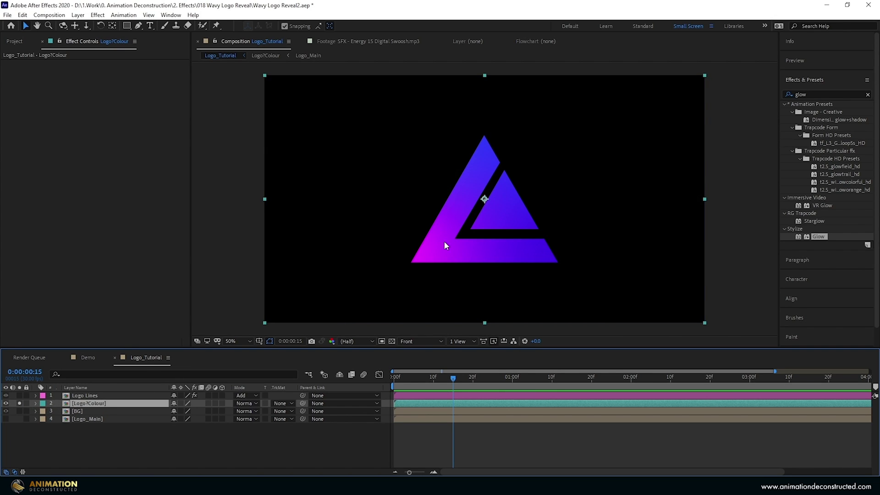
{"action": "left_click_drag", "start_coordinate": [414, 374], "coordinate": [552, 386]}
{"action": "left_click", "coordinate": [820, 93]}
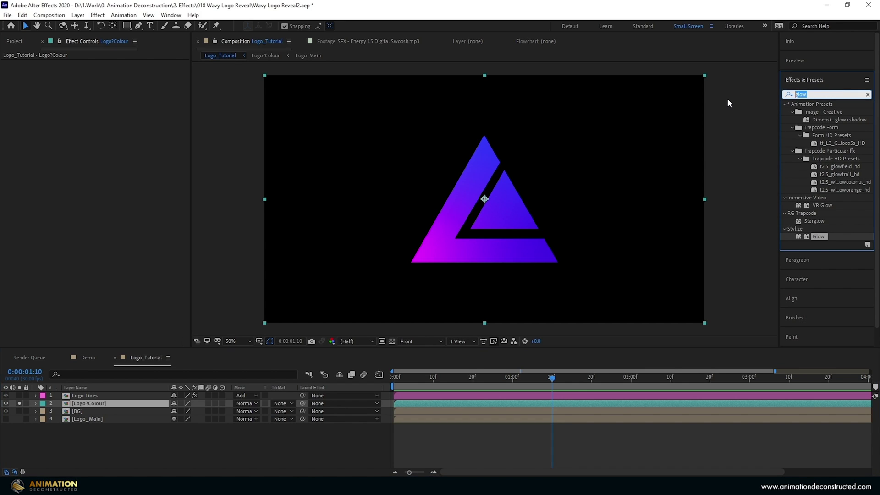
{"action": "type", "text": "cc col"}
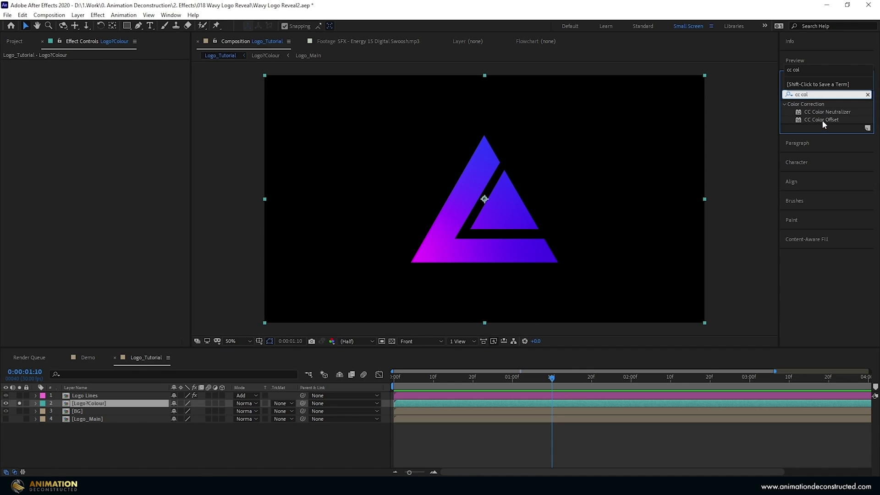
{"action": "double_click", "coordinate": [822, 120]}
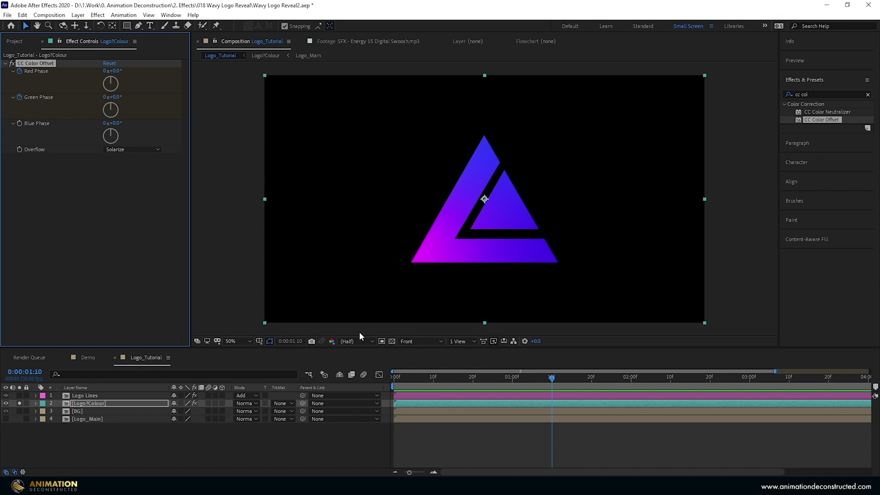
At frame 0, set Green Phase to -208° and Red Phase to -1x-25°, preview the colour shift and unsolo Logo?Colour.
{"action": "key", "text": "u"}
{"action": "left_click_drag", "start_coordinate": [551, 377], "coordinate": [388, 386]}
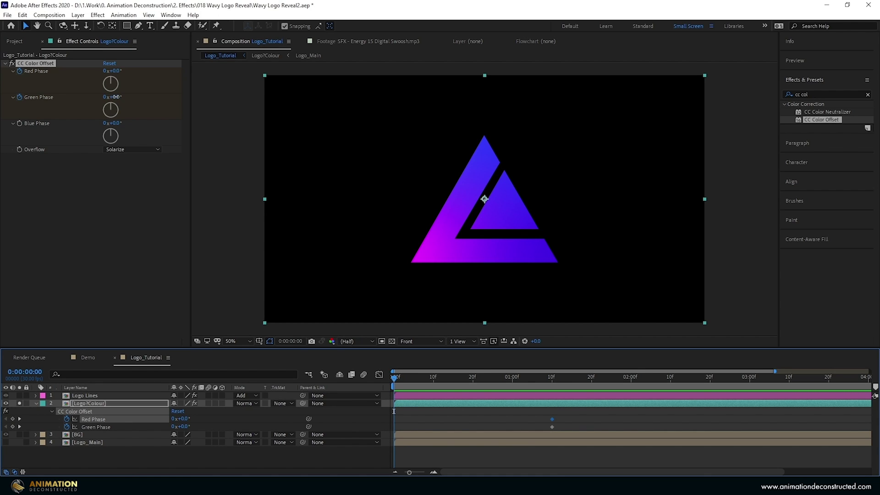
{"action": "left_click_drag", "start_coordinate": [116, 97], "coordinate": [30, 107]}
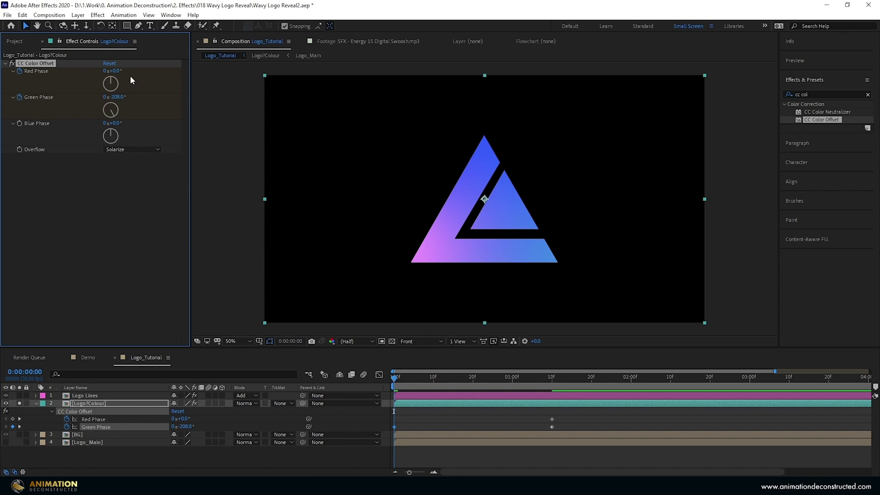
{"action": "left_click_drag", "start_coordinate": [113, 71], "coordinate": [78, 73]}
{"action": "left_click", "coordinate": [343, 383]}
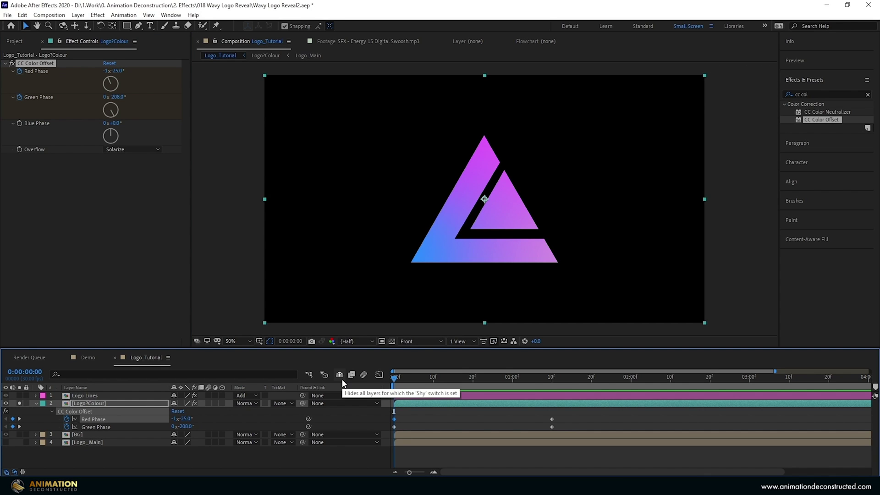
{"action": "key", "text": "space"}
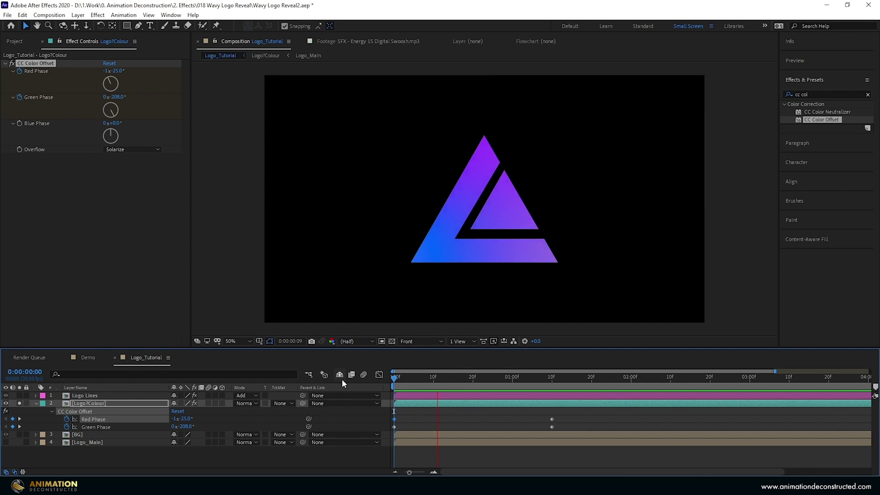
{"action": "key", "text": "space"}
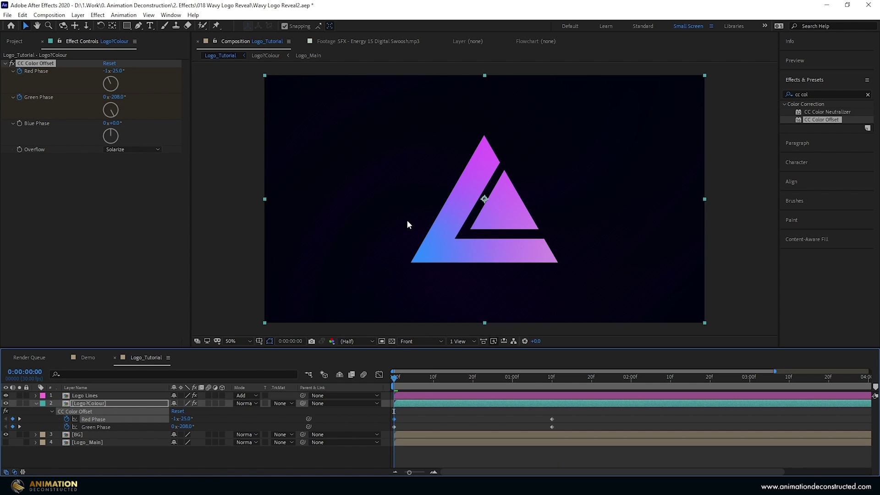
{"action": "key", "text": "u"}
Add a null object to the composition and move it above all other layers.
{"action": "right_click", "coordinate": [94, 443]}
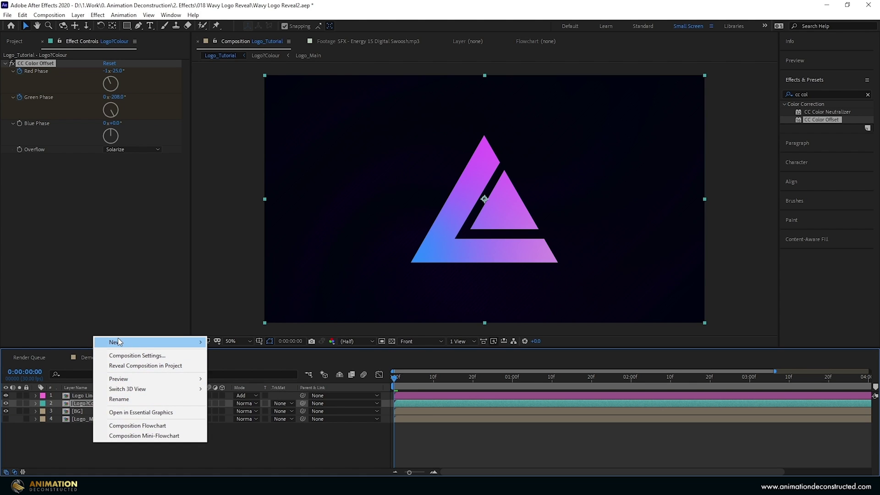
{"action": "mouse_move", "coordinate": [118, 341]}
{"action": "left_click", "coordinate": [248, 396]}
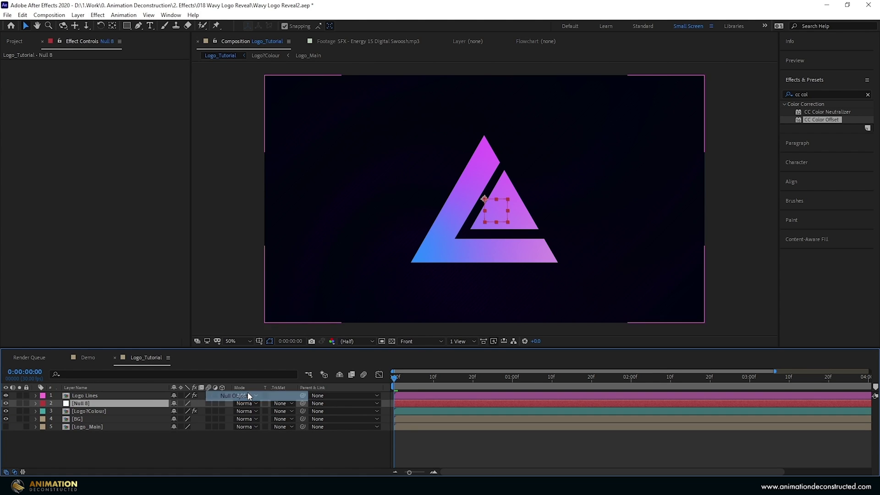
{"action": "left_click_drag", "start_coordinate": [89, 406], "coordinate": [89, 395]}
Parent the Logo Lines and Logo?Colour layers to the null object.
{"action": "left_click", "coordinate": [80, 402]}
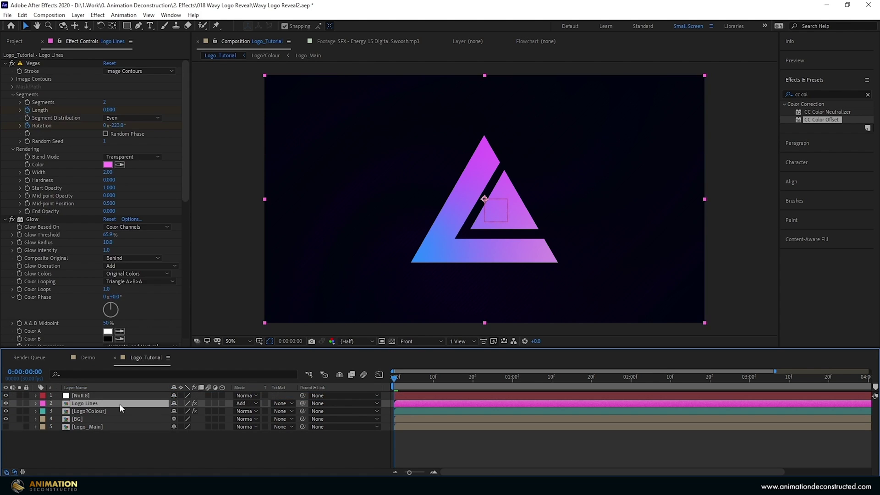
{"action": "left_click", "coordinate": [102, 411]}
{"action": "left_click", "coordinate": [85, 403], "text": "ctrl"}
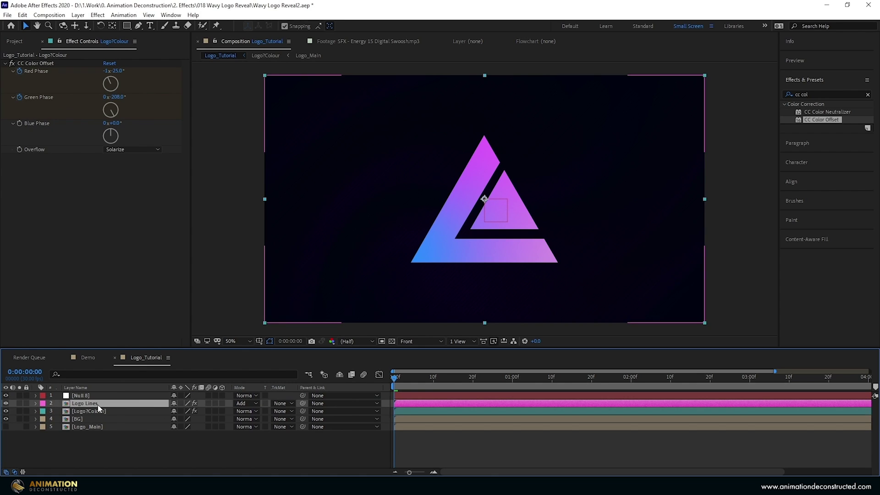
{"action": "left_click_drag", "start_coordinate": [303, 403], "coordinate": [90, 395]}
Animate the null's Scale with keyframes of 243% at frame 0 and 100% at frame 15.
{"action": "left_click", "coordinate": [90, 396]}
{"action": "key", "text": "s"}
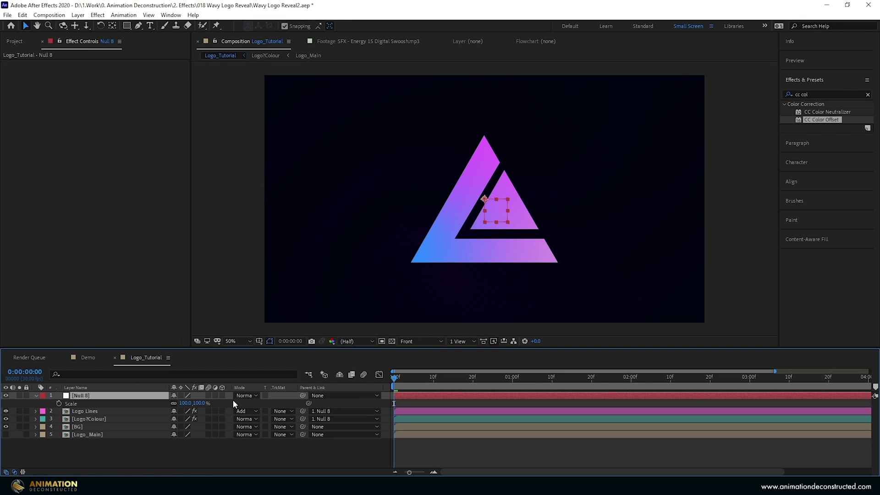
{"action": "left_click", "coordinate": [452, 379]}
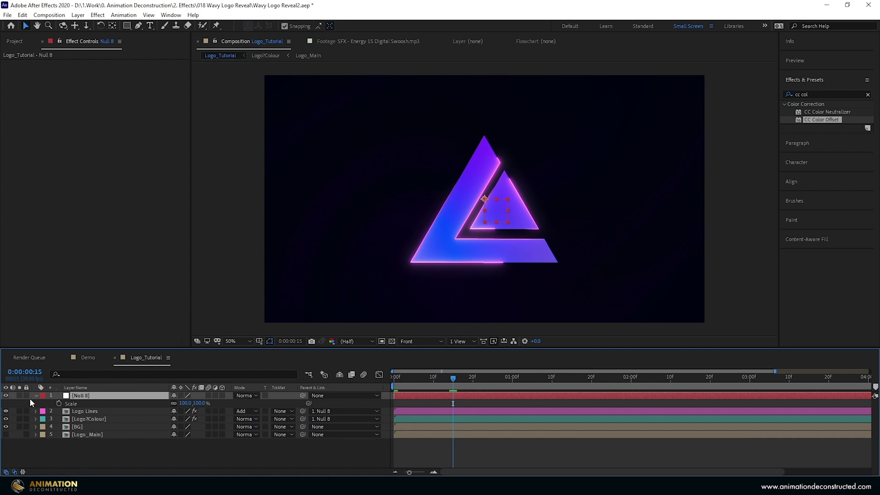
{"action": "left_click", "coordinate": [59, 403]}
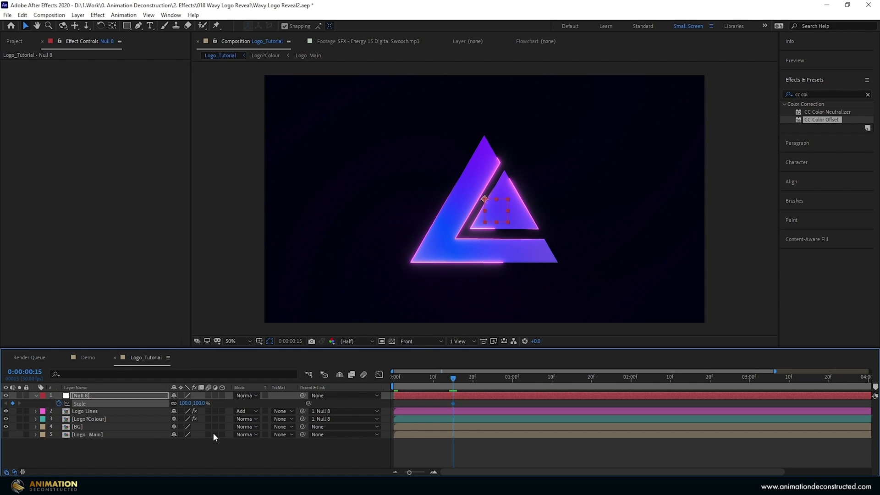
{"action": "key", "text": "Home"}
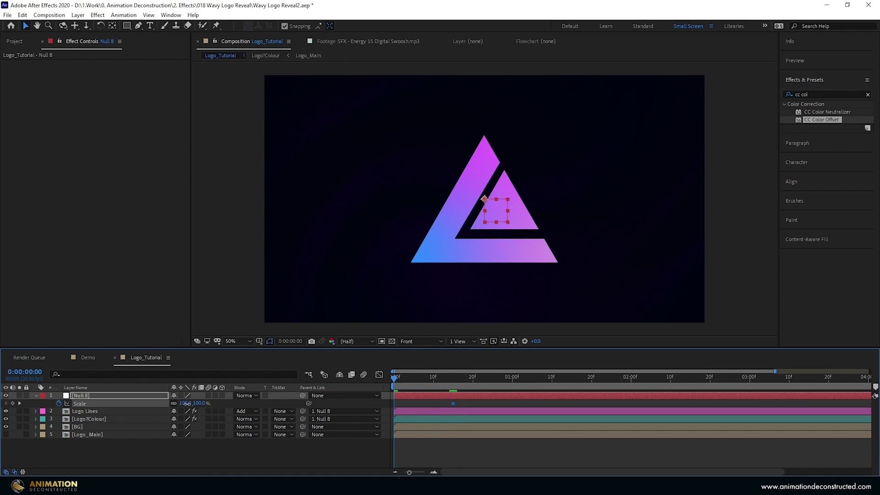
{"action": "left_click_drag", "start_coordinate": [187, 403], "coordinate": [242, 402]}
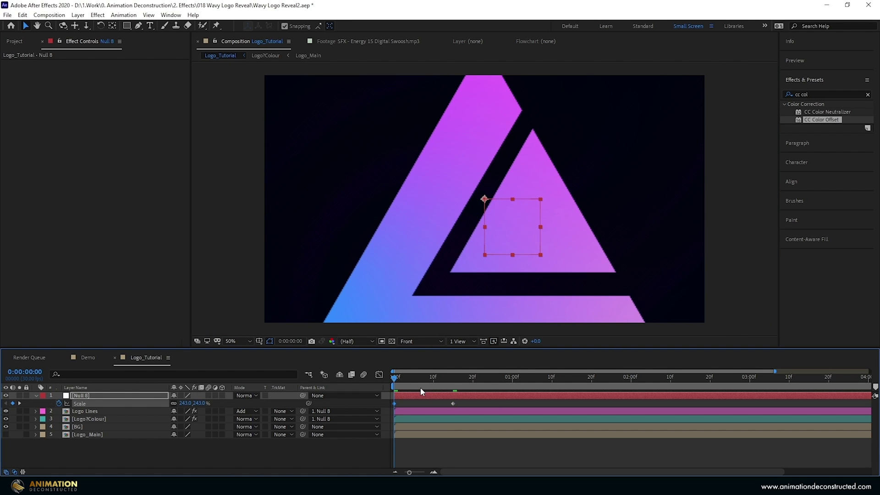
Apply Easy Ease to both Scale keyframes, lengthen the last keyframe's speed-graph handle for a slow finish, and scrub through the scale-down.
{"action": "left_click_drag", "start_coordinate": [468, 399], "coordinate": [372, 419]}
{"action": "key", "text": "F9"}
{"action": "left_click", "coordinate": [379, 375]}
{"action": "left_click", "coordinate": [538, 463]}
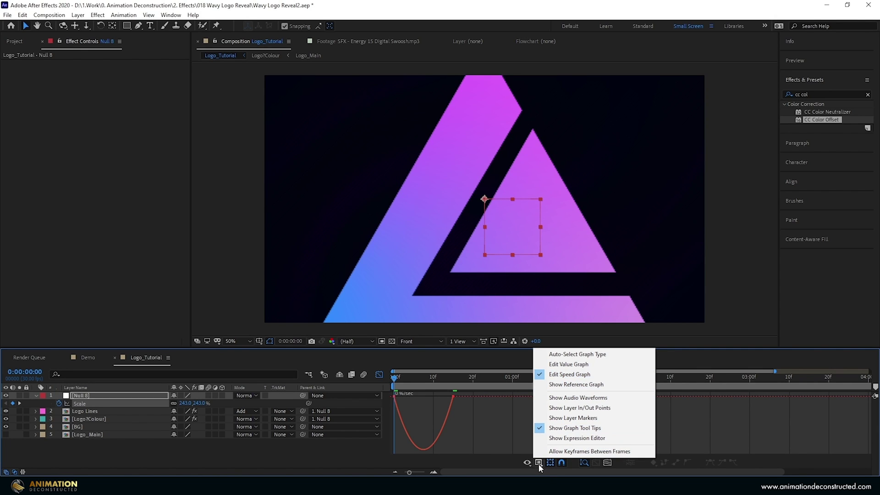
{"action": "left_click", "coordinate": [419, 395]}
{"action": "left_click_drag", "start_coordinate": [447, 392], "coordinate": [491, 414]}
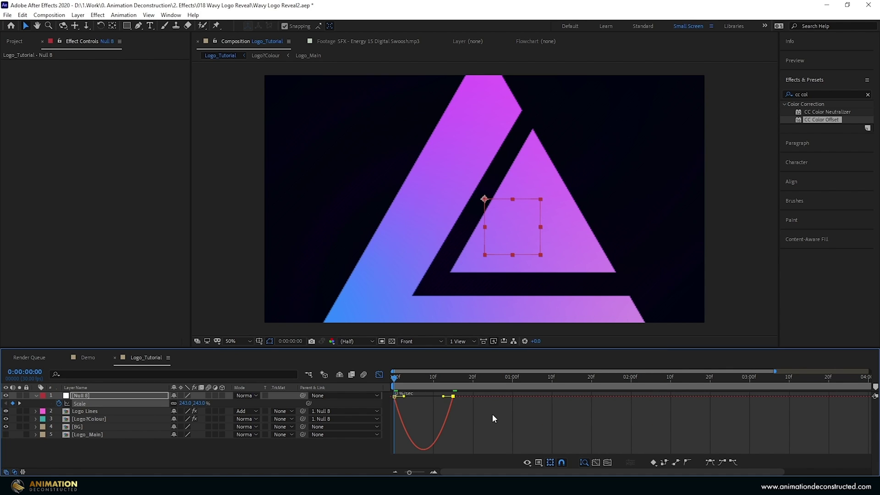
{"action": "left_click_drag", "start_coordinate": [444, 397], "coordinate": [423, 397]}
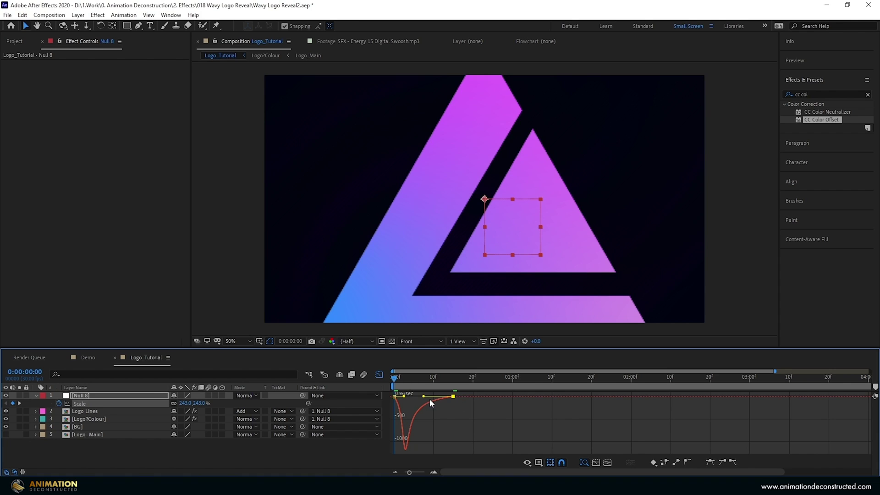
{"action": "left_click", "coordinate": [378, 374]}
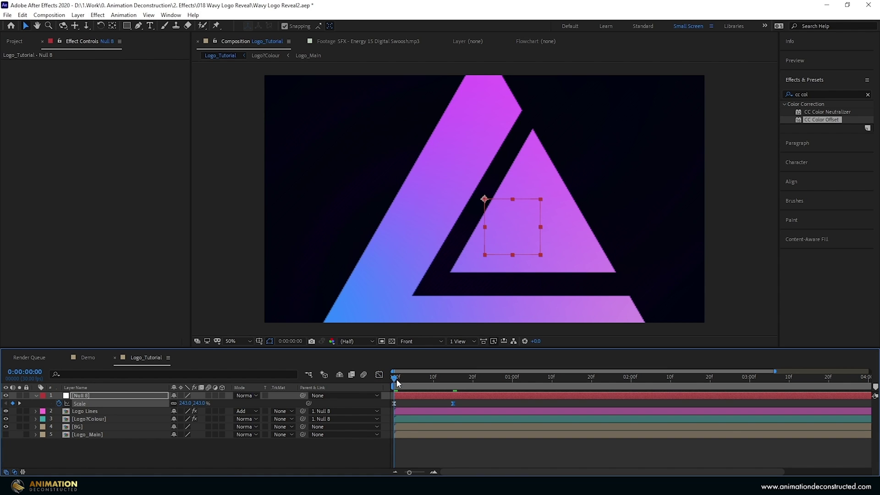
{"action": "left_click_drag", "start_coordinate": [395, 380], "coordinate": [453, 395]}
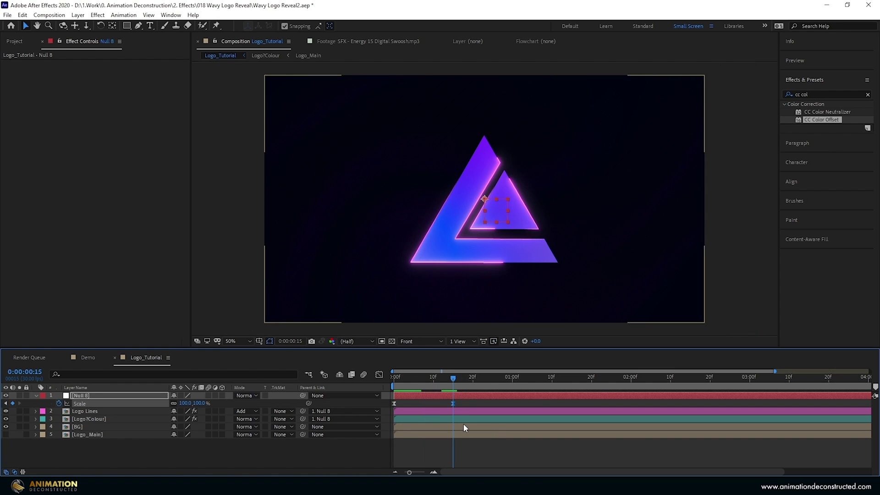
At 0:00:01:10, draw a rectangular mask on the Logo?Colour layer that encloses the whole logo.
{"action": "left_click", "coordinate": [551, 375]}
{"action": "key", "text": "ctrl+Down"}
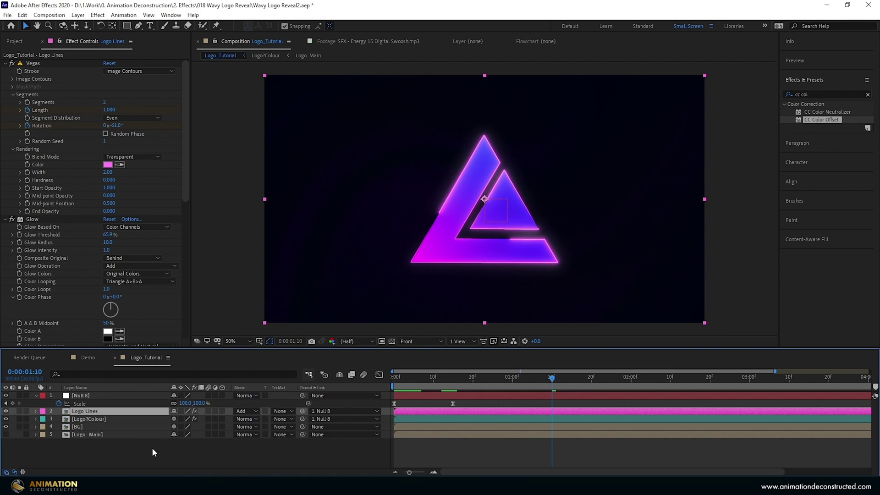
{"action": "left_click", "coordinate": [89, 418]}
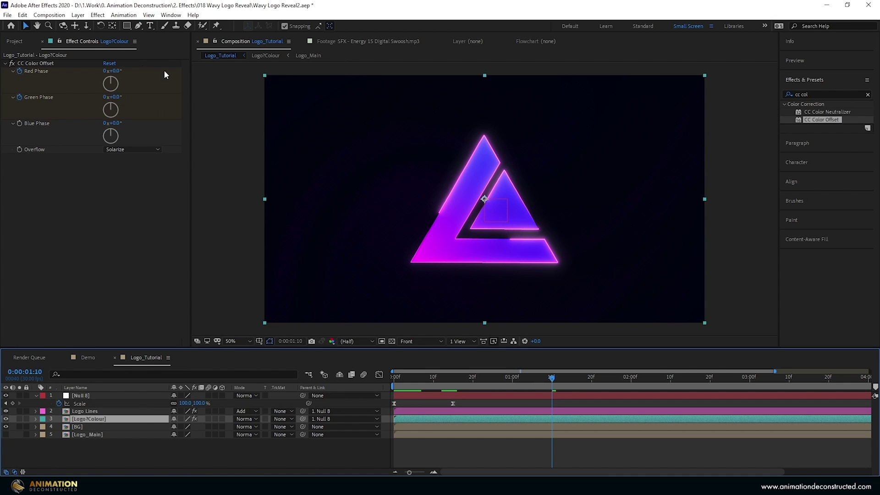
{"action": "left_click", "coordinate": [128, 27]}
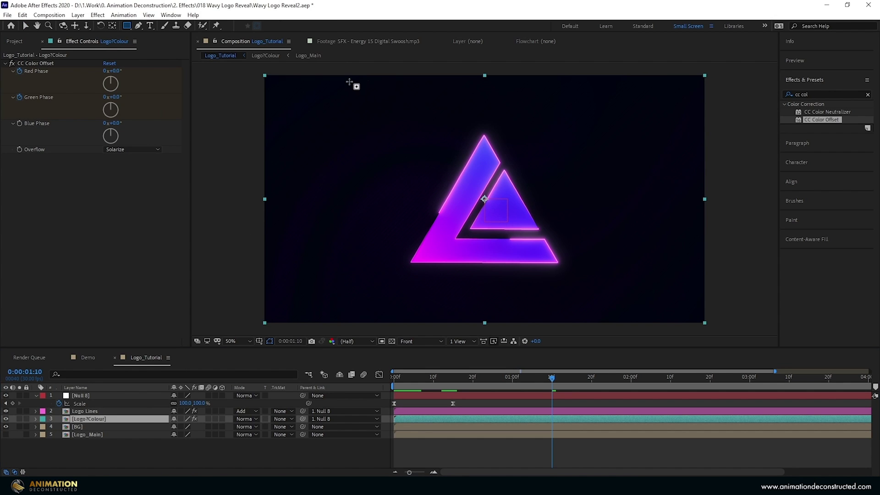
{"action": "left_click_drag", "start_coordinate": [360, 73], "coordinate": [626, 331]}
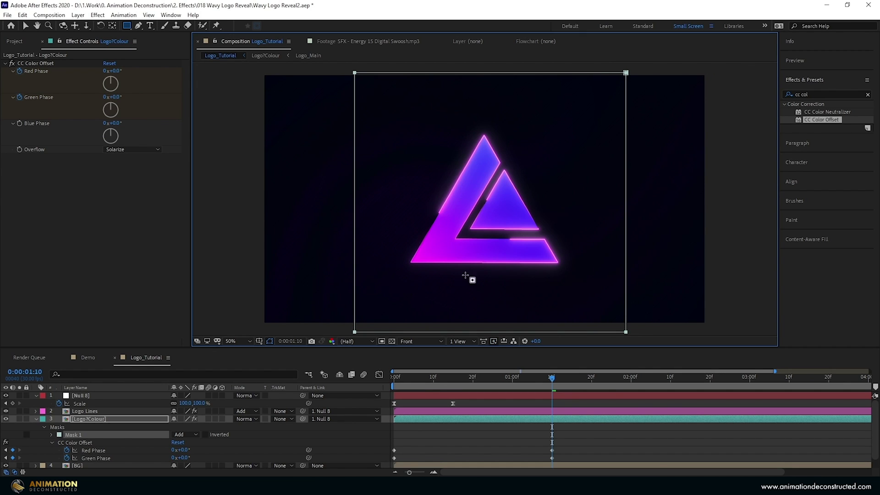
Feather the mask inward with the Mask Feather tool so the feather outline sits just outside the logo.
{"action": "left_click", "coordinate": [138, 26]}
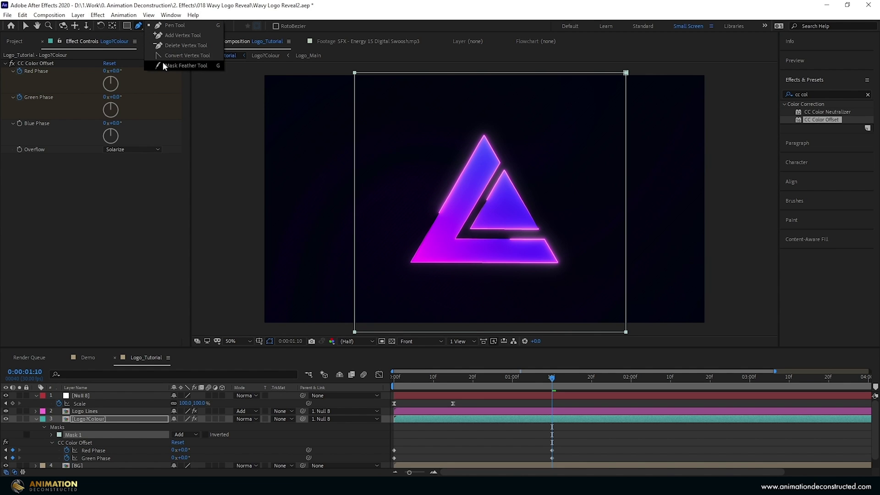
{"action": "left_click_drag", "start_coordinate": [355, 182], "coordinate": [392, 179]}
{"action": "key", "text": "v"}
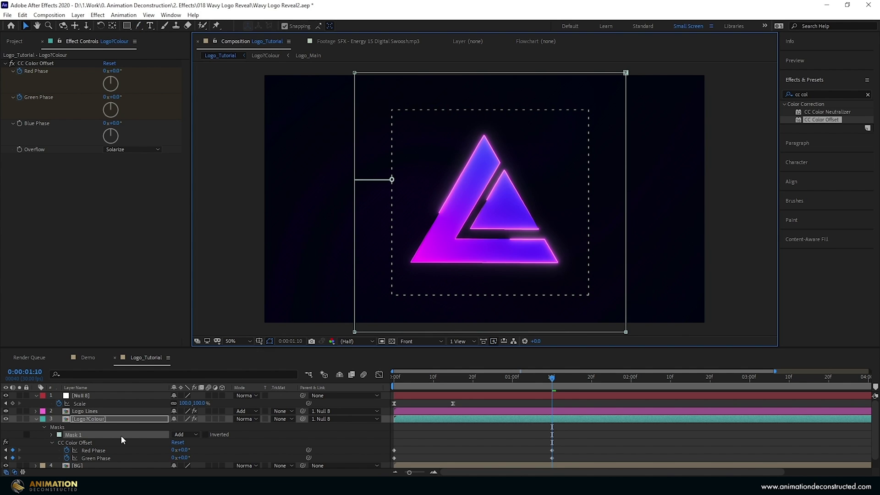
Keyframe Mask Path at 0:00:01:10, pull the mask's right edge past the logo's left side at frame 15, and preview the reveal.
{"action": "key", "text": "m"}
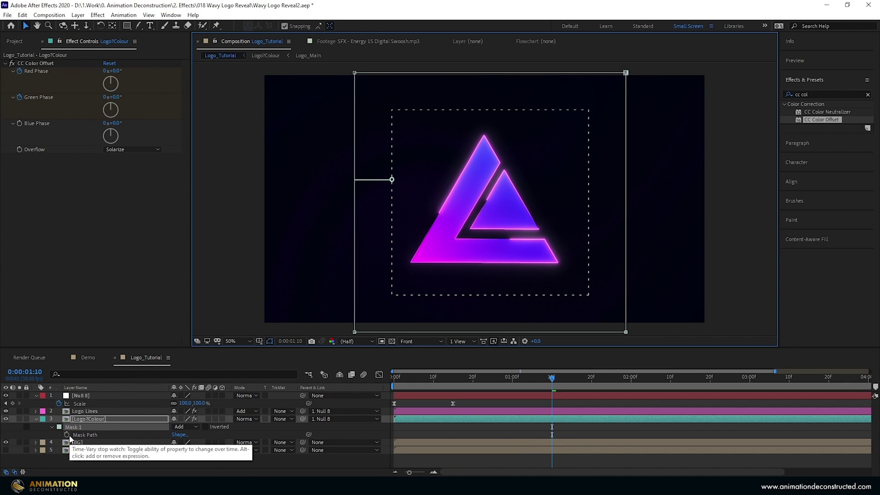
{"action": "key", "text": "shift+u"}
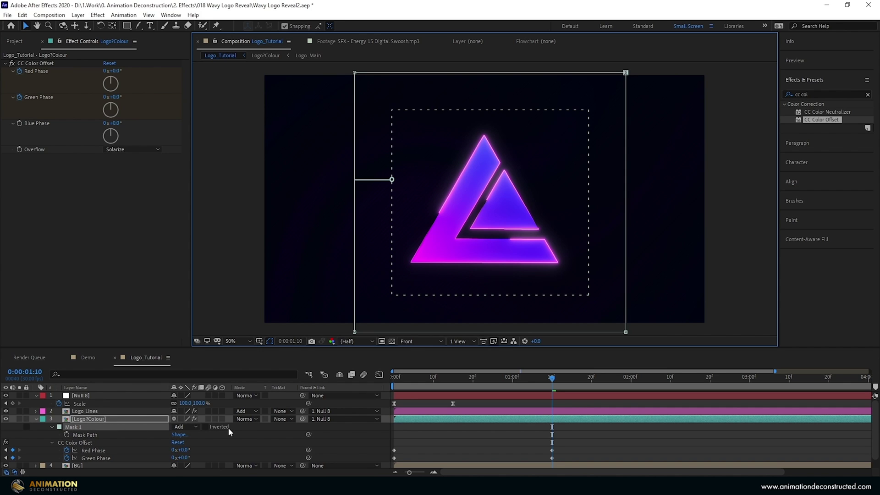
{"action": "left_click", "coordinate": [67, 435]}
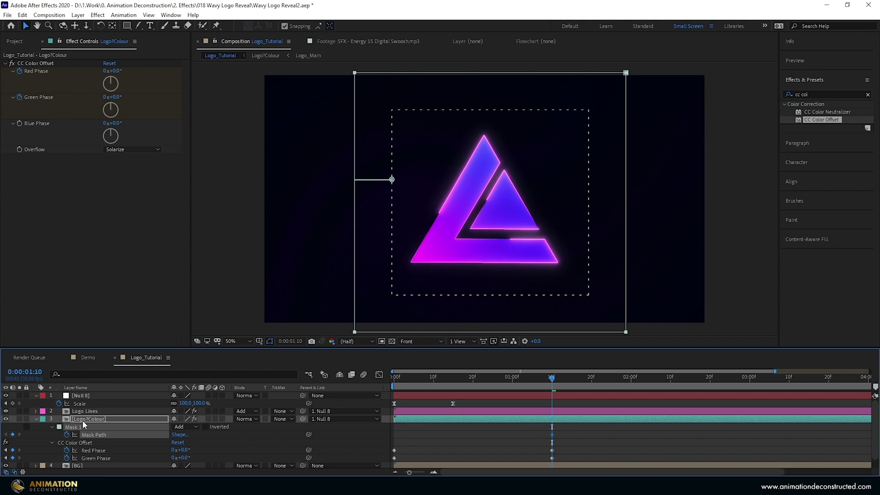
{"action": "left_click_drag", "start_coordinate": [551, 378], "coordinate": [452, 389]}
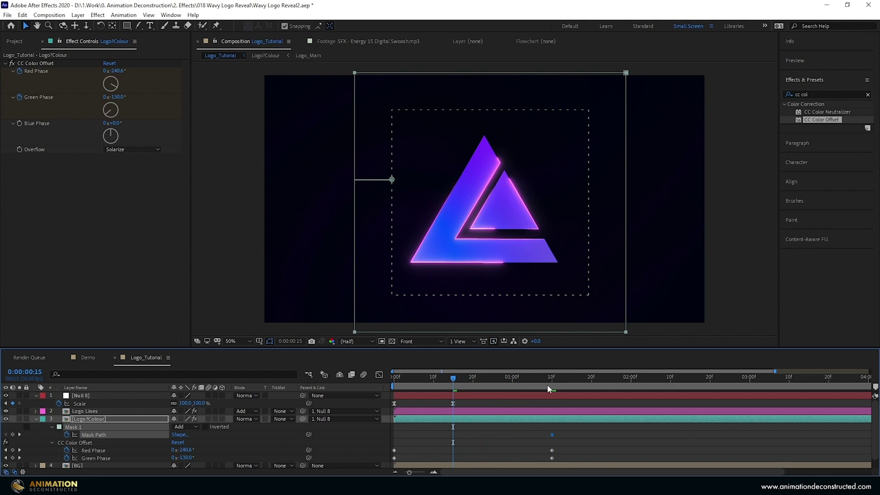
{"action": "left_click", "coordinate": [627, 275]}
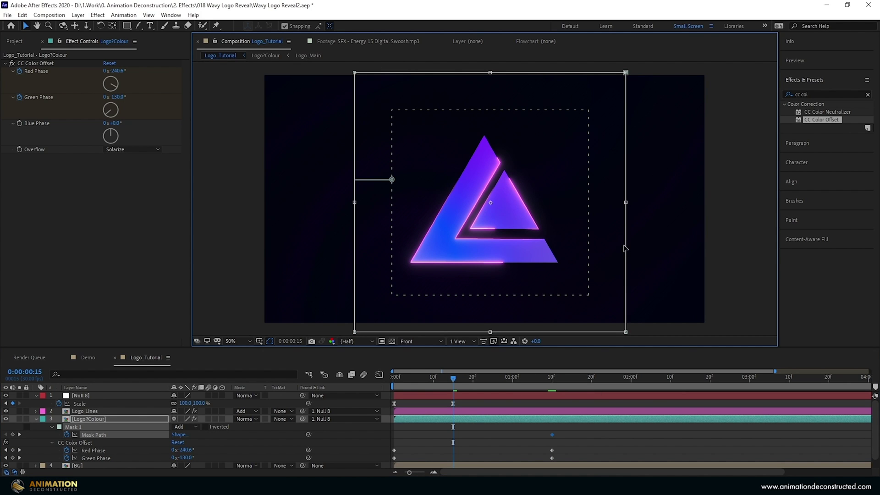
{"action": "left_click_drag", "start_coordinate": [626, 248], "coordinate": [402, 256]}
{"action": "key", "text": "space"}
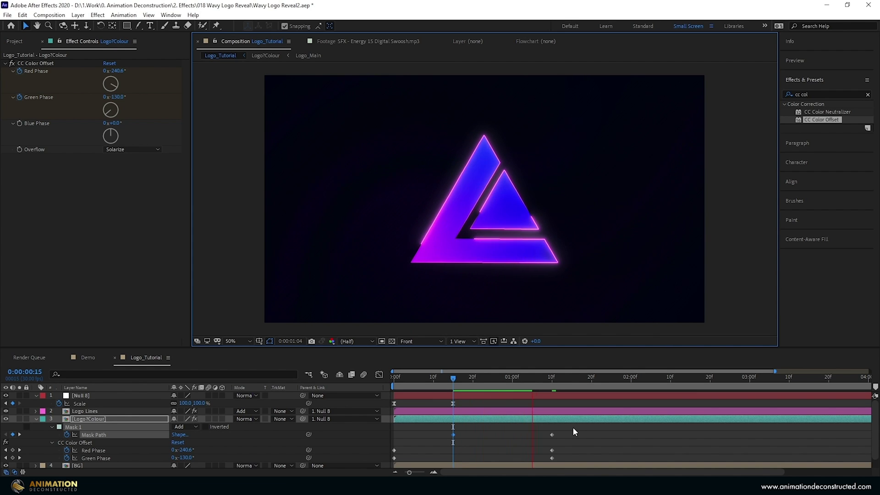
Add an adjustment layer above all other layers and apply the Optics Compensation effect to it.
{"action": "mouse_move", "coordinate": [395, 377]}
{"action": "left_mouse_down"}
{"action": "mouse_move", "coordinate": [423, 378]}
{"action": "mouse_move", "coordinate": [405, 377]}
{"action": "left_mouse_up"}
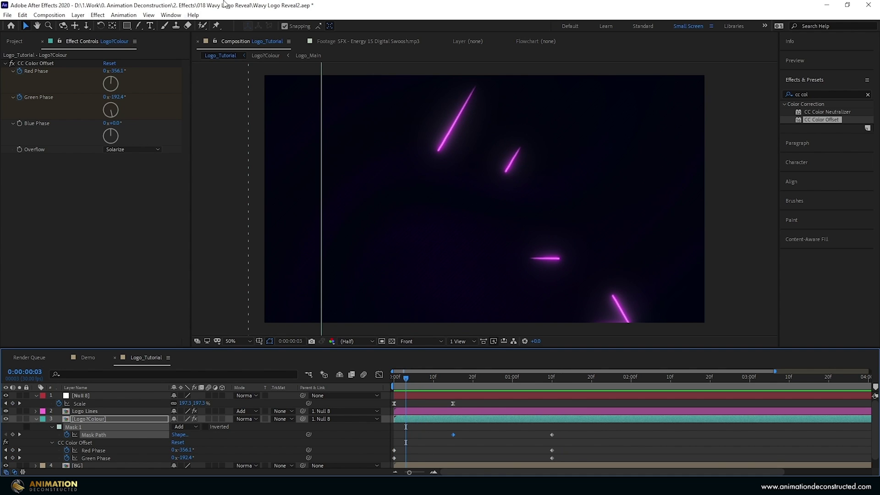
{"action": "left_click", "coordinate": [80, 395]}
{"action": "left_click", "coordinate": [78, 15]}
{"action": "mouse_move", "coordinate": [114, 26]}
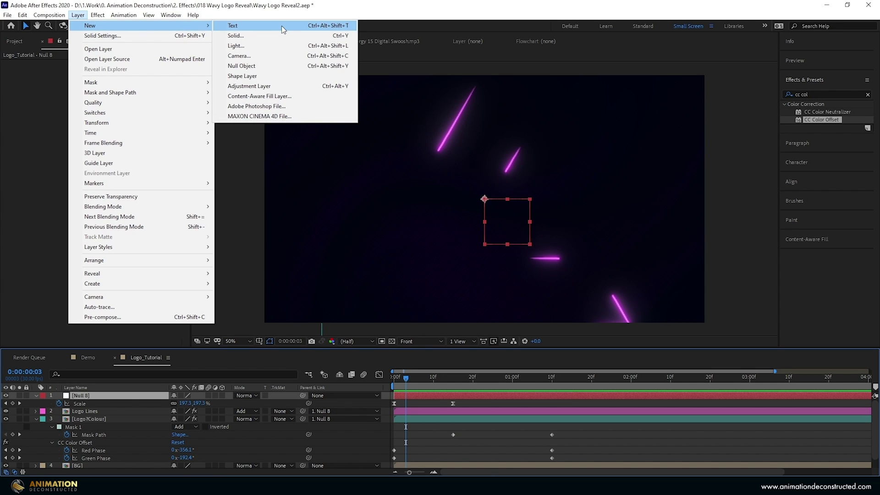
{"action": "left_click", "coordinate": [280, 86]}
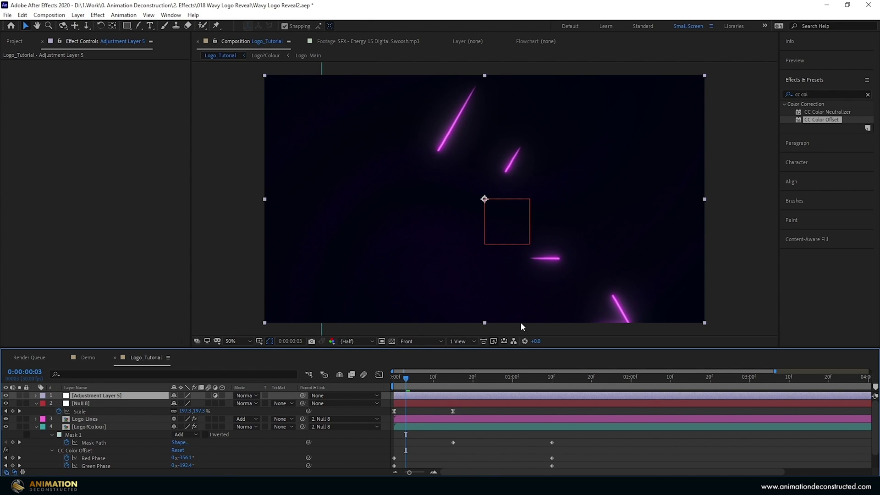
{"action": "left_click", "coordinate": [834, 93]}
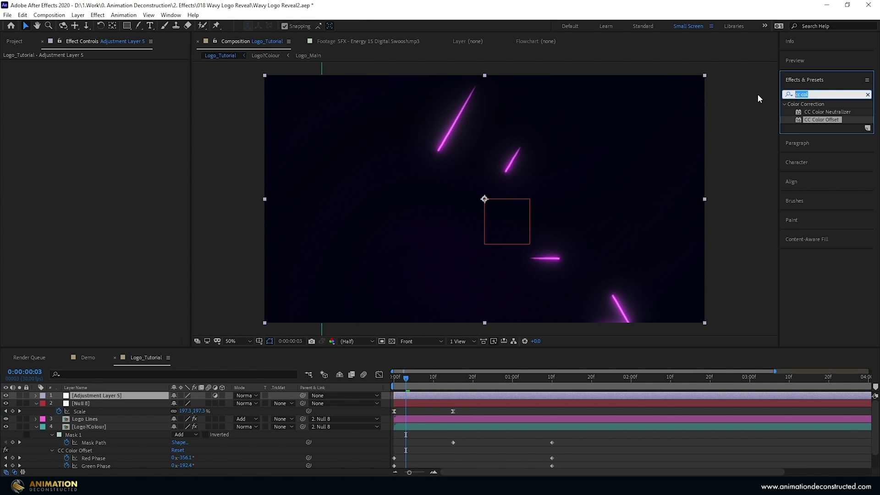
{"action": "type", "text": "opti"}
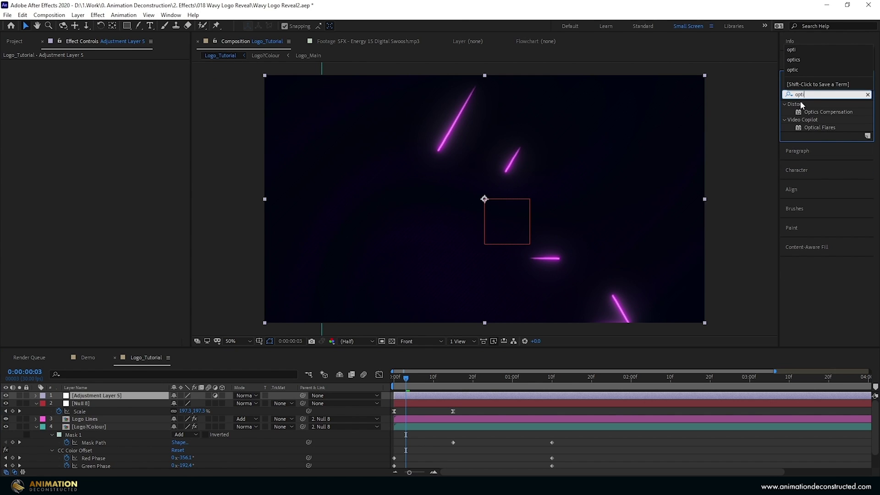
{"action": "double_click", "coordinate": [820, 111]}
Turn on Reverse Lens Distortion and keyframe the Field of View at 129.3 at frame 3.
{"action": "left_click_drag", "start_coordinate": [405, 381], "coordinate": [406, 380]}
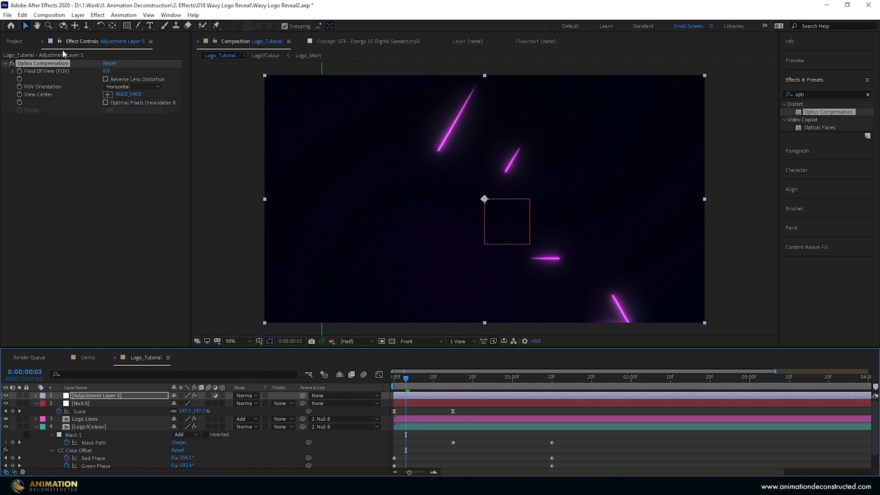
{"action": "left_click_drag", "start_coordinate": [43, 68], "coordinate": [69, 64]}
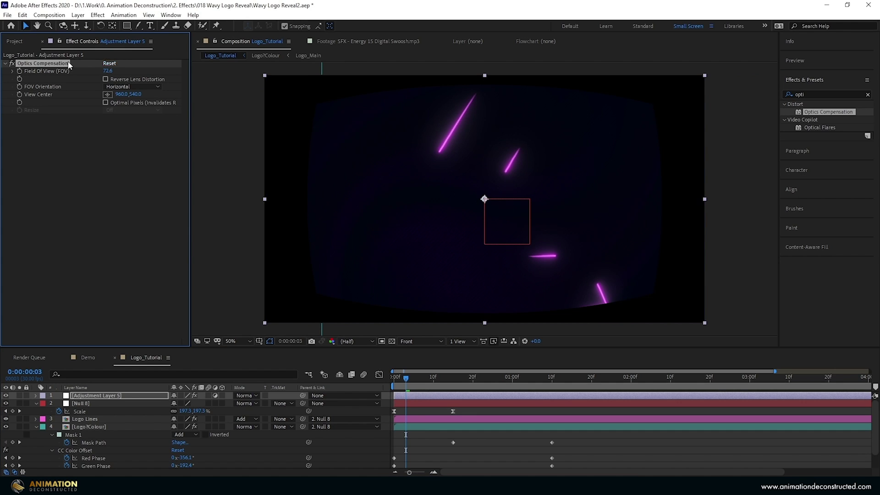
{"action": "left_click", "coordinate": [105, 78]}
{"action": "left_click_drag", "start_coordinate": [109, 71], "coordinate": [375, 79]}
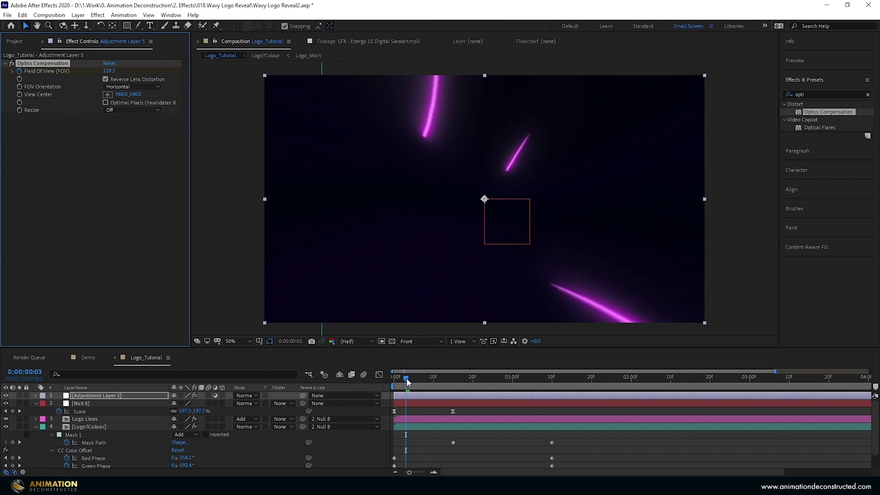
Set Field of View keyframes of 0 at frame 0 and at frame 23.
{"action": "left_click_drag", "start_coordinate": [406, 378], "coordinate": [394, 378]}
{"action": "left_click", "coordinate": [105, 71]}
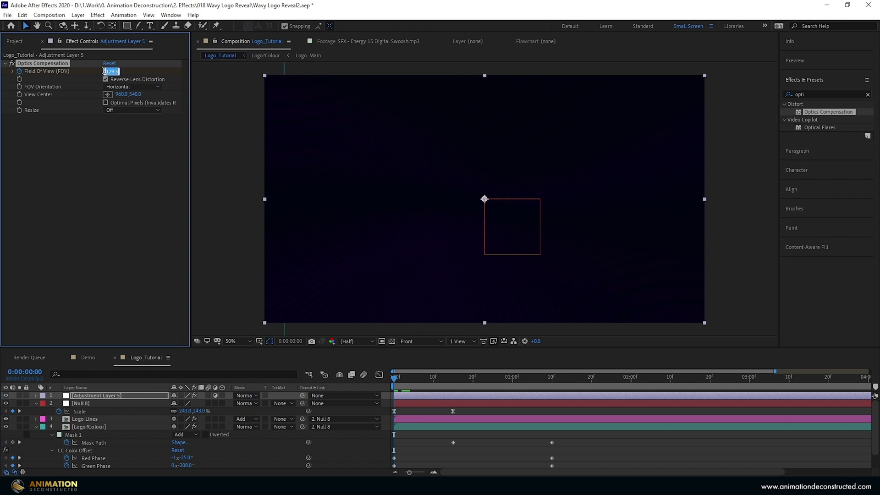
{"action": "type", "text": "0"}
{"action": "key", "text": "Return"}
{"action": "left_click_drag", "start_coordinate": [428, 378], "coordinate": [488, 387]}
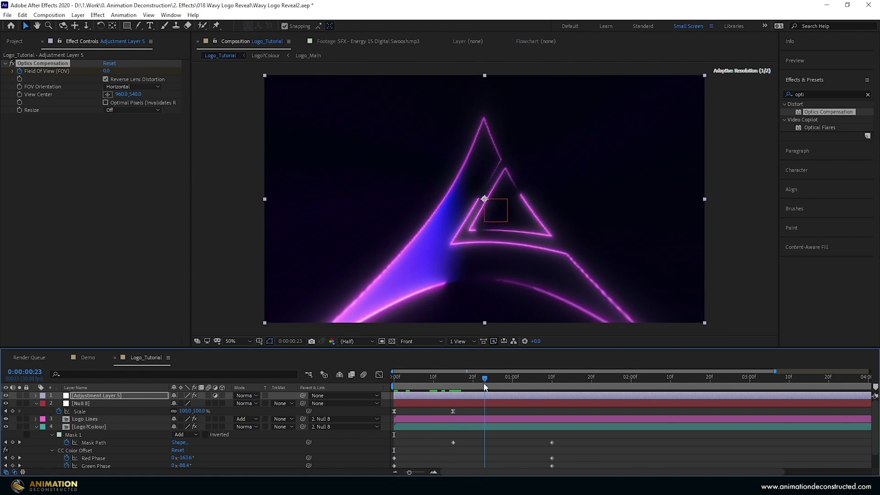
{"action": "left_click", "coordinate": [105, 71]}
{"action": "key", "text": "Return"}
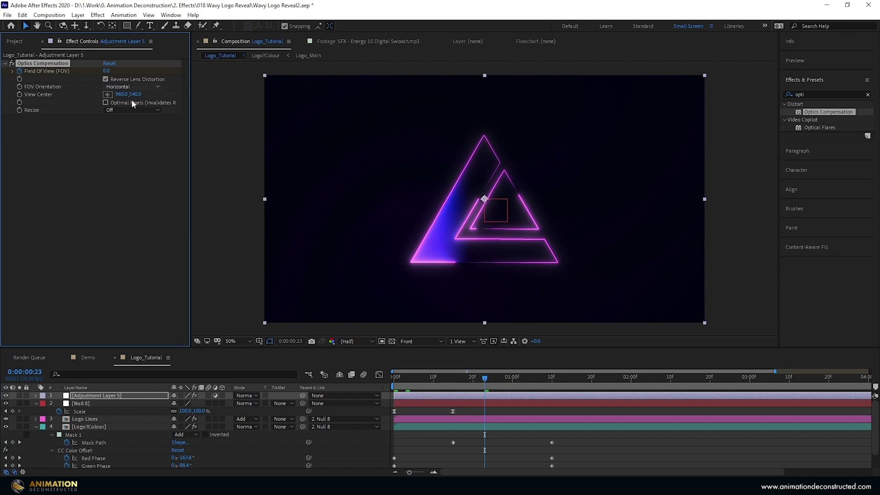
Reveal the adjustment layer's keyframes, apply Easy Ease to all Field of View keyframes and preview the distortion.
{"action": "key", "text": "u"}
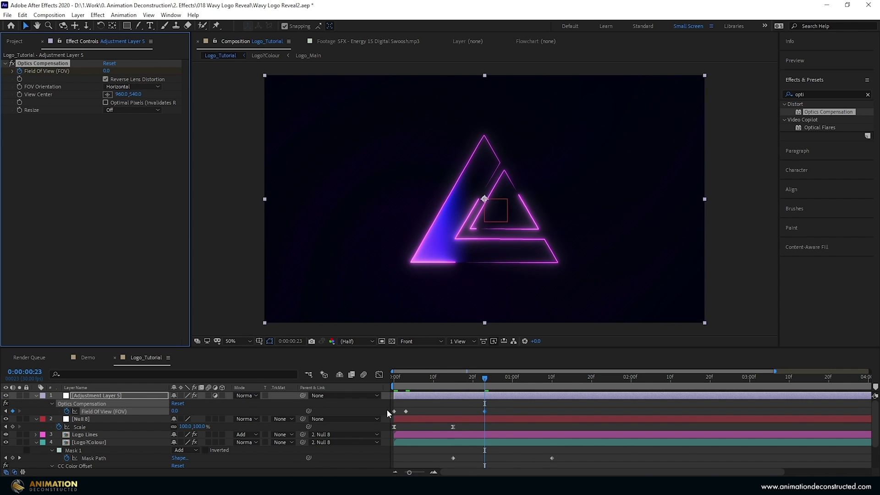
{"action": "mouse_move", "coordinate": [387, 407]}
{"action": "left_mouse_down"}
{"action": "mouse_move", "coordinate": [499, 420]}
{"action": "mouse_move", "coordinate": [386, 417]}
{"action": "left_mouse_up"}
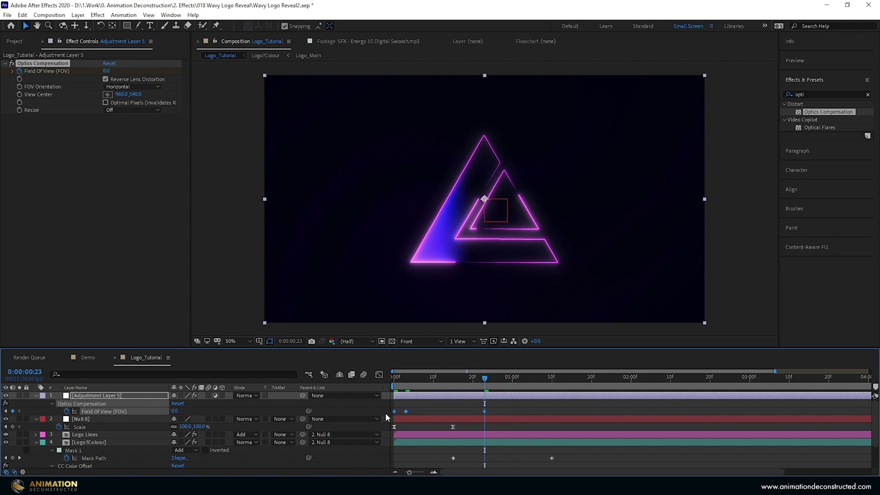
{"action": "key", "text": "space"}
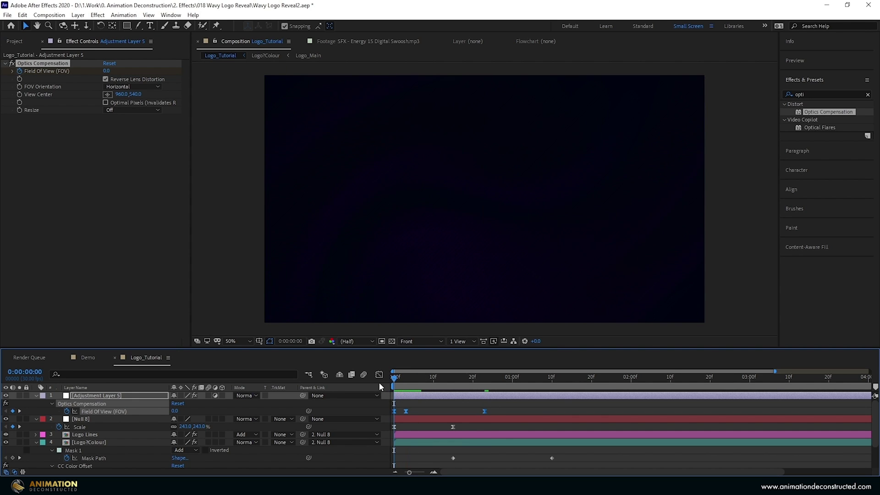
Fade out the Logo Lines layer with Opacity keyframes of 100% at frame 23 and 0% at 0:00:01:10.
{"action": "left_click_drag", "start_coordinate": [430, 383], "coordinate": [485, 384]}
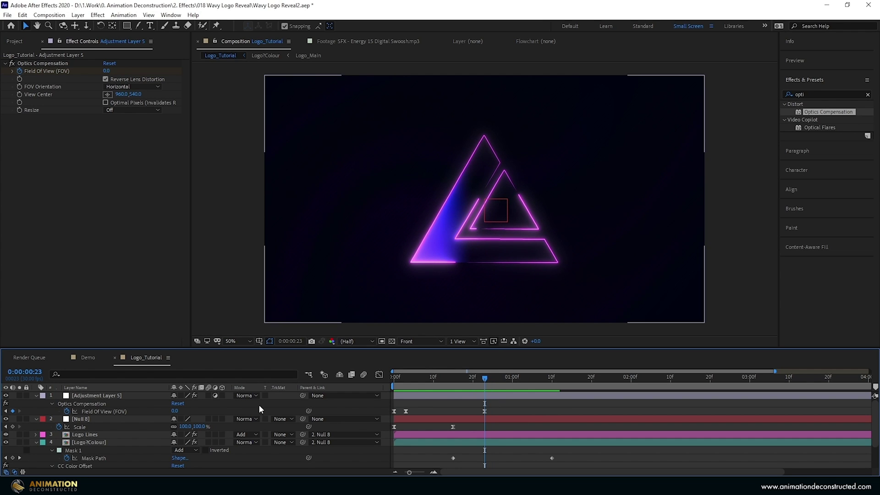
{"action": "left_click", "coordinate": [106, 434]}
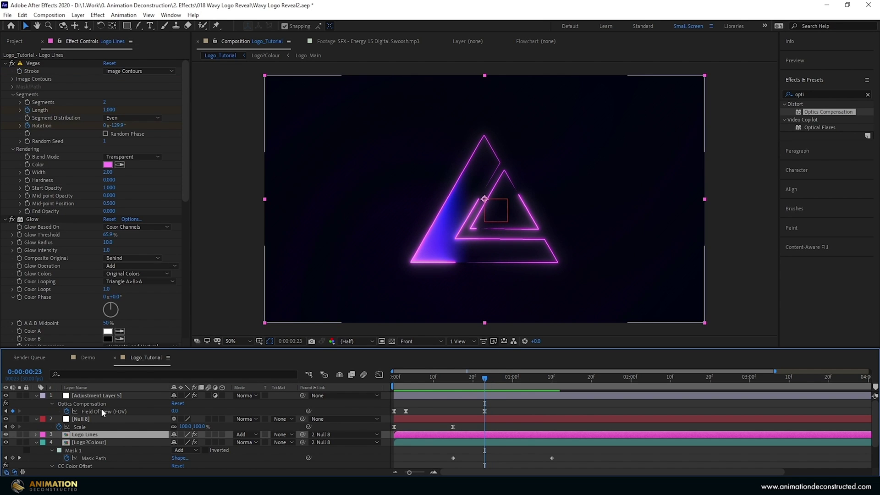
{"action": "key", "text": "t"}
{"action": "left_click", "coordinate": [59, 443]}
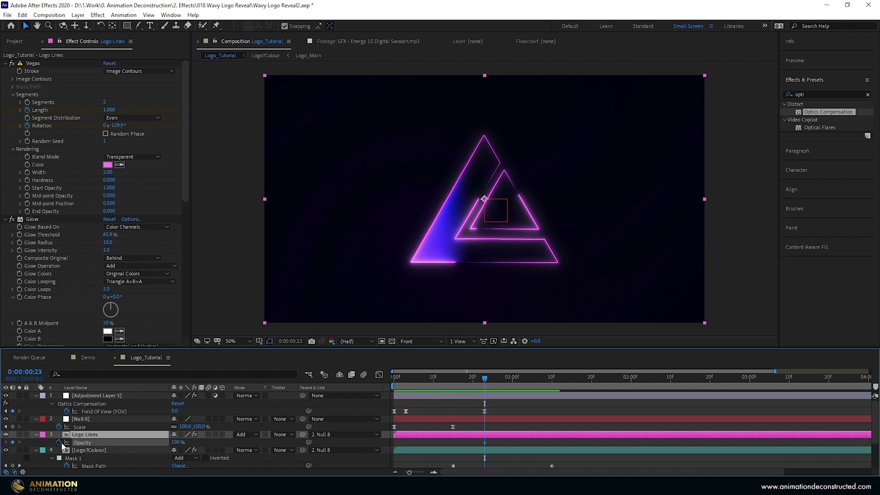
{"action": "left_click_drag", "start_coordinate": [485, 377], "coordinate": [552, 396]}
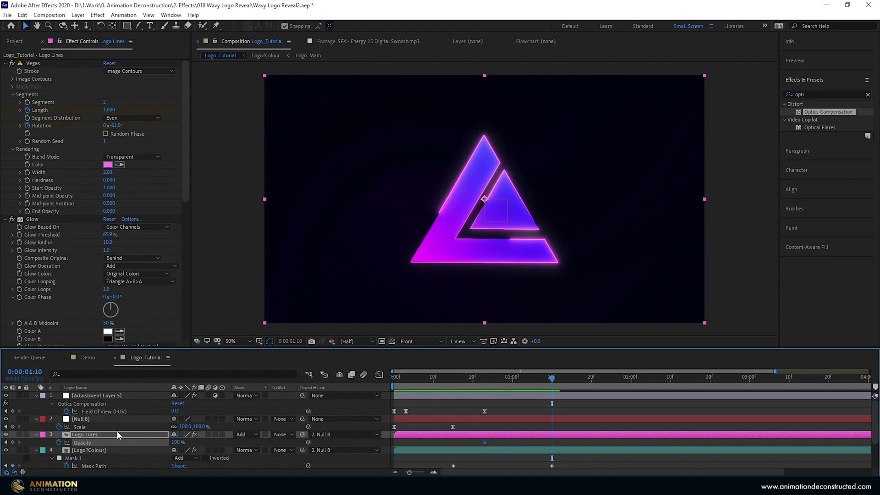
{"action": "left_click_drag", "start_coordinate": [176, 442], "coordinate": [79, 444]}
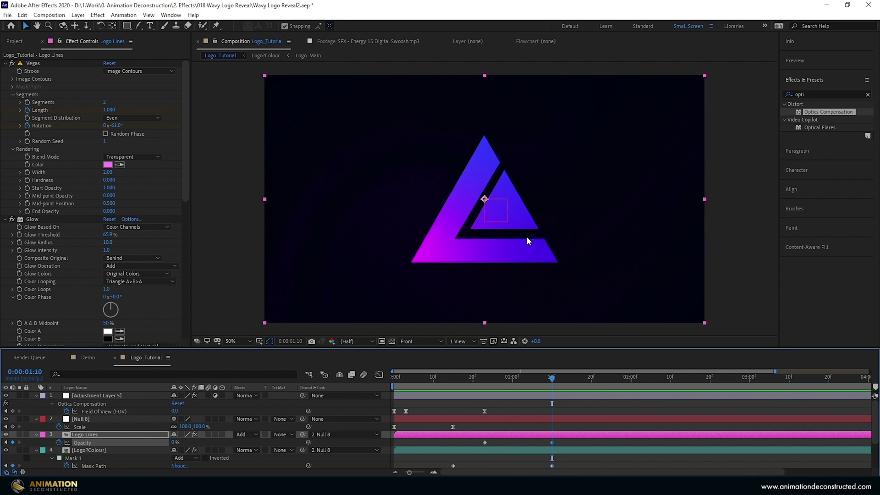
View the logo at 100% and apply the Bevel Alpha effect to the Logo?Colour layer.
{"action": "key", "text": "slash"}
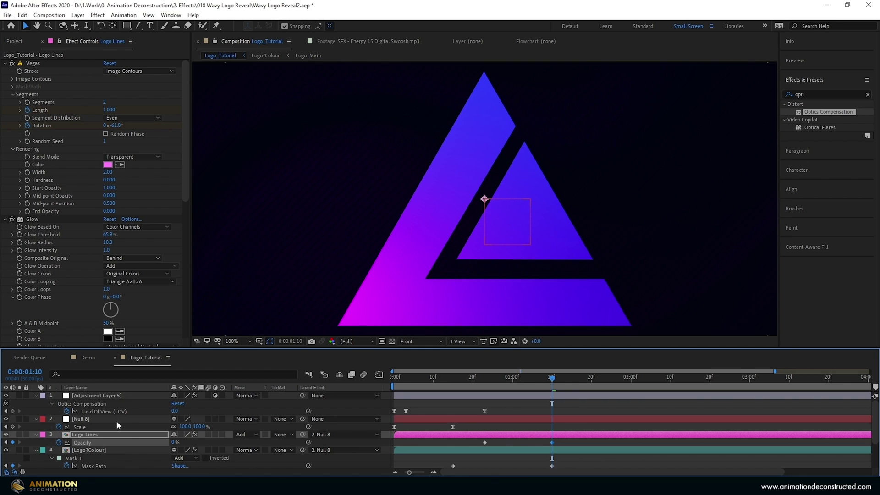
{"action": "scroll", "coordinate": [116, 420], "scroll_direction": "down", "scroll_amount": 2}
{"action": "left_click", "coordinate": [84, 410]}
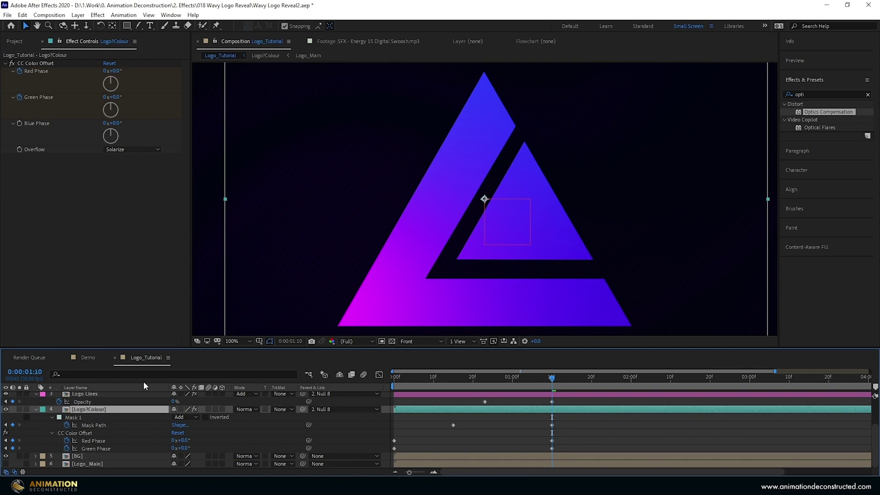
{"action": "left_click", "coordinate": [816, 93]}
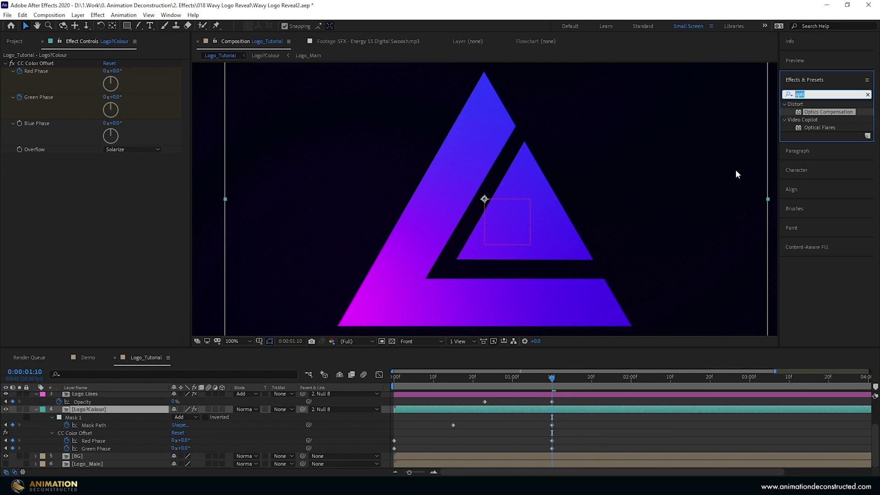
{"action": "type", "text": "beve"}
{"action": "double_click", "coordinate": [819, 190]}
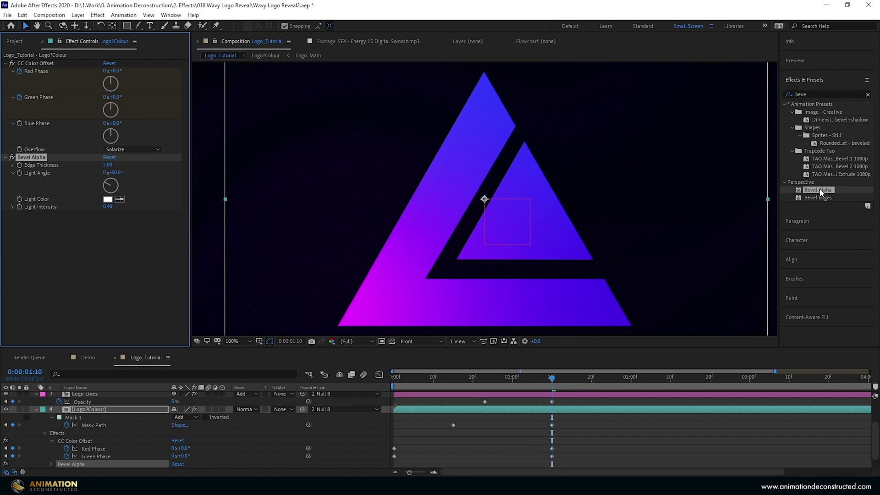
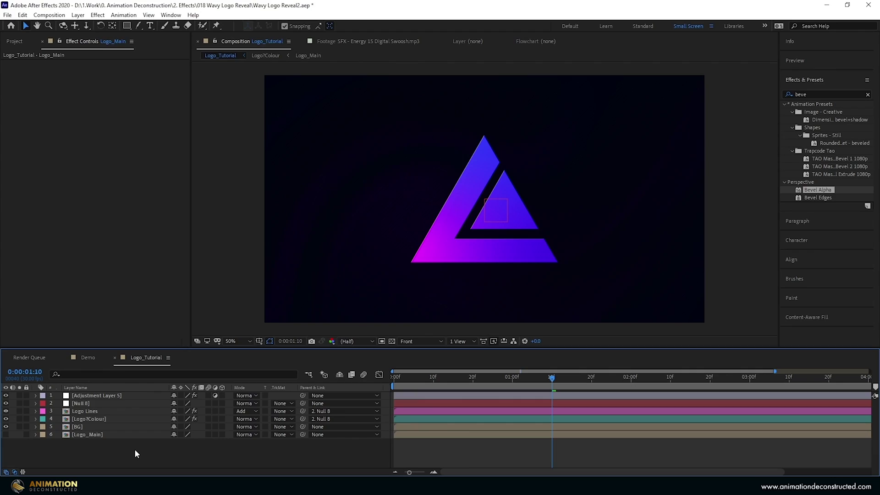
Duplicate the Logo?Colour layer, strip the CC Color Offset and Bevel Alpha effects and the mask from the copy, and solo it.
{"action": "left_click", "coordinate": [85, 419]}
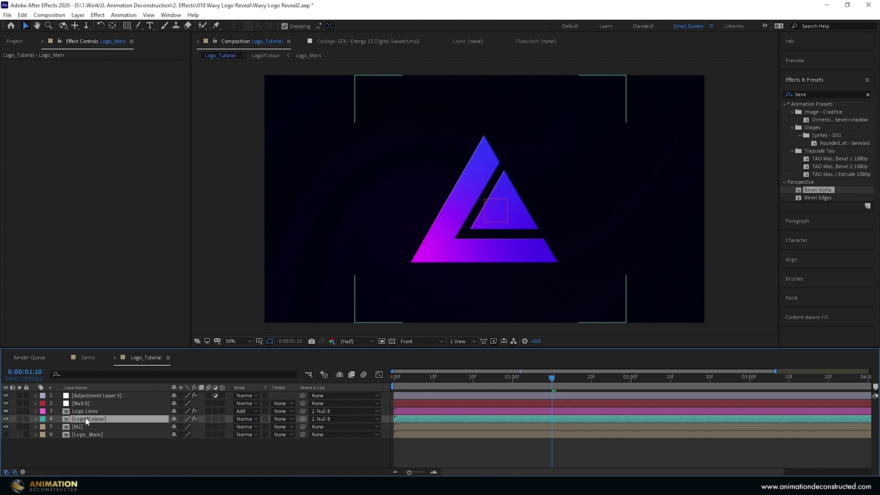
{"action": "key", "text": "ctrl+d"}
{"action": "left_click", "coordinate": [39, 63]}
{"action": "left_click", "coordinate": [32, 157], "text": "ctrl"}
{"action": "key", "text": "Delete"}
{"action": "left_click", "coordinate": [19, 419]}
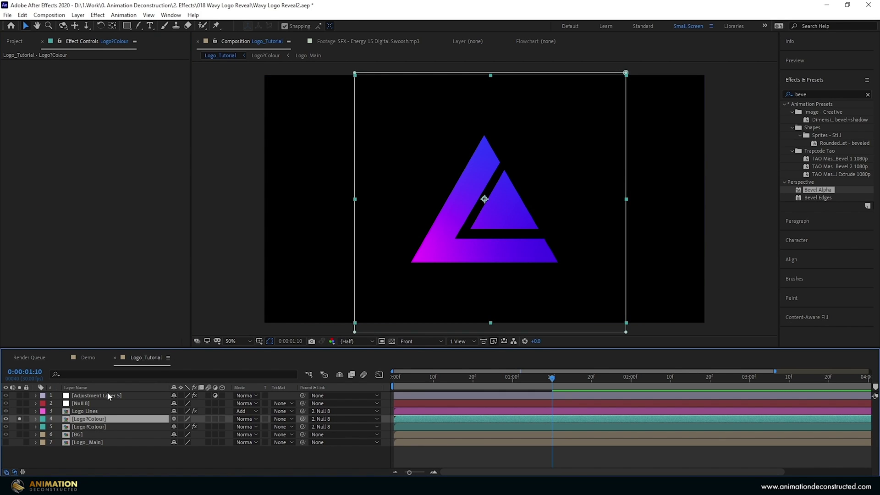
{"action": "key", "text": "u"}
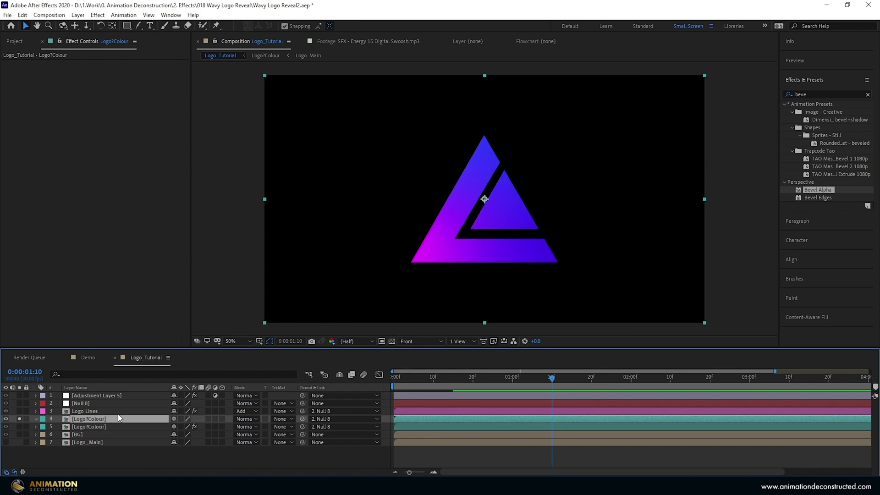
{"action": "key", "text": "u"}
Pre-compose the soloed Logo?Colour copy as Logo_Gloss, leaving all attributes in Logo_Tutorial.
{"action": "key", "text": "ctrl+shift+c"}
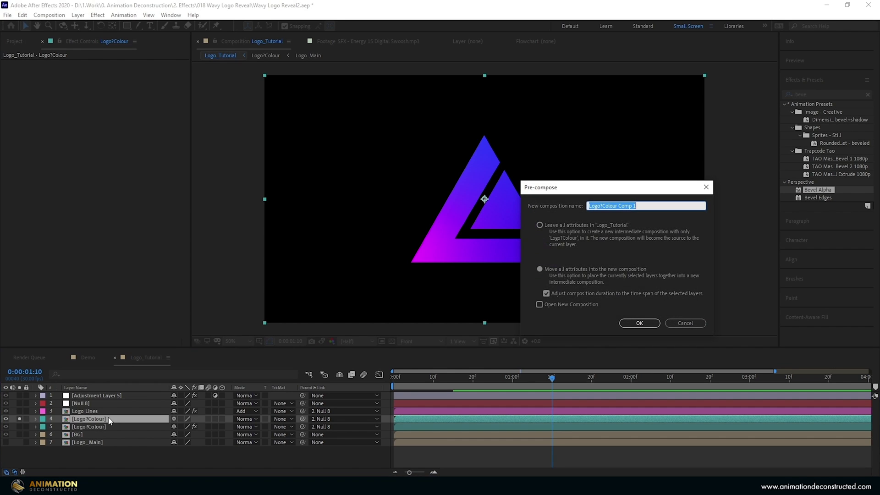
{"action": "left_click", "coordinate": [545, 225]}
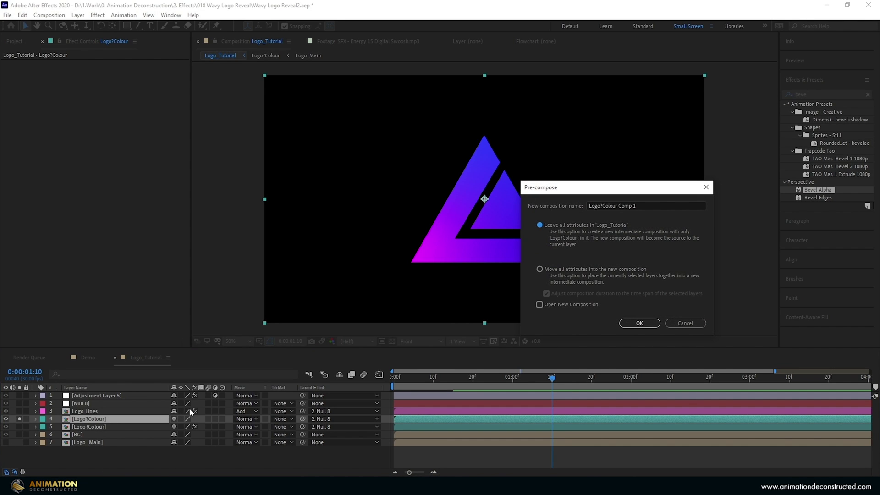
{"action": "key", "text": "Tab"}
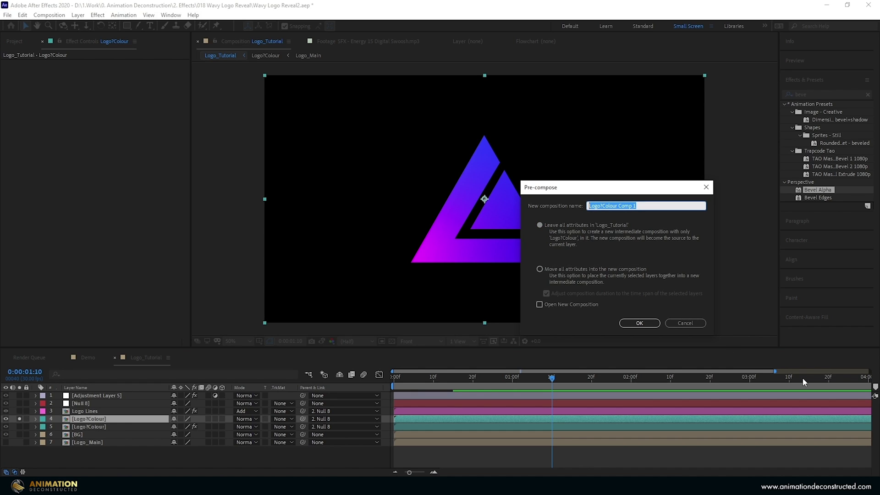
{"action": "type", "text": "Logo_Gloss"}
{"action": "key", "text": "Return"}
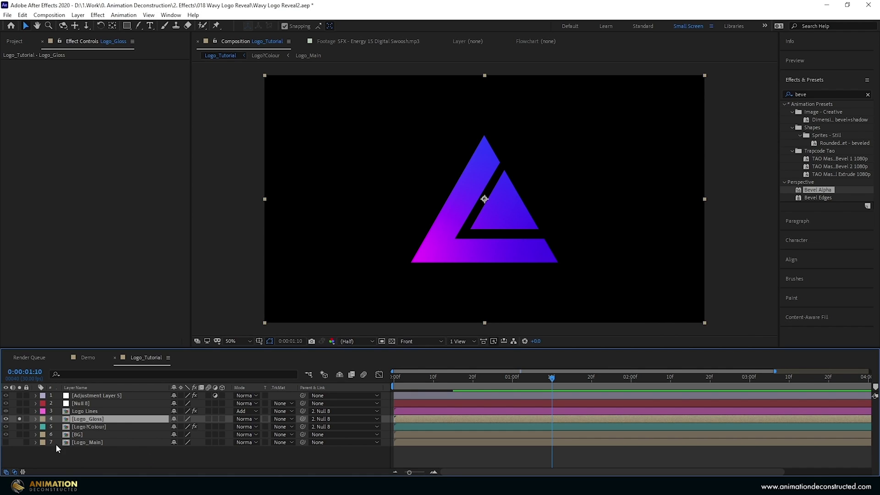
Open the Logo_Gloss composition, and in Logo_Tutorial set the Null 8 Scale keyframe at frame 15 to 80%.
{"action": "double_click", "coordinate": [84, 419]}
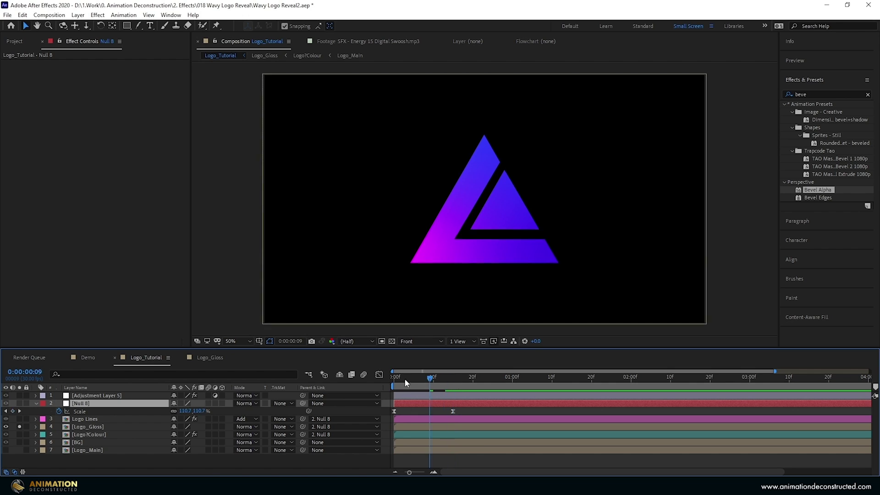
{"action": "left_click_drag", "start_coordinate": [405, 378], "coordinate": [453, 375]}
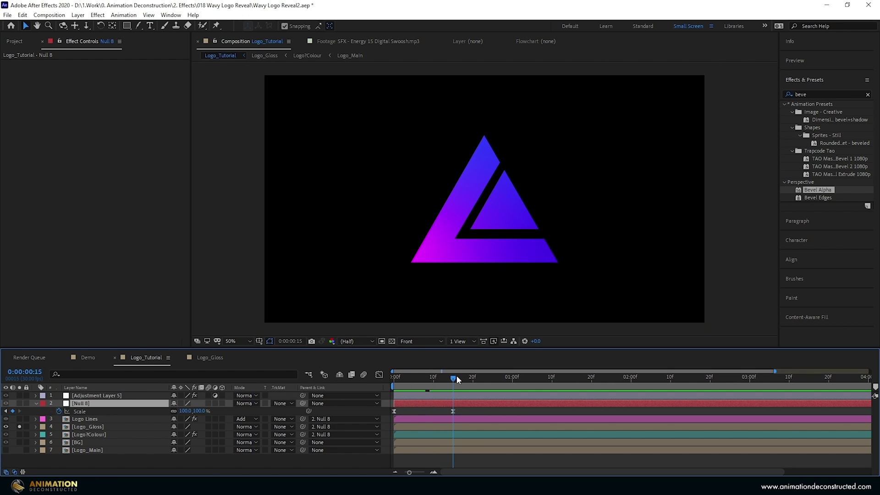
{"action": "left_click", "coordinate": [186, 410]}
{"action": "type", "text": "80"}
{"action": "key", "text": "Return"}
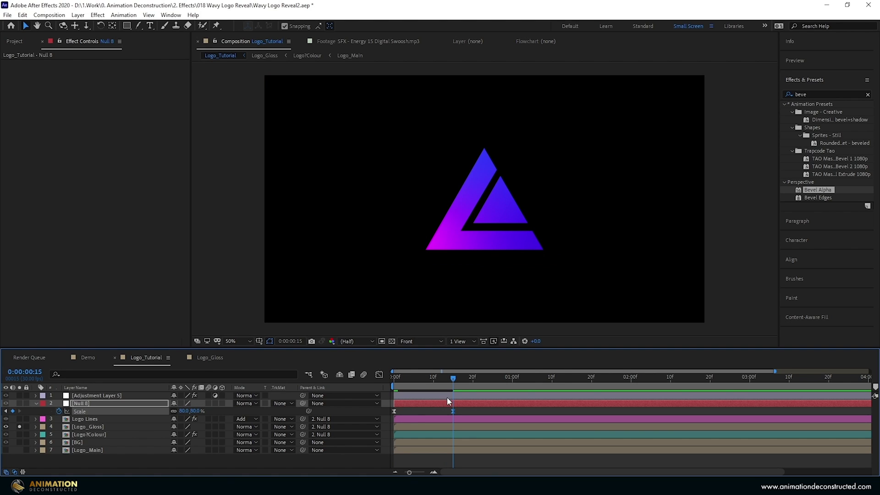
Set the Scale of the Logo?Colour layer inside the Logo_Gloss composition to 80%.
{"action": "left_click", "coordinate": [210, 358]}
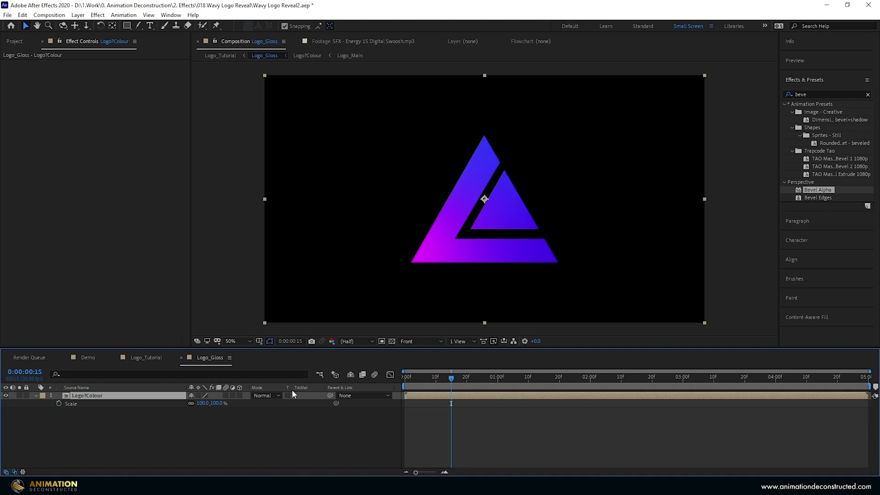
{"action": "left_click", "coordinate": [203, 403]}
{"action": "type", "text": "80"}
{"action": "key", "text": "Return"}
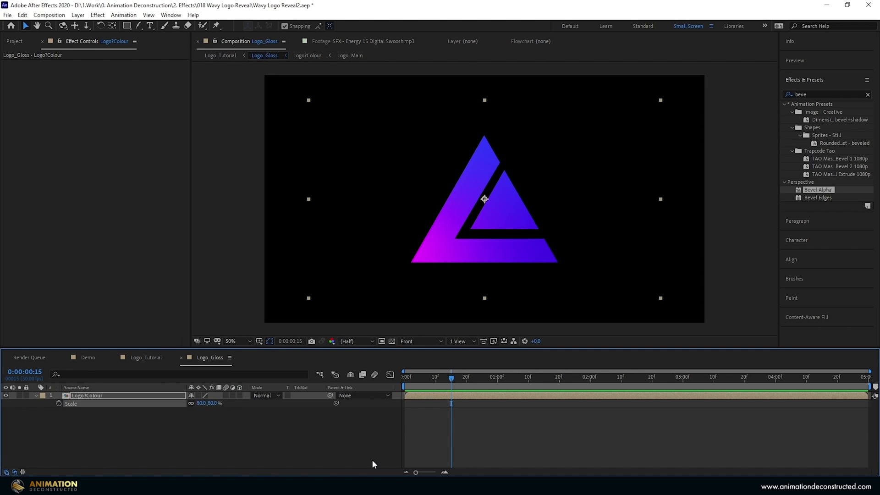
{"action": "left_click", "coordinate": [372, 459]}
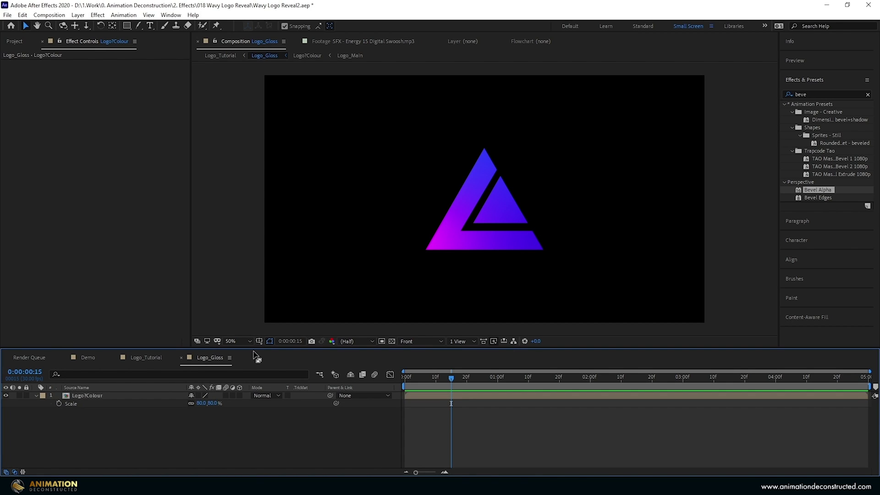
Create a black 1920 x 1080 px solid named Wall in the Logo_Gloss composition.
{"action": "right_click", "coordinate": [106, 421]}
{"action": "mouse_move", "coordinate": [153, 321]}
{"action": "left_click", "coordinate": [253, 344]}
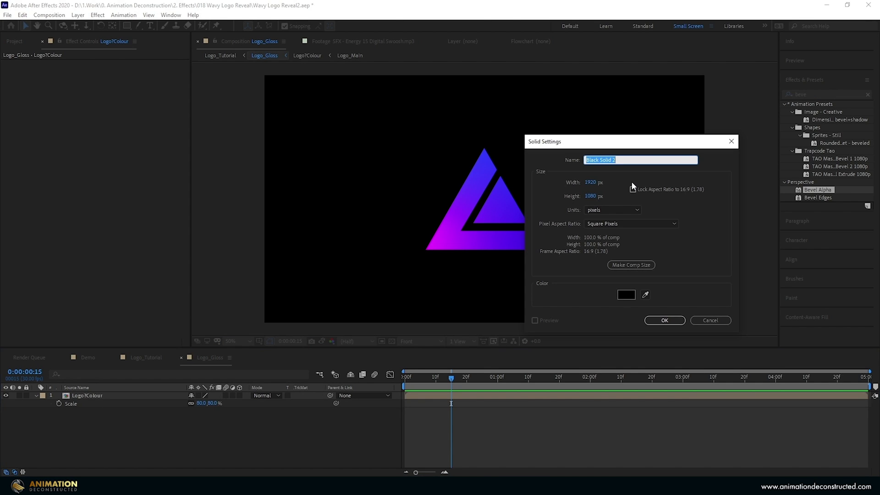
{"action": "type", "text": "Wall"}
{"action": "left_click", "coordinate": [671, 322]}
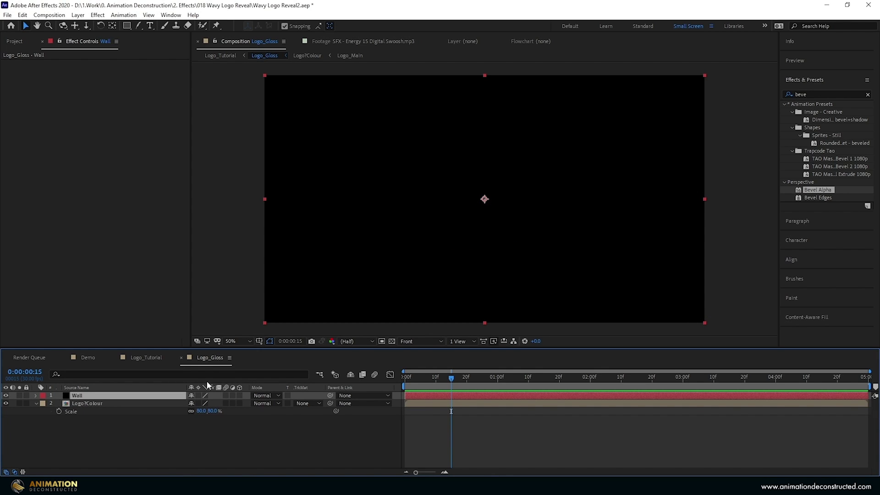
Pre-compose the Wall solid as ReflectionMap, leaving all attributes in Logo_Gloss, and open the new composition.
{"action": "key", "text": "ctrl+shift+c"}
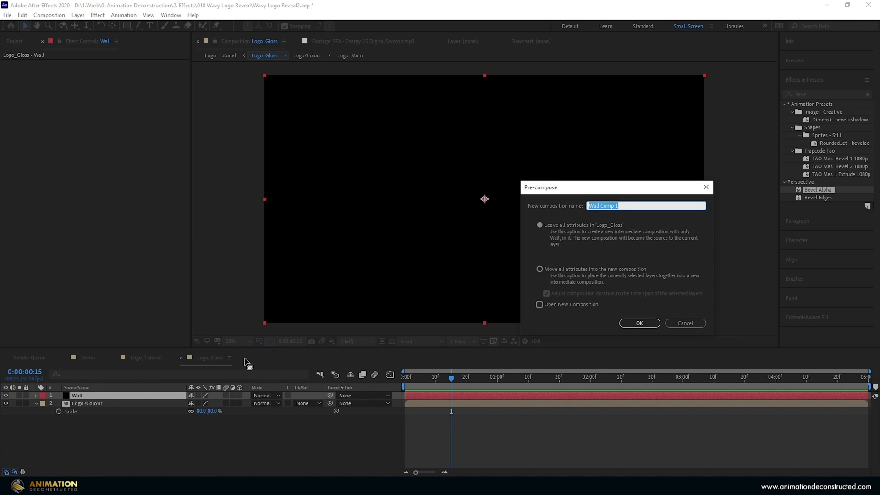
{"action": "type", "text": "ReflectionMap"}
{"action": "left_click", "coordinate": [640, 324]}
{"action": "double_click", "coordinate": [102, 396]}
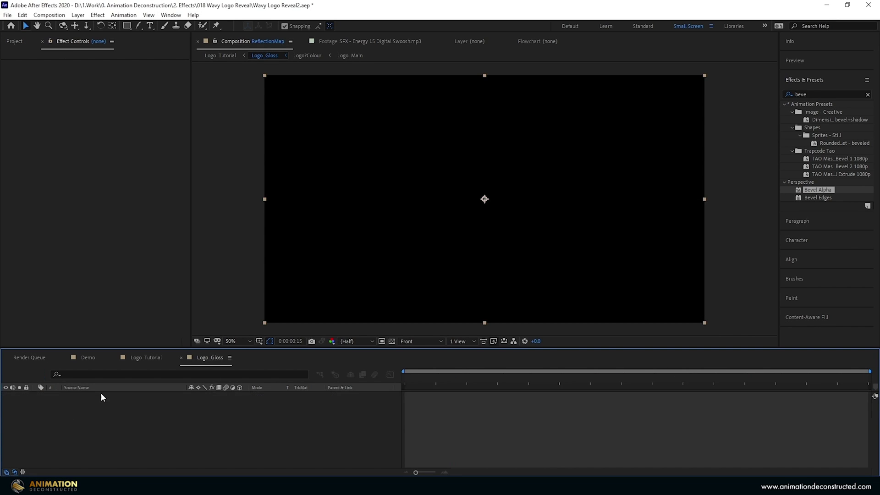
Apply the Gradient Ramp effect to the Wall layer and mask it with a rectangle over about the upper two-thirds of the frame.
{"action": "left_click", "coordinate": [818, 95]}
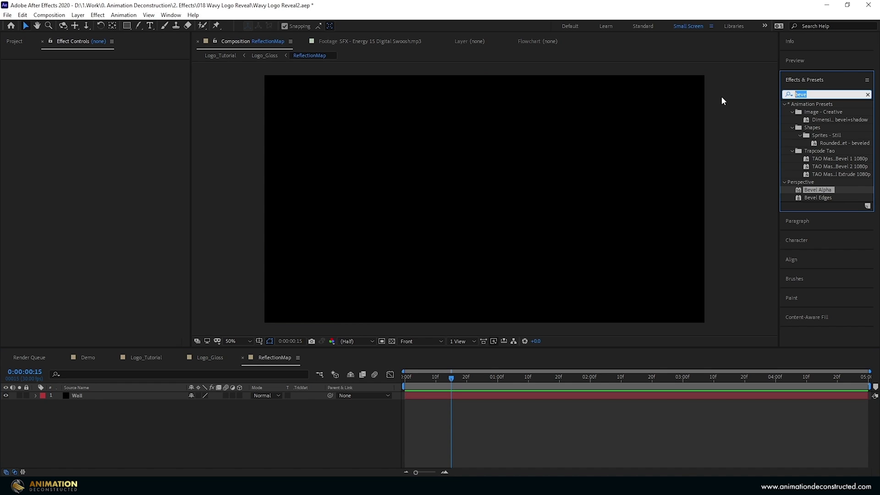
{"action": "type", "text": "gradie"}
{"action": "left_click", "coordinate": [837, 144]}
{"action": "left_click_drag", "start_coordinate": [836, 143], "coordinate": [128, 397]}
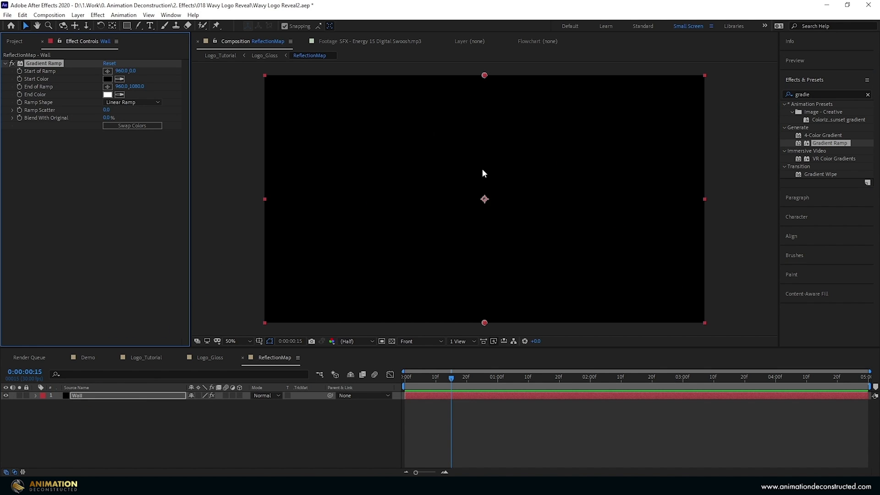
{"action": "left_click", "coordinate": [126, 26]}
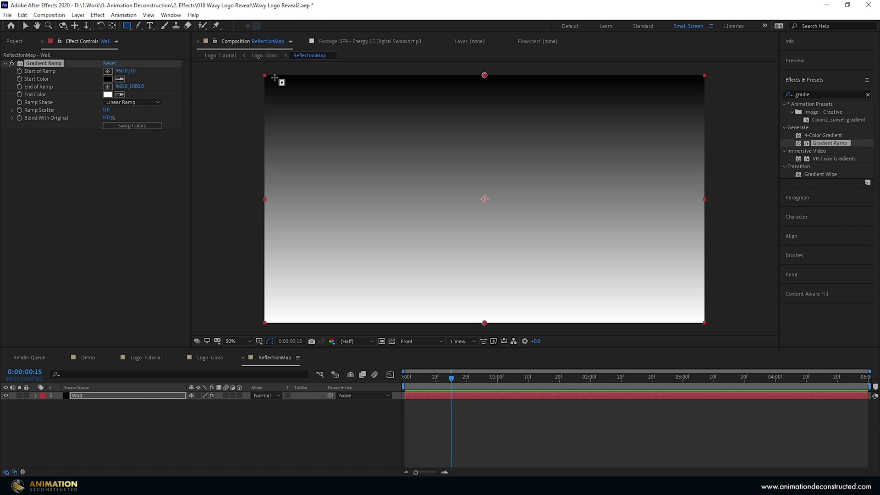
{"action": "left_click_drag", "start_coordinate": [251, 66], "coordinate": [639, 264]}
{"action": "mouse_move", "coordinate": [712, 247]}
{"action": "left_mouse_down"}
{"action": "mouse_move", "coordinate": [709, 256]}
{"action": "mouse_move", "coordinate": [723, 255]}
{"action": "mouse_move", "coordinate": [712, 244]}
{"action": "left_mouse_up"}
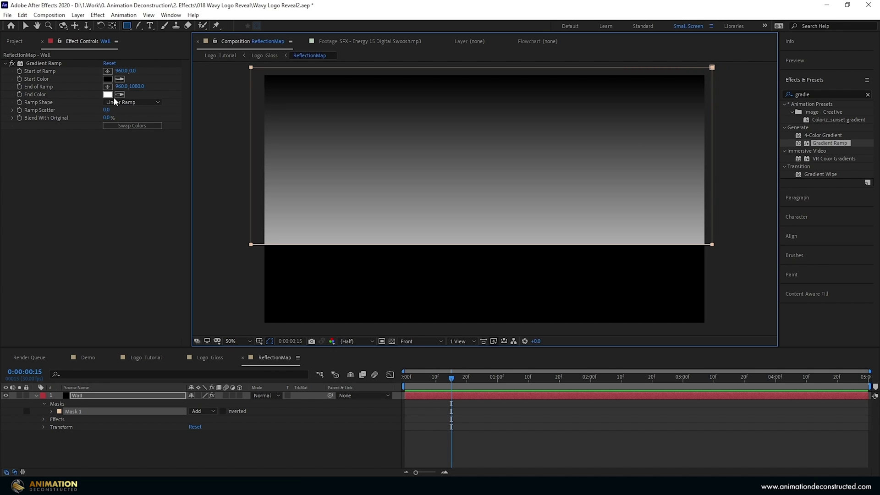
Set the Wall layer's Gradient Ramp start color to 707070 and end color to 161616.
{"action": "left_click", "coordinate": [109, 79]}
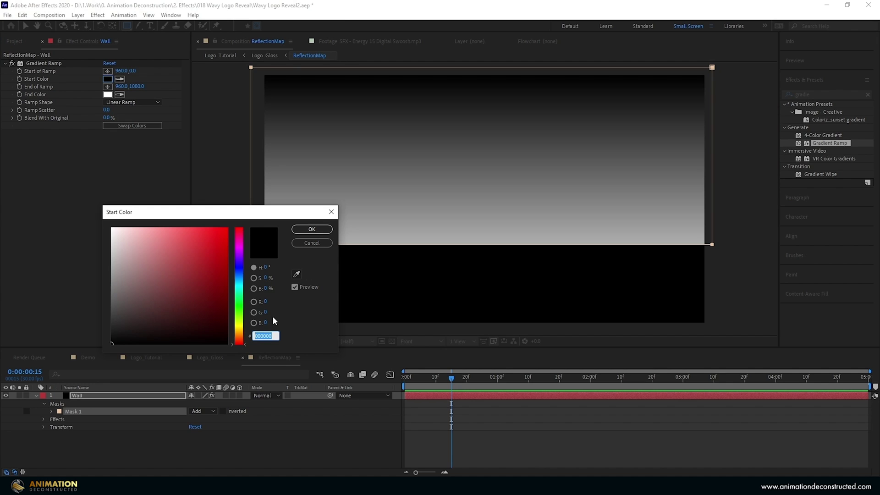
{"action": "type", "text": "7070"}
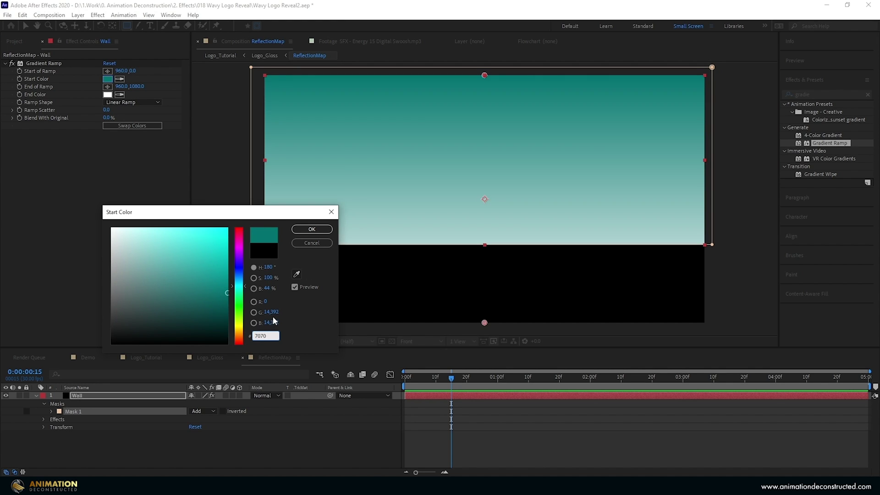
{"action": "type", "text": "70"}
{"action": "key", "text": "Return"}
{"action": "left_click", "coordinate": [107, 94]}
{"action": "type", "text": "161616"}
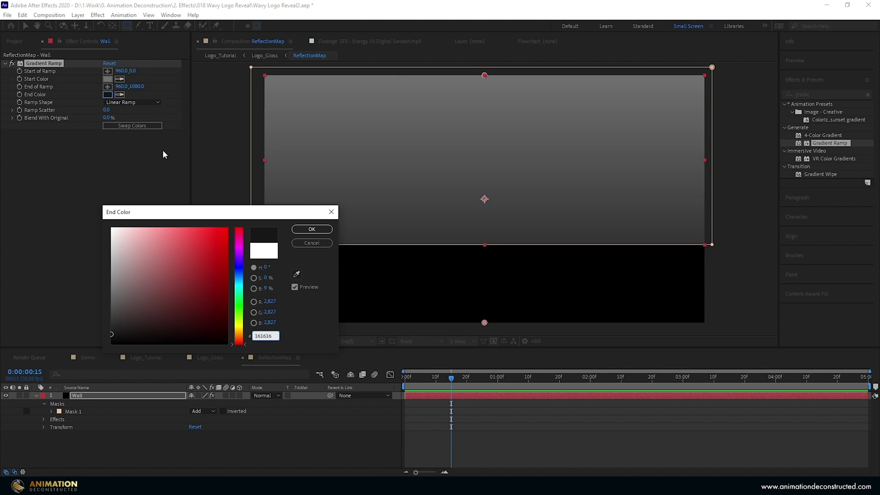
{"action": "key", "text": "Return"}
Duplicate the Wall layer, name the copy Fall and invert its mask.
{"action": "left_click", "coordinate": [36, 395]}
{"action": "left_click", "coordinate": [77, 396]}
{"action": "key", "text": "ctrl+d"}
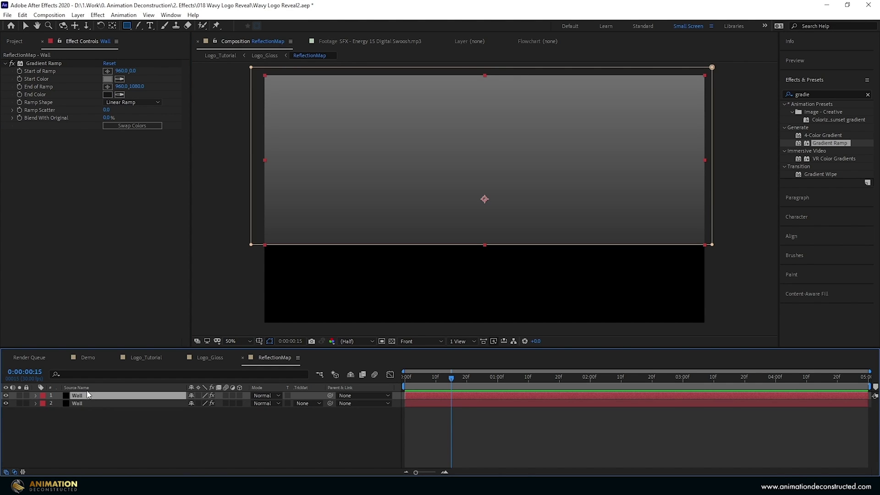
{"action": "key", "text": "Return"}
{"action": "type", "text": "Fall"}
{"action": "key", "text": "Return"}
{"action": "key", "text": "m"}
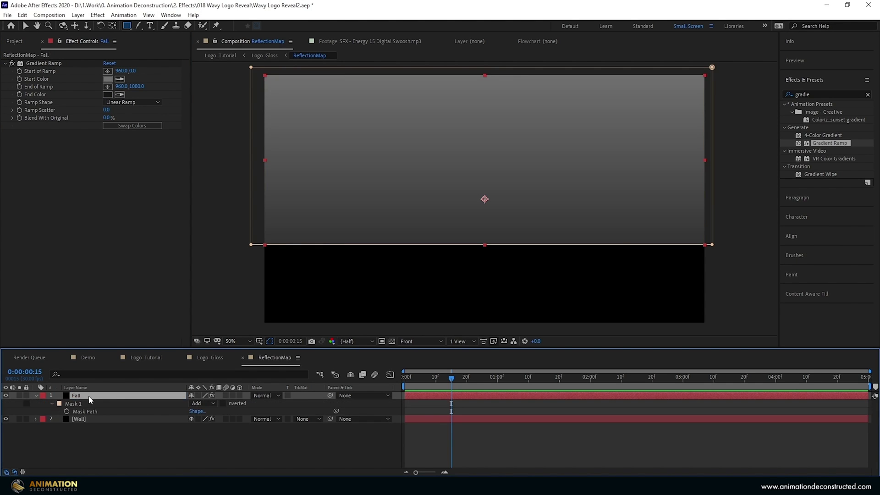
{"action": "left_click", "coordinate": [223, 403]}
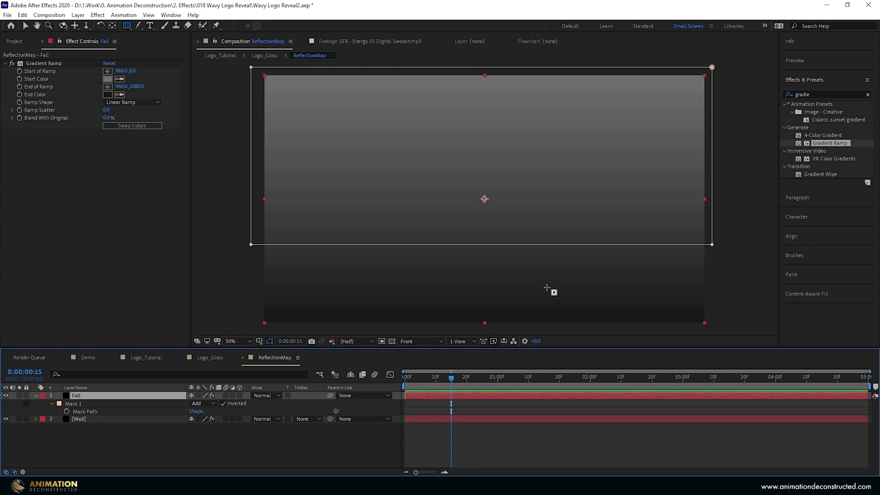
Replace Fall's Gradient Ramp with 4-Color Gradient, moving Point 1 to about 104,1012, Point 2 to about 1294,994 and Point 3 to about 542,810.
{"action": "left_click", "coordinate": [56, 64]}
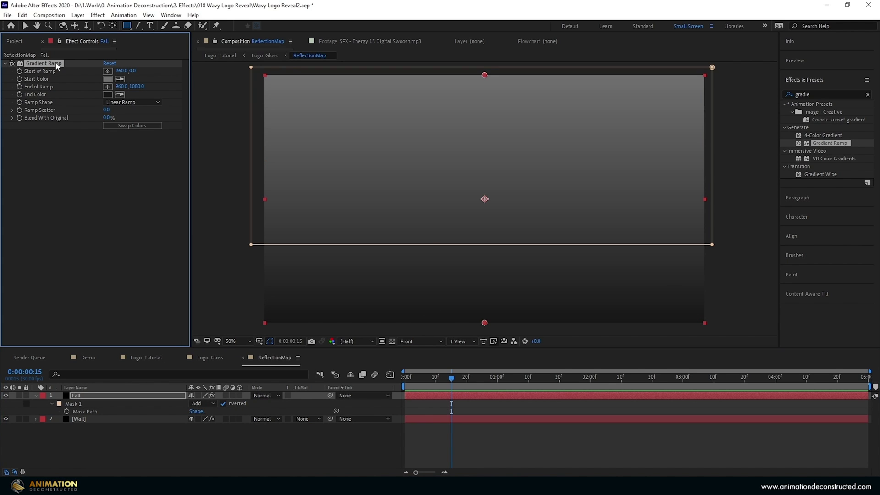
{"action": "key", "text": "Delete"}
{"action": "double_click", "coordinate": [823, 135]}
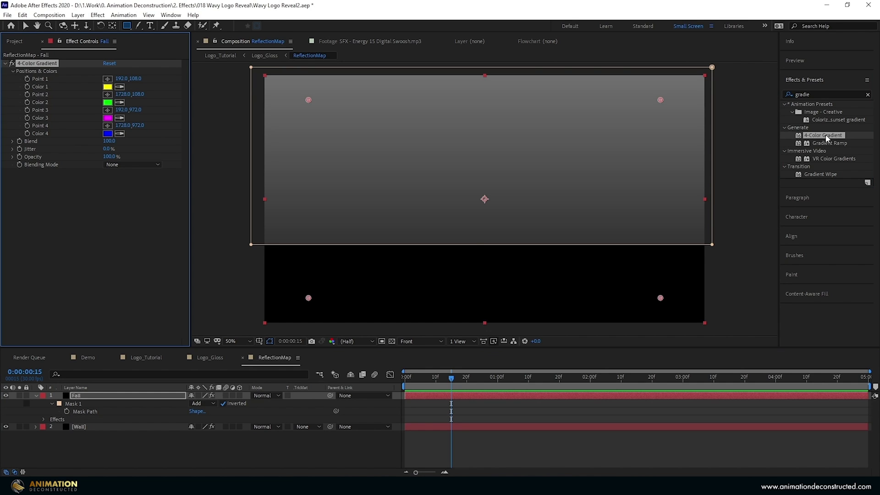
{"action": "left_click_drag", "start_coordinate": [308, 298], "coordinate": [377, 259]}
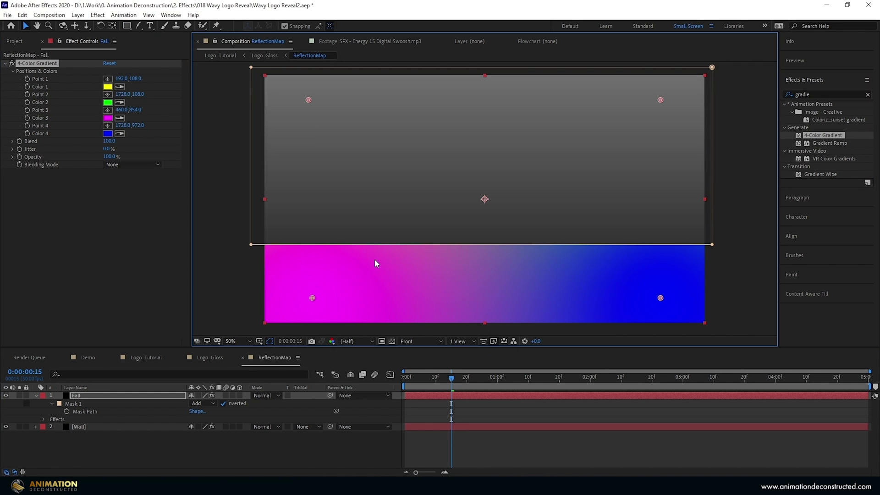
{"action": "left_click_drag", "start_coordinate": [540, 242], "coordinate": [560, 303]}
{"action": "left_click_drag", "start_coordinate": [308, 101], "coordinate": [289, 308]}
Set Color 1 of Fall's 4-Color Gradient to 393939 and Color 2 to 0A0A0A.
{"action": "double_click", "coordinate": [289, 308]}
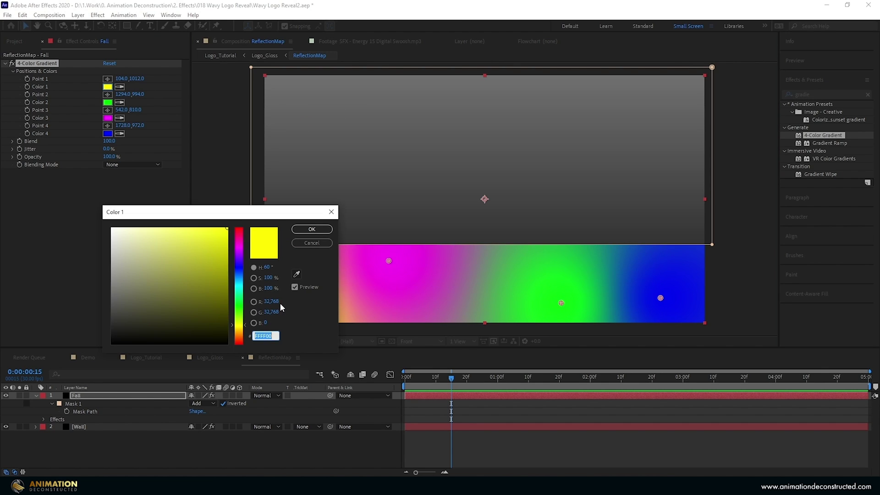
{"action": "type", "text": "393939"}
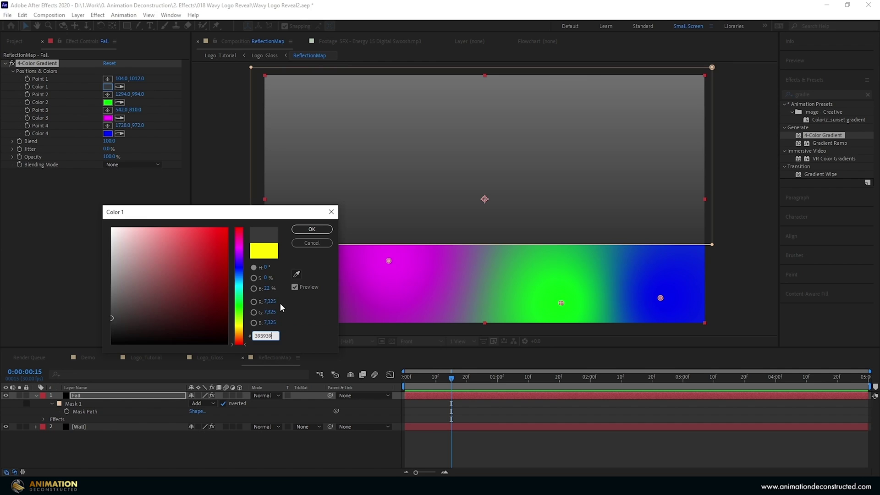
{"action": "key", "text": "Return"}
{"action": "left_click", "coordinate": [107, 102]}
{"action": "type", "text": "0"}
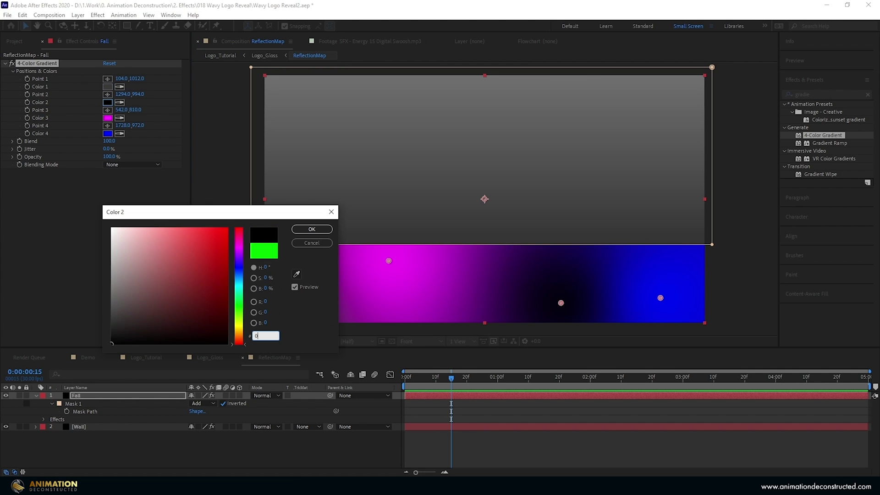
{"action": "type", "text": "A0A0A"}
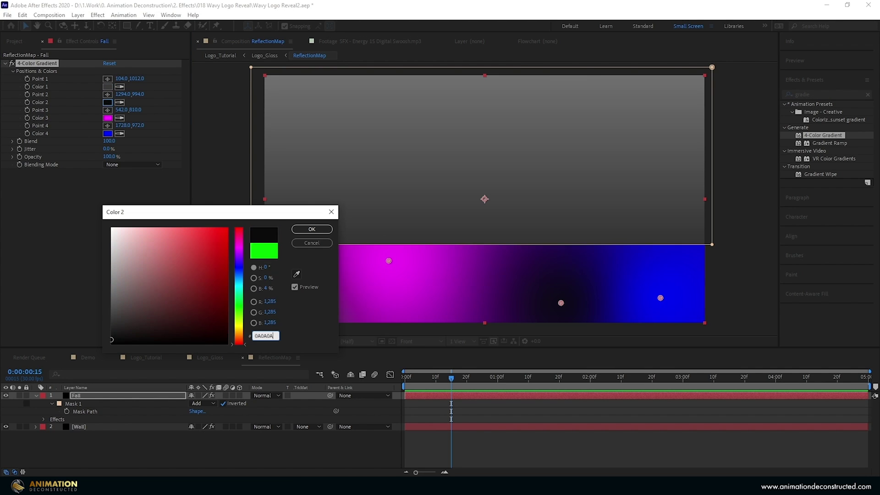
{"action": "key", "text": "Return"}
Set Color 3 of Fall's 4-Color Gradient to 343434 and Color 4 to 181818.
{"action": "left_click", "coordinate": [108, 117]}
{"action": "type", "text": "343434"}
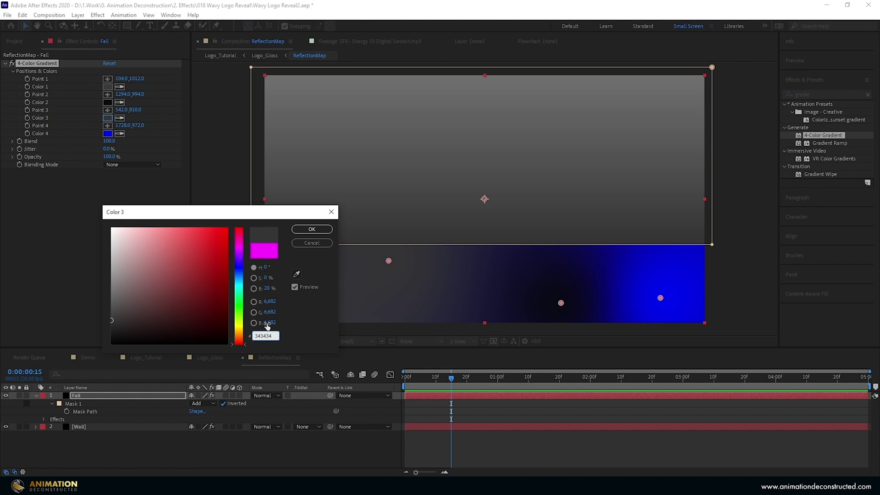
{"action": "key", "text": "Return"}
{"action": "left_click", "coordinate": [108, 133]}
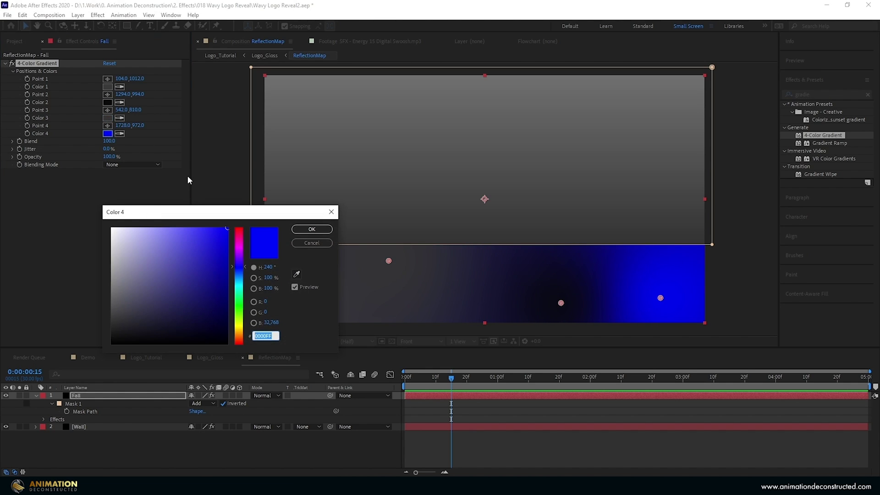
{"action": "type", "text": "181818"}
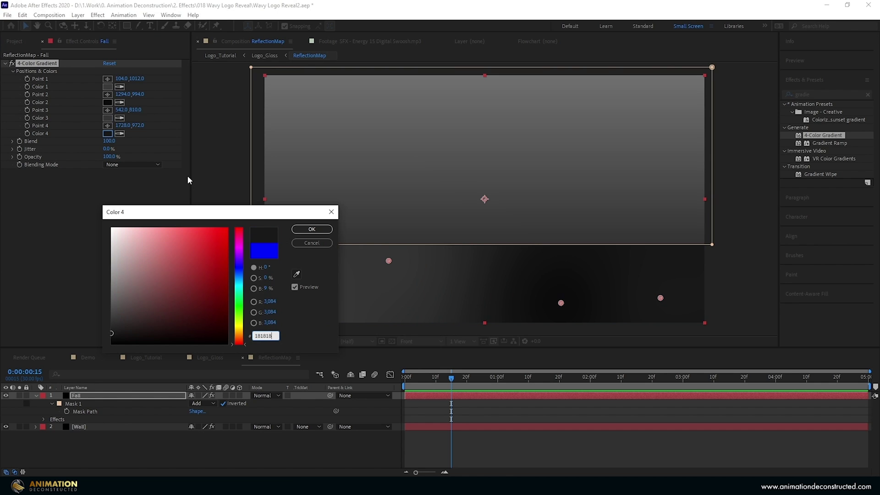
{"action": "key", "text": "Return"}
Move Fall's gradient Point 1 to about 124,834, Point 2 to about 562,998 and Point 3 to about 1176,840.
{"action": "left_click_drag", "start_coordinate": [560, 303], "coordinate": [376, 306]}
{"action": "left_click_drag", "start_coordinate": [389, 260], "coordinate": [534, 268]}
{"action": "left_click_drag", "start_coordinate": [388, 302], "coordinate": [393, 304]}
{"action": "left_click", "coordinate": [561, 248]}
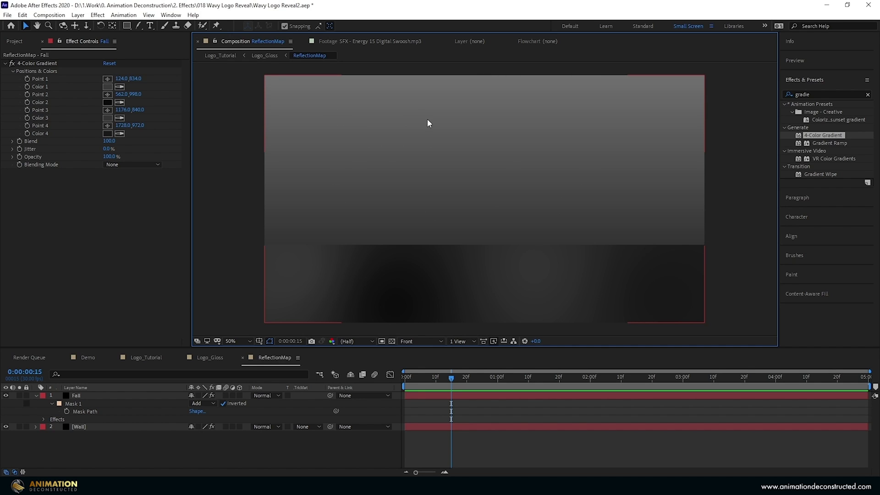
Add a comp-sized black solid above Fall in ReflectionMap and hide it.
{"action": "key", "text": "u"}
{"action": "right_click", "coordinate": [133, 431]}
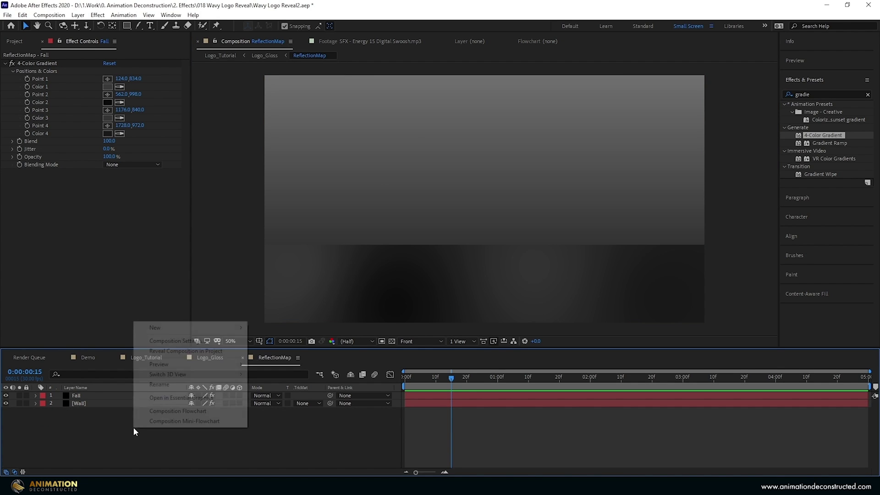
{"action": "mouse_move", "coordinate": [177, 330]}
{"action": "left_click", "coordinate": [269, 327]}
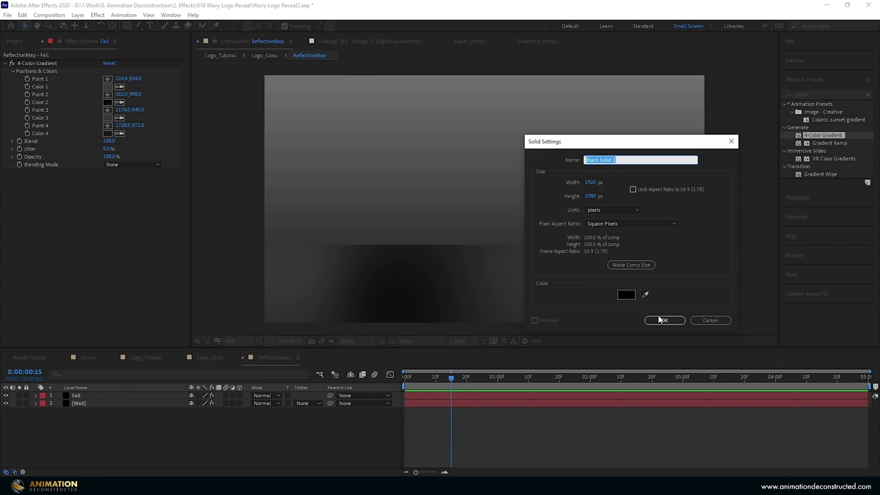
{"action": "left_click", "coordinate": [659, 319]}
{"action": "left_click", "coordinate": [6, 395]}
Draw a closed, rounded Pen mask on the hidden black solid, covering the lower-right part of the frame and extending past its edges.
{"action": "left_click", "coordinate": [140, 25]}
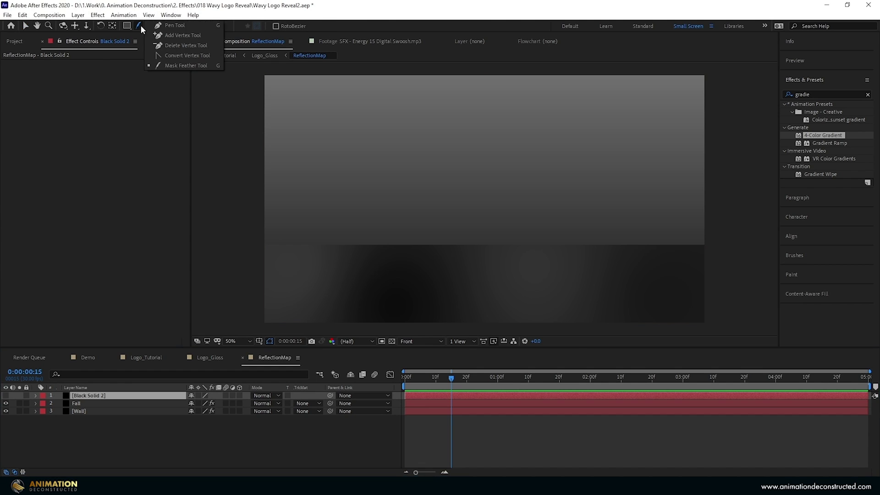
{"action": "left_click", "coordinate": [171, 25]}
{"action": "key", "text": "comma"}
{"action": "key", "text": "comma"}
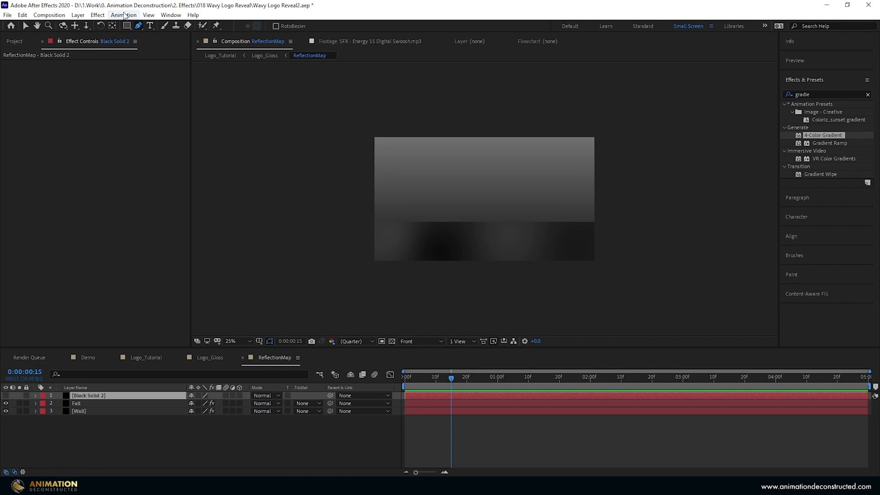
{"action": "left_click", "coordinate": [608, 185]}
{"action": "left_click_drag", "start_coordinate": [540, 165], "coordinate": [462, 197]}
{"action": "left_click", "coordinate": [457, 224]}
{"action": "left_click", "coordinate": [486, 270]}
{"action": "left_click_drag", "start_coordinate": [598, 271], "coordinate": [608, 263]}
{"action": "left_click", "coordinate": [608, 186]}
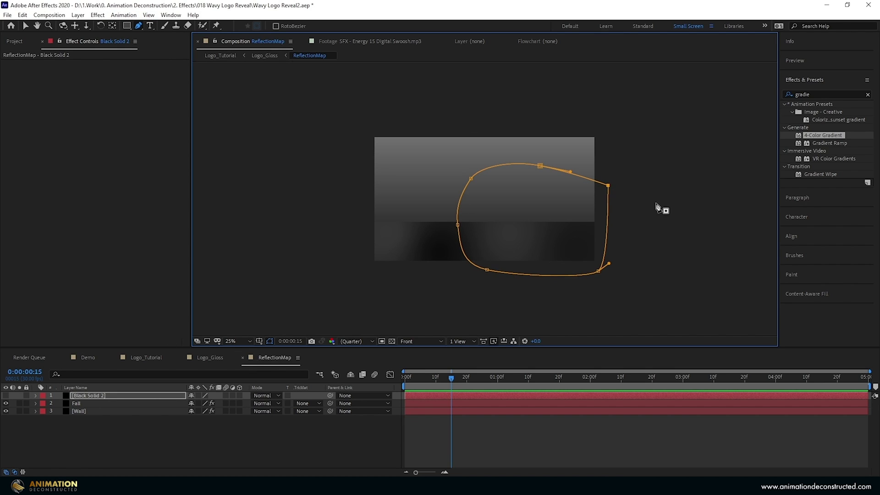
Show the masked black solid and feather its mask by 58 pixels.
{"action": "left_click", "coordinate": [108, 395]}
{"action": "key", "text": "m"}
{"action": "key", "text": "m"}
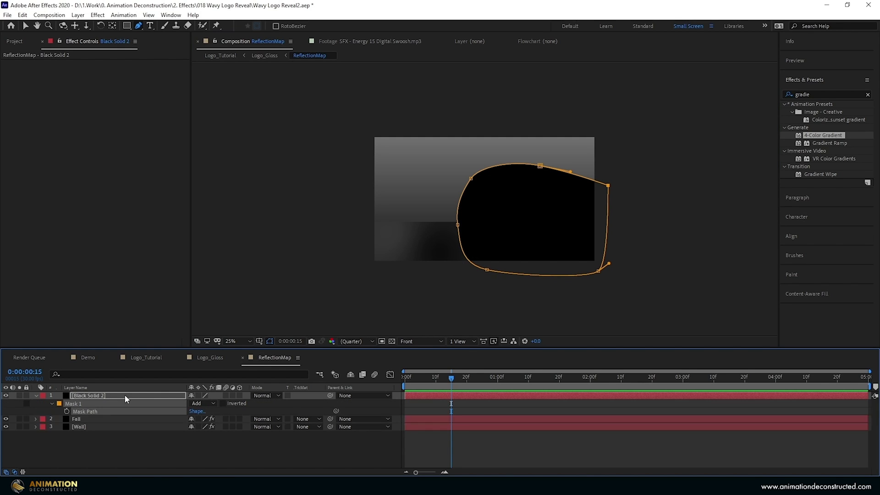
{"action": "left_click_drag", "start_coordinate": [202, 419], "coordinate": [216, 419]}
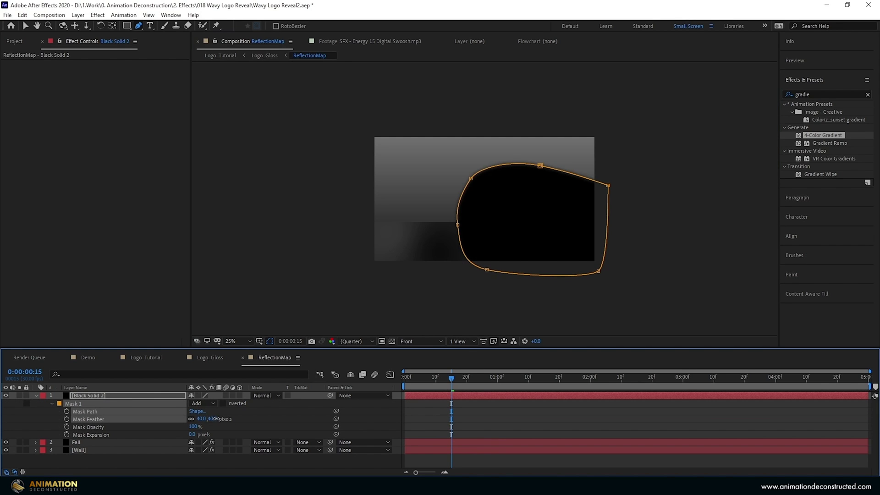
{"action": "key", "text": "v"}
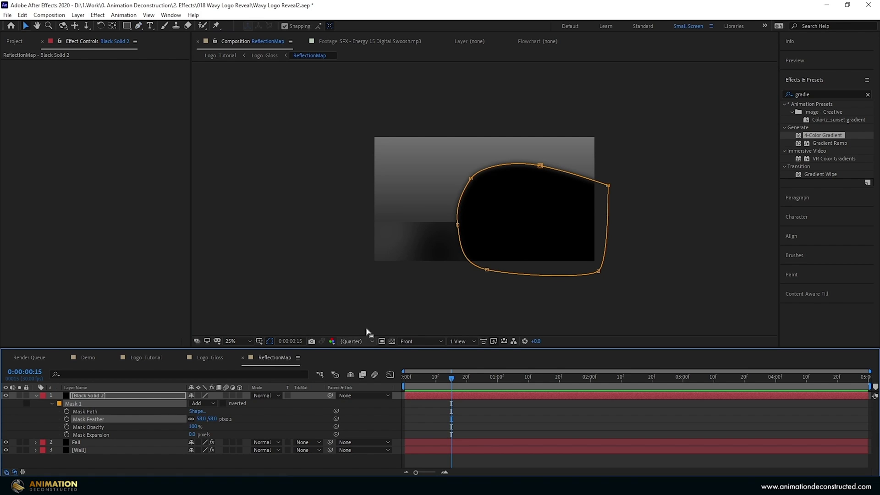
{"action": "left_click", "coordinate": [420, 158]}
{"action": "key", "text": "period"}
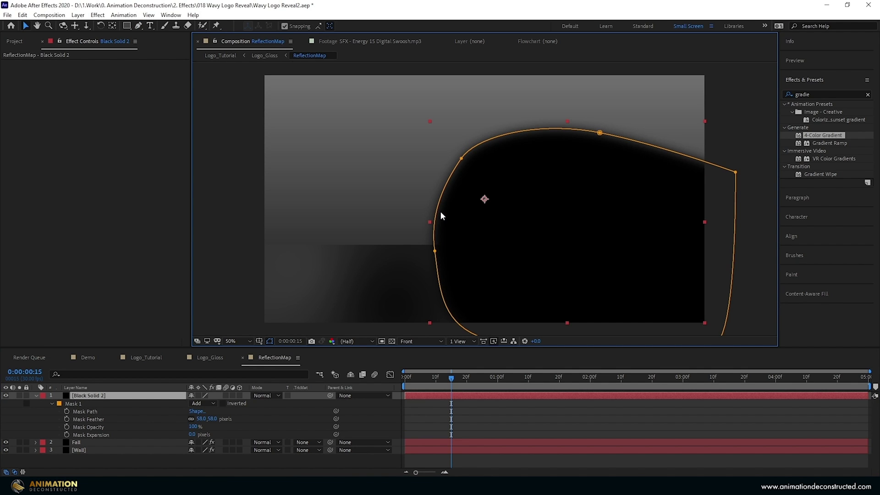
Add a white (FFFFFF) solid on top of the ReflectionMap layers.
{"action": "left_click", "coordinate": [77, 15]}
{"action": "left_click", "coordinate": [107, 32]}
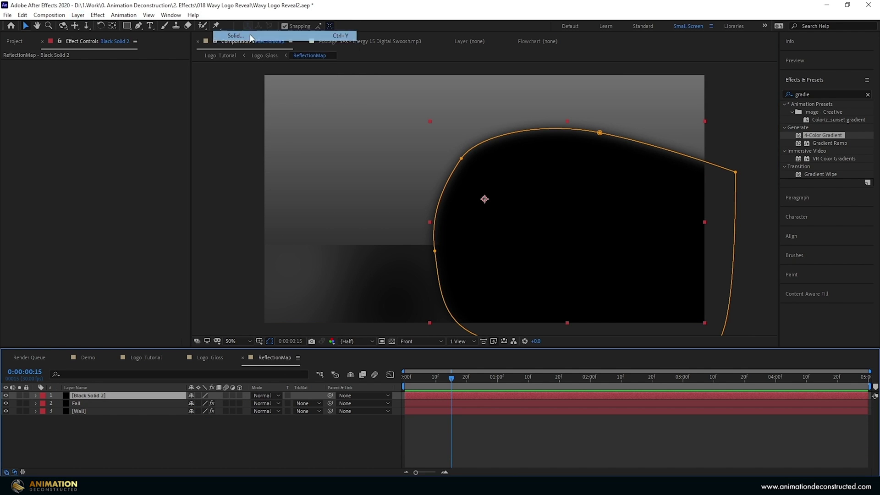
{"action": "left_click", "coordinate": [626, 295]}
{"action": "type", "text": "ffffff"}
{"action": "key", "text": "Return"}
{"action": "key", "text": "Return"}
Draw a small rounded-rectangle Pen mask on the white solid in the upper-left of the frame and raise its upper-right point.
{"action": "left_click", "coordinate": [138, 26]}
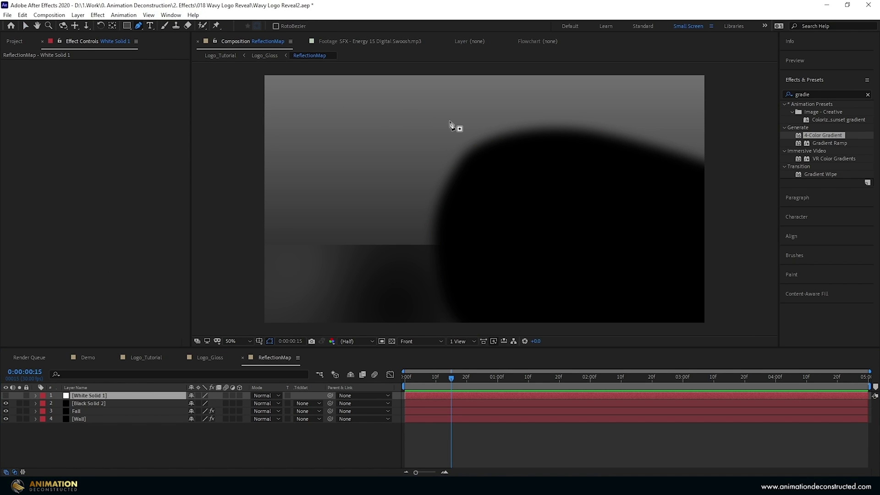
{"action": "left_click", "coordinate": [358, 124]}
{"action": "left_click_drag", "start_coordinate": [408, 124], "coordinate": [421, 164]}
{"action": "left_click_drag", "start_coordinate": [415, 203], "coordinate": [345, 179]}
{"action": "left_click_drag", "start_coordinate": [344, 147], "coordinate": [357, 110]}
{"action": "left_click", "coordinate": [358, 125]}
{"action": "key", "text": "v"}
{"action": "left_click_drag", "start_coordinate": [408, 123], "coordinate": [407, 108]}
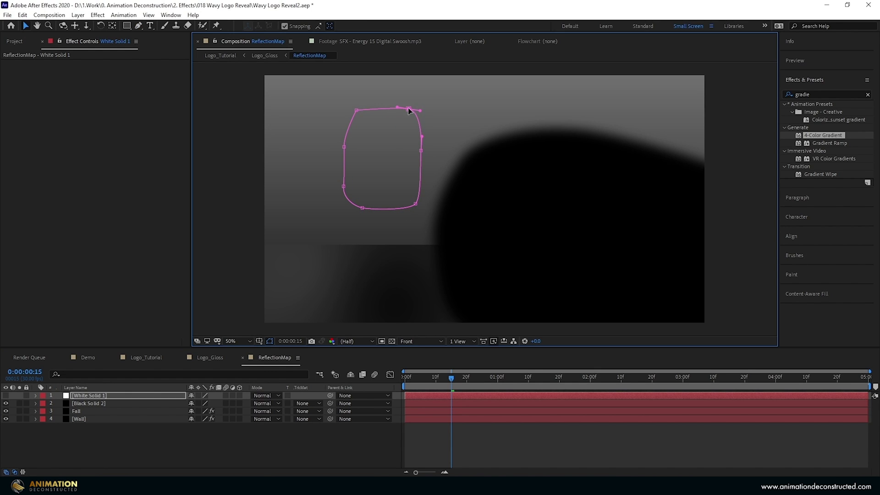
Show the white solid and feather its mask by 33 pixels.
{"action": "left_click", "coordinate": [5, 395]}
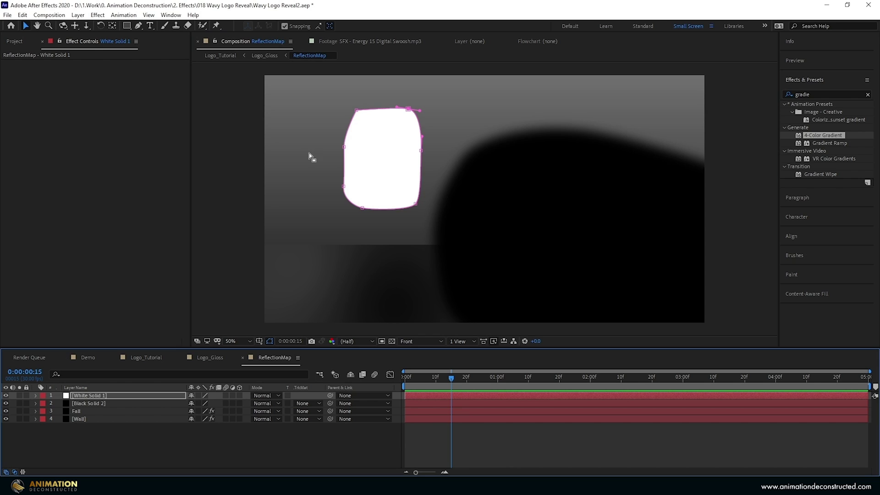
{"action": "left_click", "coordinate": [146, 434]}
{"action": "left_click", "coordinate": [92, 395]}
{"action": "key", "text": "m"}
{"action": "key", "text": "m"}
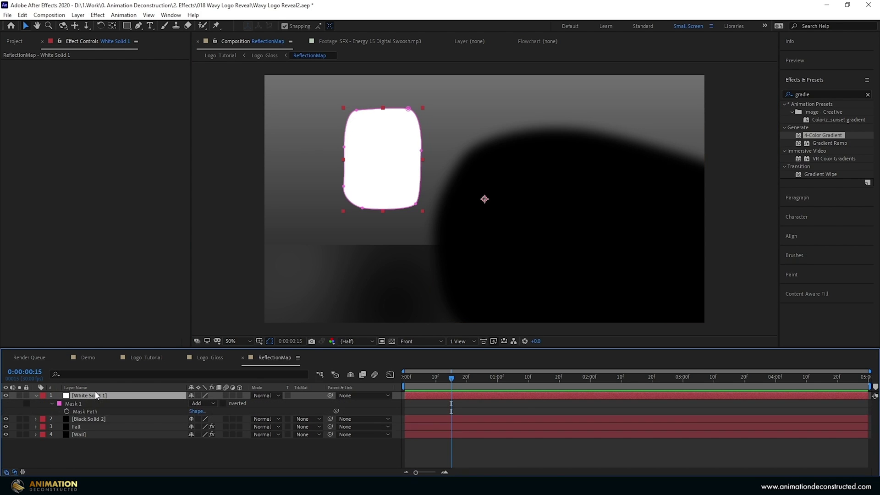
{"action": "left_click", "coordinate": [209, 418]}
{"action": "left_click_drag", "start_coordinate": [209, 419], "coordinate": [214, 419]}
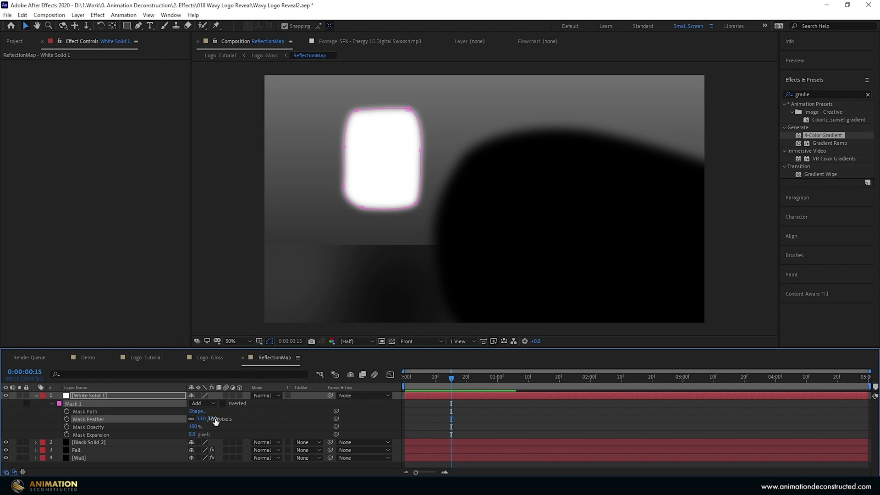
{"action": "left_click", "coordinate": [232, 159]}
{"action": "key", "text": "comma"}
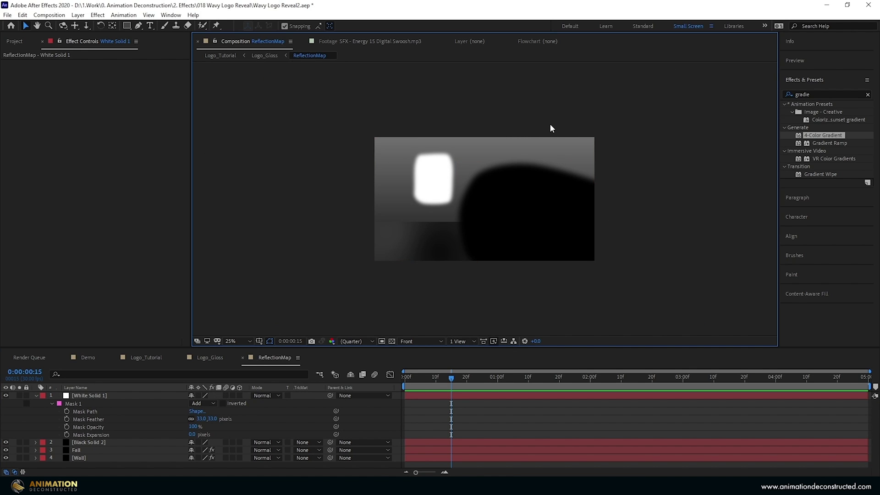
Collapse the white solid's properties and add a black (000000) solid on top of the stack.
{"action": "left_click", "coordinate": [36, 395]}
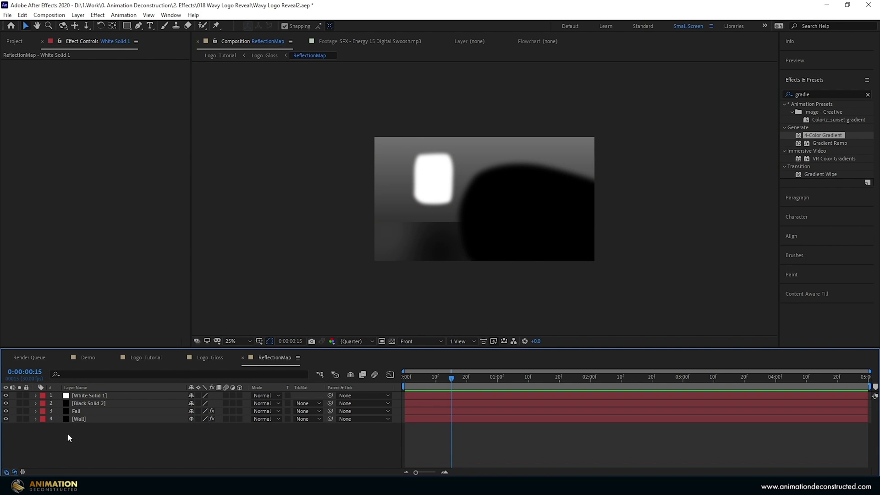
{"action": "right_click", "coordinate": [66, 432]}
{"action": "left_click", "coordinate": [202, 345]}
{"action": "left_click", "coordinate": [624, 295]}
{"action": "type", "text": "000000"}
{"action": "left_click", "coordinate": [314, 228]}
{"action": "key", "text": "Return"}
Draw a large rounded Pen mask on the top black solid, inset from the frame's sides and extending past its top and bottom.
{"action": "left_click", "coordinate": [139, 26]}
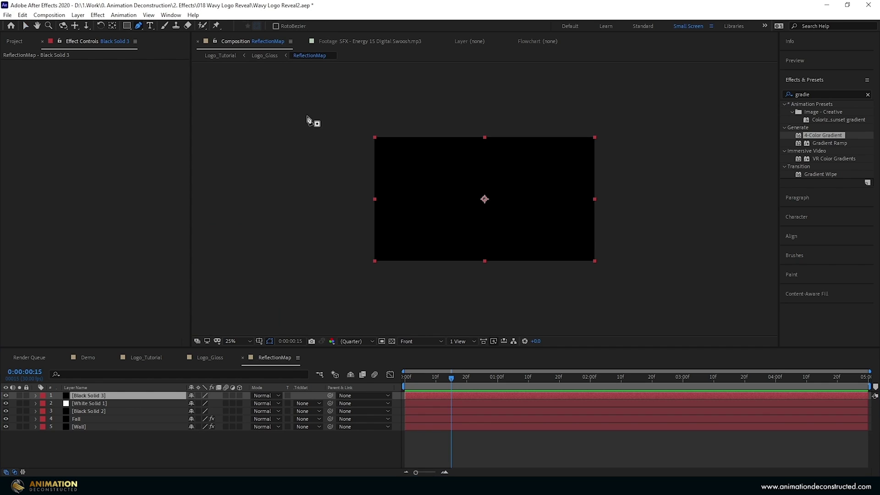
{"action": "left_click", "coordinate": [412, 123]}
{"action": "left_click_drag", "start_coordinate": [392, 181], "coordinate": [393, 196]}
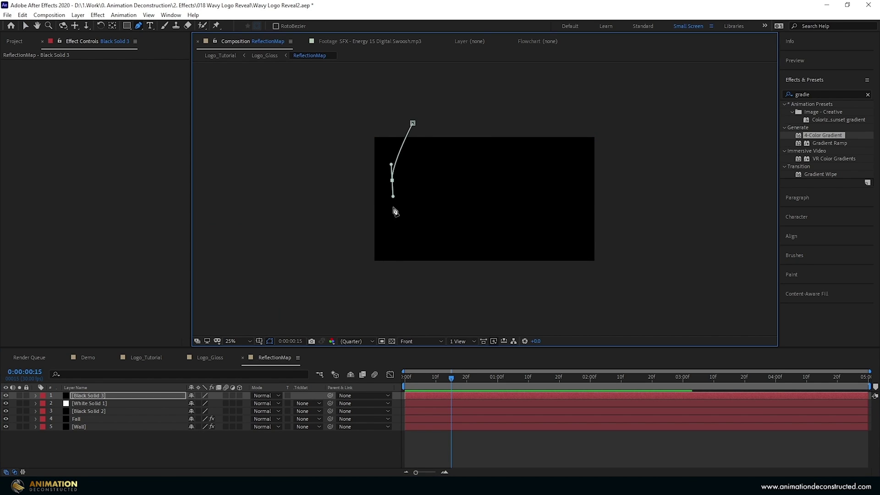
{"action": "left_click_drag", "start_coordinate": [397, 266], "coordinate": [400, 275]}
{"action": "left_click_drag", "start_coordinate": [571, 273], "coordinate": [578, 211]}
{"action": "left_click_drag", "start_coordinate": [569, 125], "coordinate": [531, 113]}
{"action": "left_click_drag", "start_coordinate": [467, 101], "coordinate": [451, 105]}
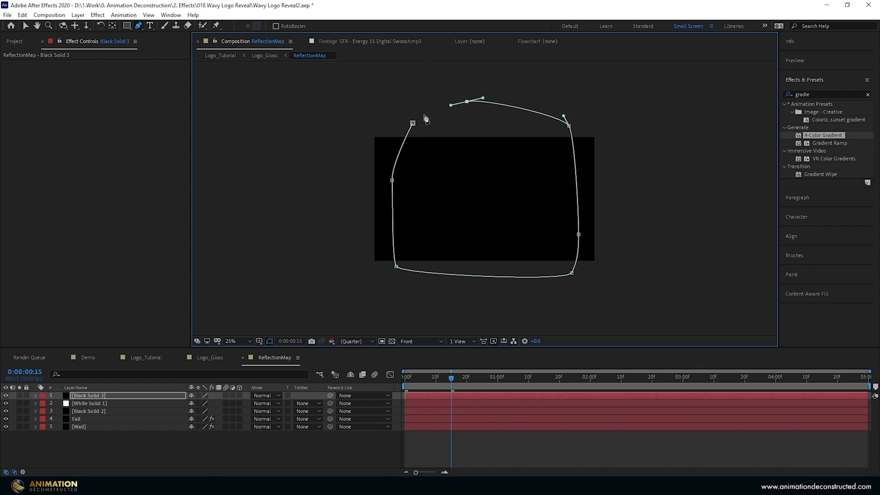
{"action": "left_click", "coordinate": [412, 122]}
Invert the top black solid's mask and feather it to softly darken the frame's sides.
{"action": "key", "text": "m"}
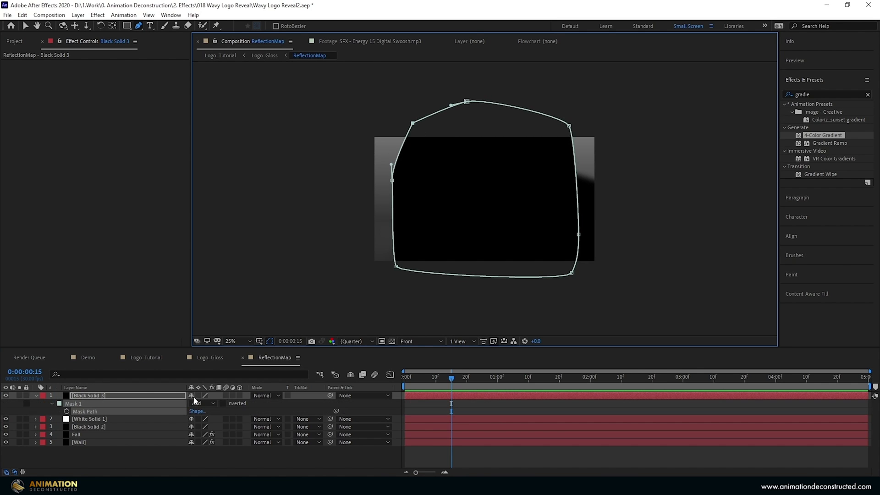
{"action": "left_click", "coordinate": [223, 403]}
{"action": "key", "text": "m"}
{"action": "key", "text": "m"}
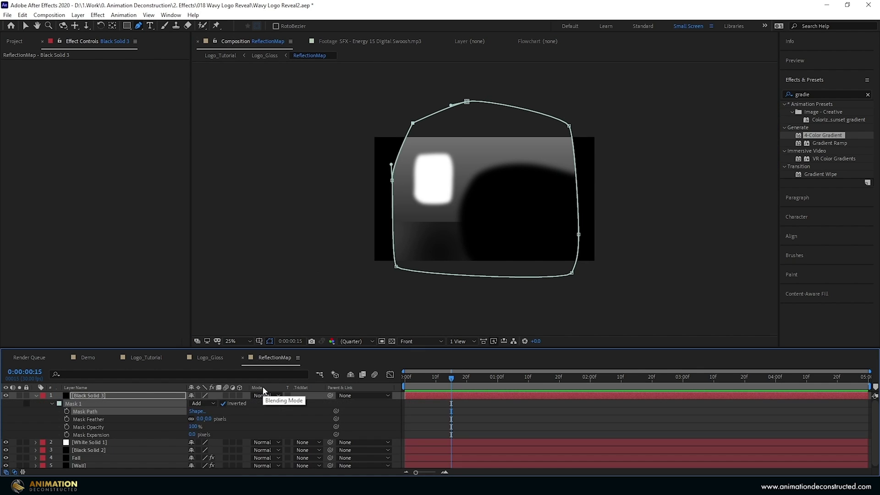
{"action": "left_click_drag", "start_coordinate": [207, 422], "coordinate": [229, 422]}
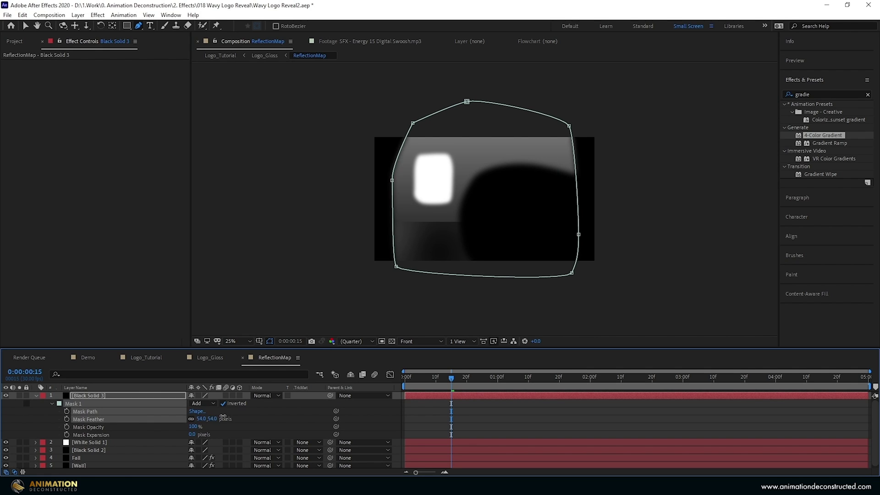
Close ReflectionMap to return to Logo_Gloss and set the ReflectionMap layer's blending mode to Add.
{"action": "left_click", "coordinate": [242, 357]}
{"action": "left_click", "coordinate": [233, 433]}
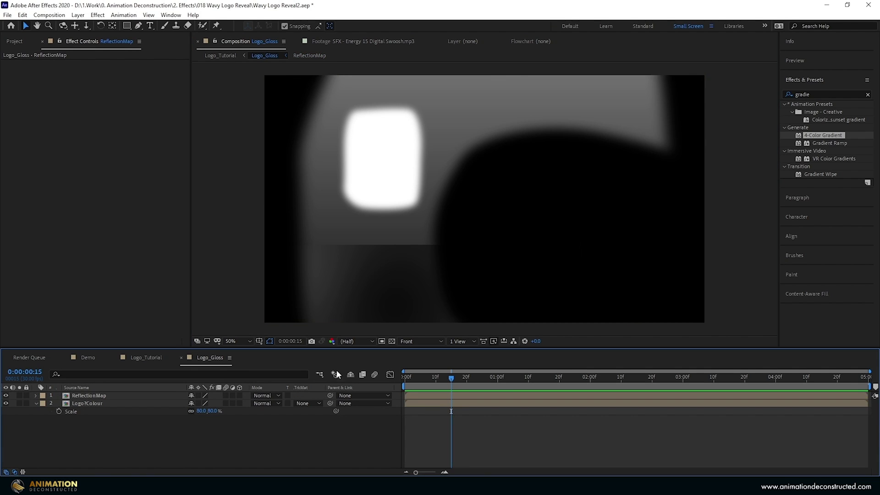
{"action": "left_click", "coordinate": [81, 397]}
{"action": "left_click", "coordinate": [263, 395]}
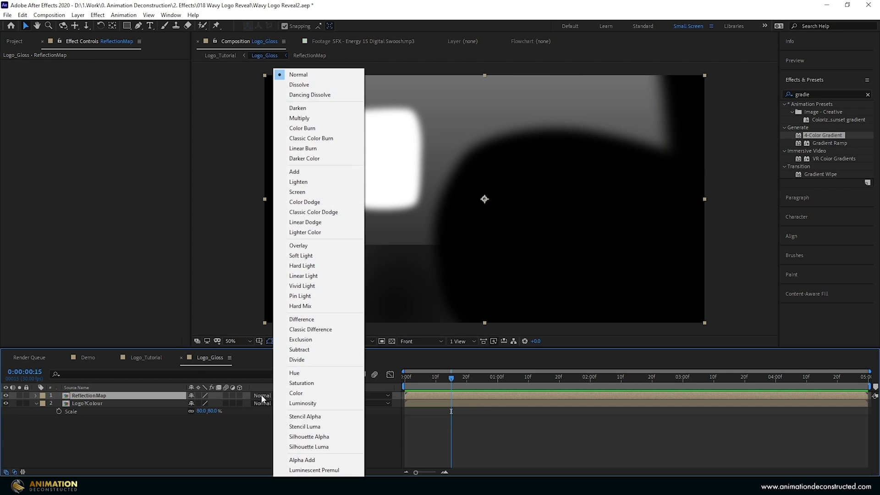
{"action": "left_click", "coordinate": [321, 172]}
{"action": "scroll", "coordinate": [668, 298], "scroll_direction": "down", "scroll_amount": 2}
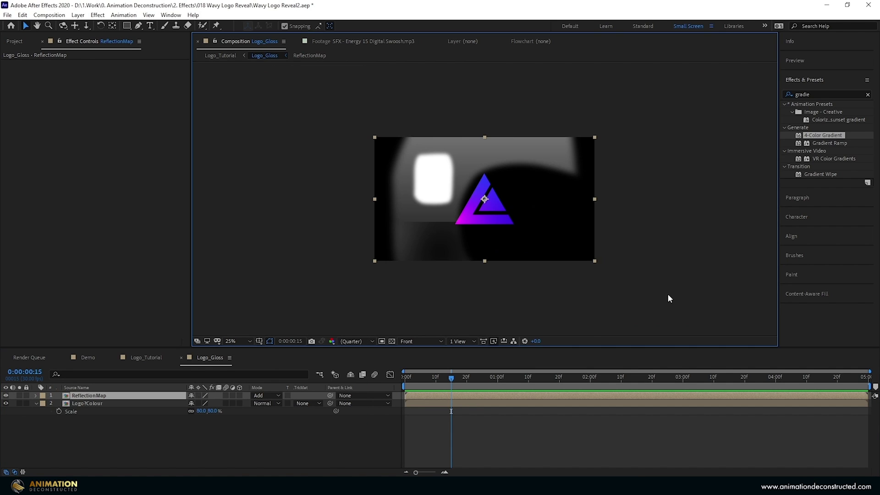
Turn the Logo?Colour layer in Logo_Gloss into a guide layer.
{"action": "left_click", "coordinate": [91, 404]}
{"action": "right_click", "coordinate": [92, 407]}
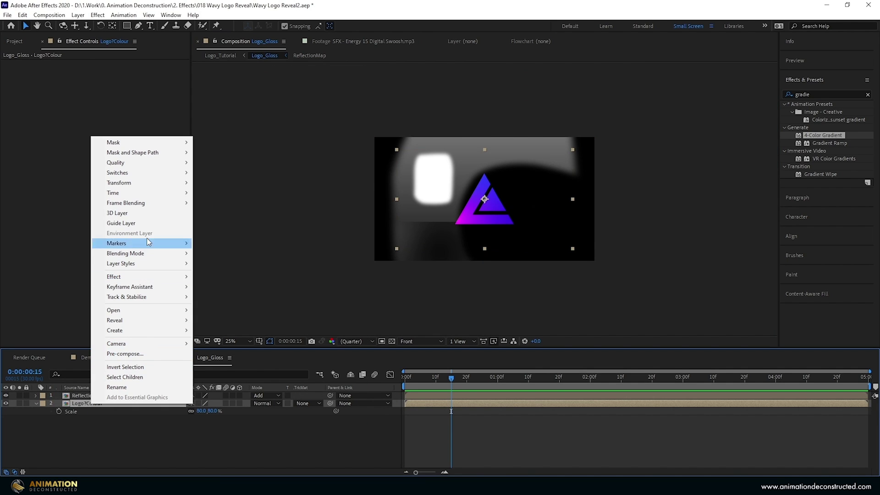
{"action": "left_click", "coordinate": [148, 224]}
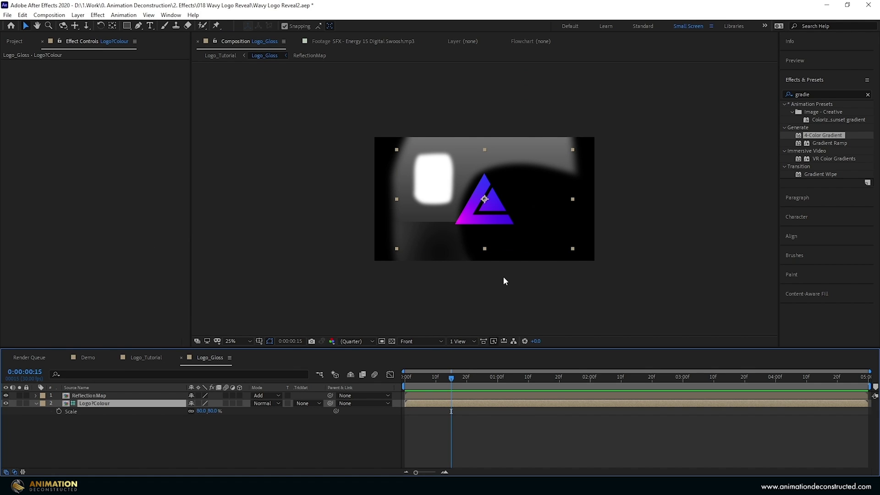
Stretch the ReflectionMap layer vertically beyond the frame and keyframe its Position at 692, 108, up and left of the logo, at the start.
{"action": "left_click", "coordinate": [429, 139]}
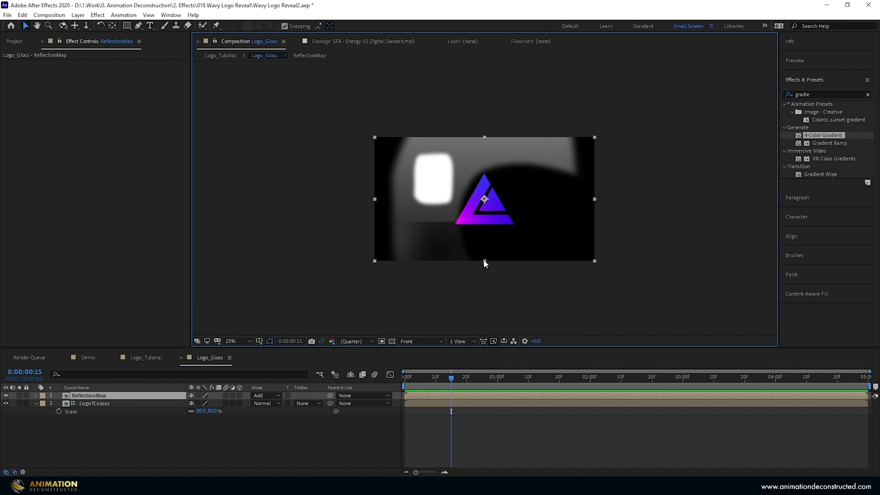
{"action": "left_click_drag", "start_coordinate": [484, 260], "coordinate": [486, 280]}
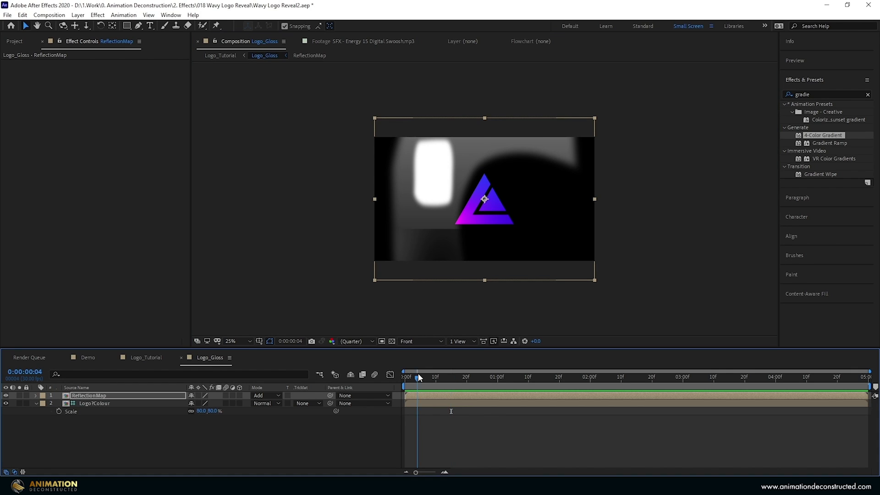
{"action": "key", "text": "Home"}
{"action": "left_click_drag", "start_coordinate": [575, 224], "coordinate": [545, 181]}
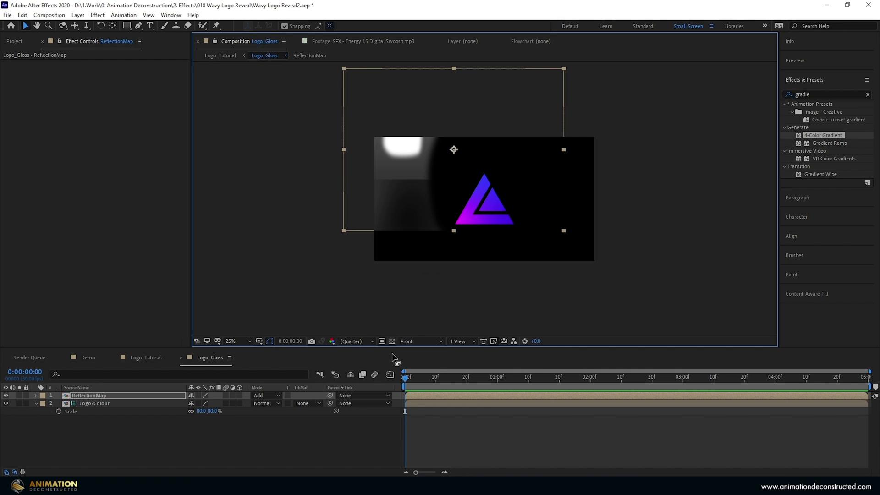
{"action": "key", "text": "p"}
{"action": "left_click", "coordinate": [58, 404]}
At 0:00:02:00, move ReflectionMap diagonally down and right past the logo to about 2068, 1156 as its second Position keyframe.
{"action": "left_click", "coordinate": [582, 377]}
{"action": "left_click_drag", "start_coordinate": [584, 378], "coordinate": [590, 378]}
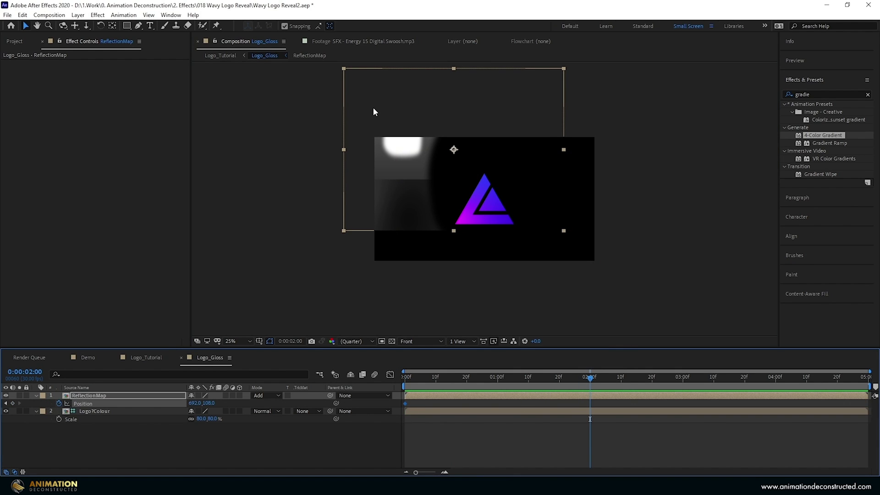
{"action": "left_click_drag", "start_coordinate": [375, 107], "coordinate": [536, 223]}
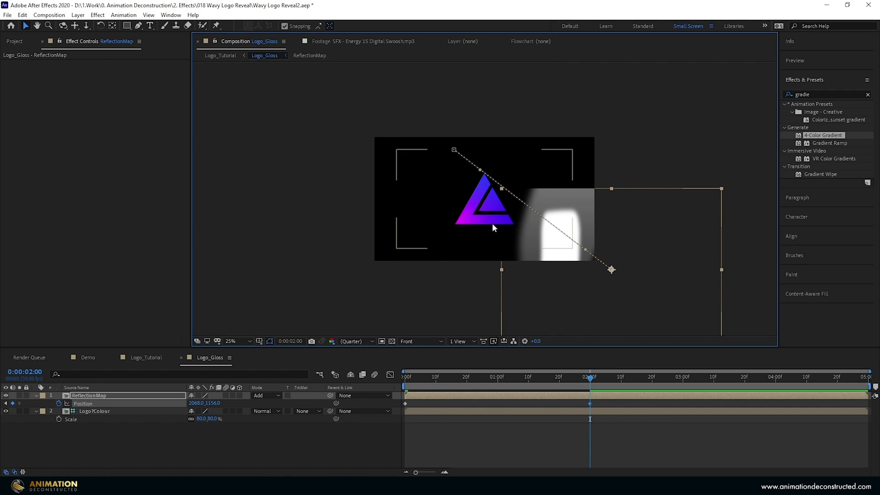
Return to Logo_Tutorial, set the Logo_Gloss layer's blending mode to Add and turn off its solo.
{"action": "left_click", "coordinate": [189, 360]}
{"action": "left_click", "coordinate": [182, 358]}
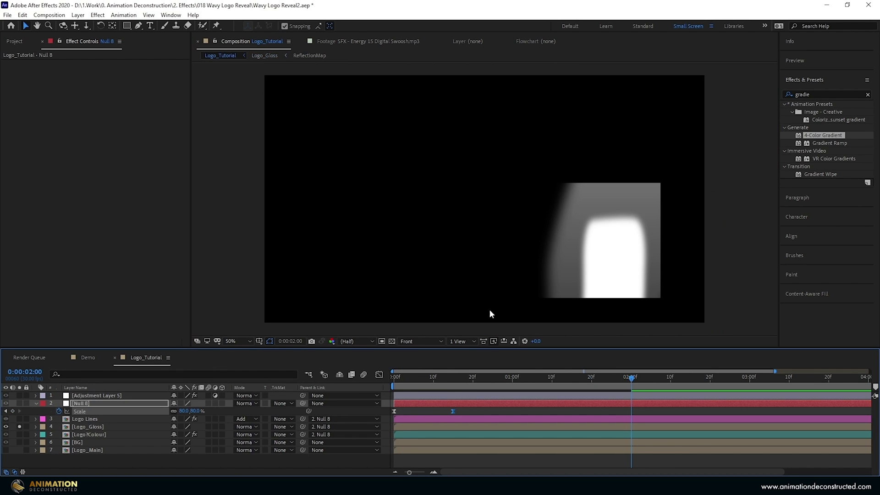
{"action": "key", "text": "space"}
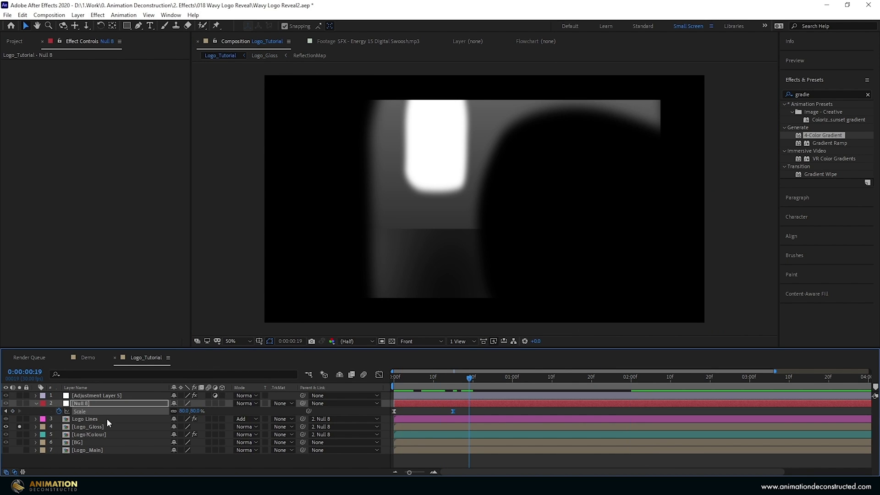
{"action": "left_click", "coordinate": [97, 427]}
{"action": "left_click", "coordinate": [246, 427]}
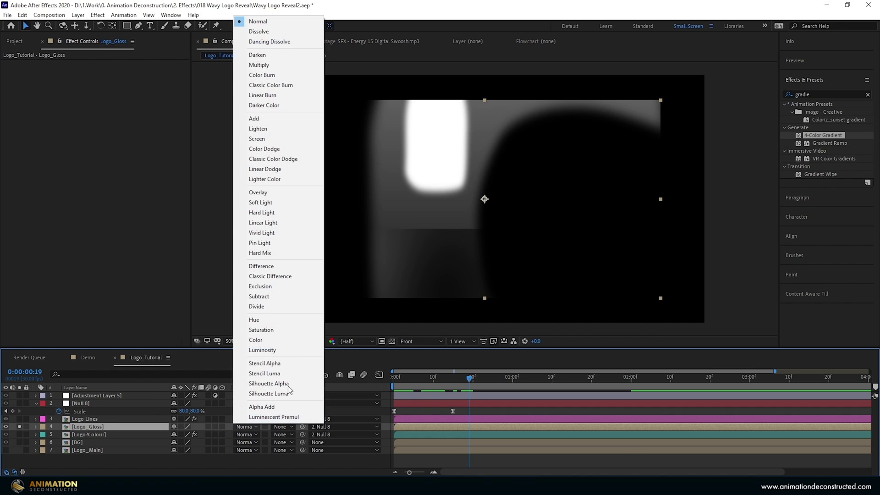
{"action": "left_click", "coordinate": [275, 119]}
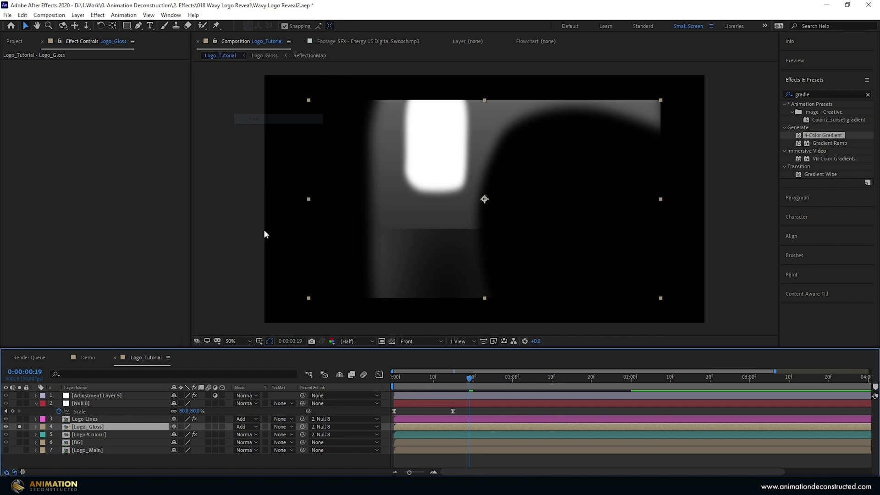
{"action": "left_click", "coordinate": [19, 426]}
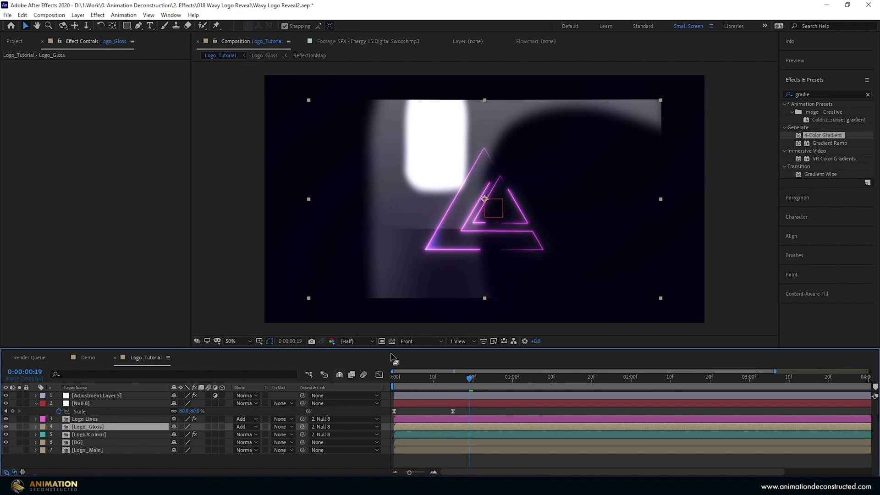
Duplicate the Logo?Colour layer, place the copy above Logo_Gloss and use it as the Logo_Gloss layer's alpha matte.
{"action": "left_click", "coordinate": [94, 432]}
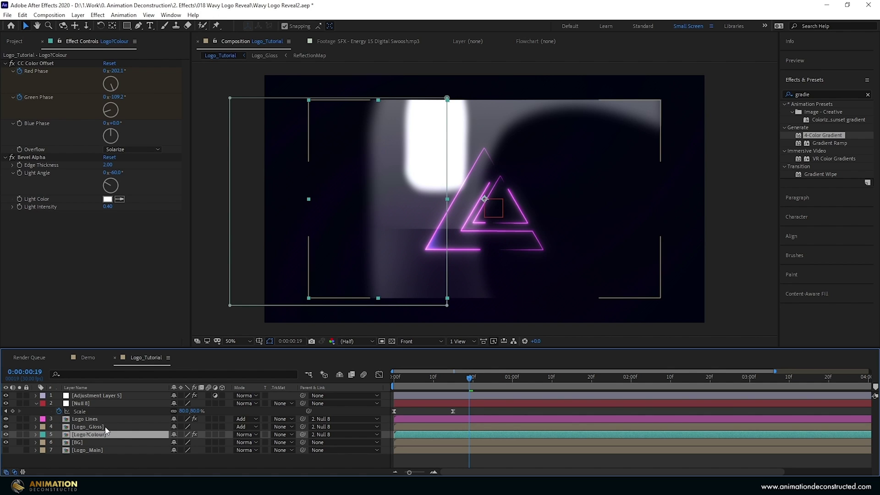
{"action": "key", "text": "ctrl+d"}
{"action": "left_click_drag", "start_coordinate": [105, 430], "coordinate": [81, 436]}
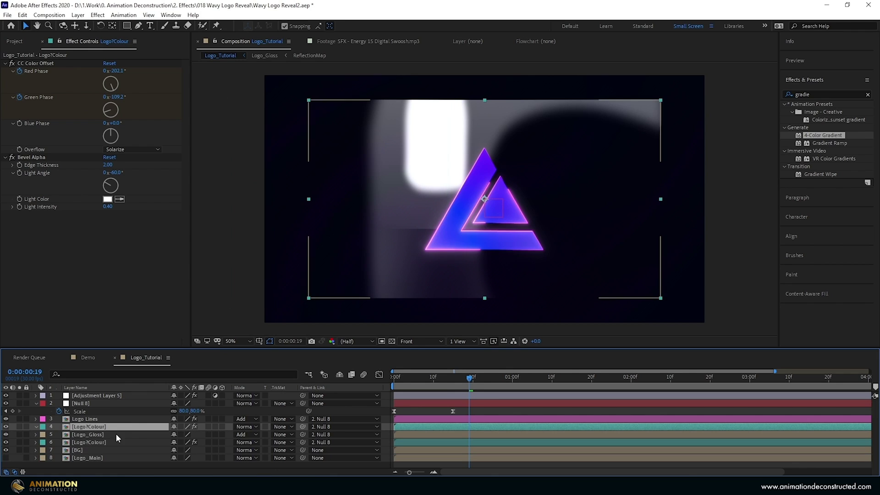
{"action": "left_click", "coordinate": [96, 435]}
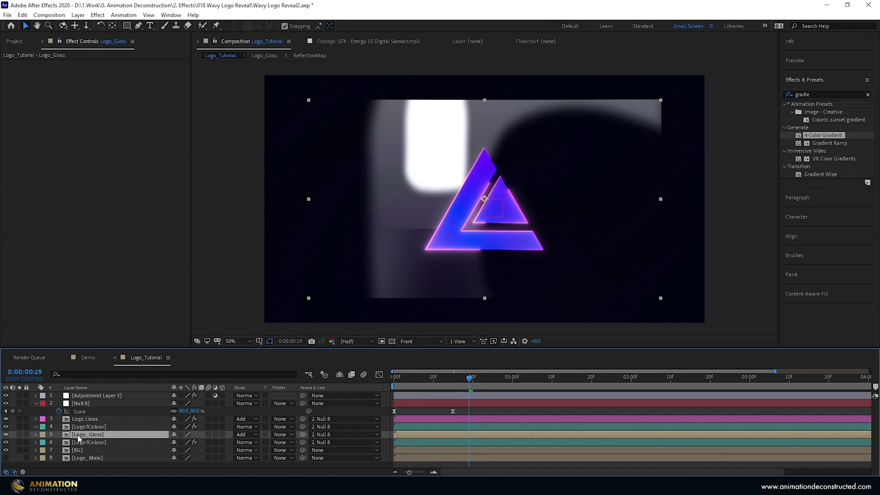
{"action": "left_click", "coordinate": [282, 437]}
{"action": "left_click", "coordinate": [316, 393]}
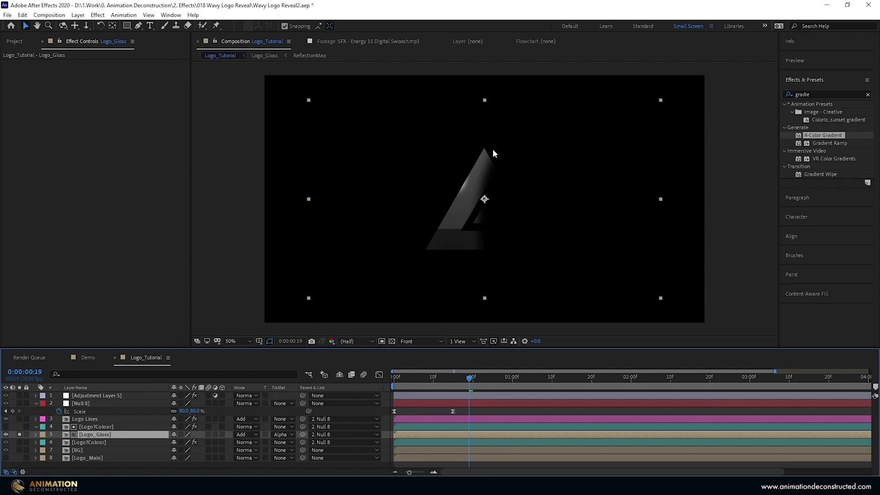
Check the matted Logo_Gloss reflection on its own around frame 24, then against the full composition.
{"action": "left_click", "coordinate": [19, 434]}
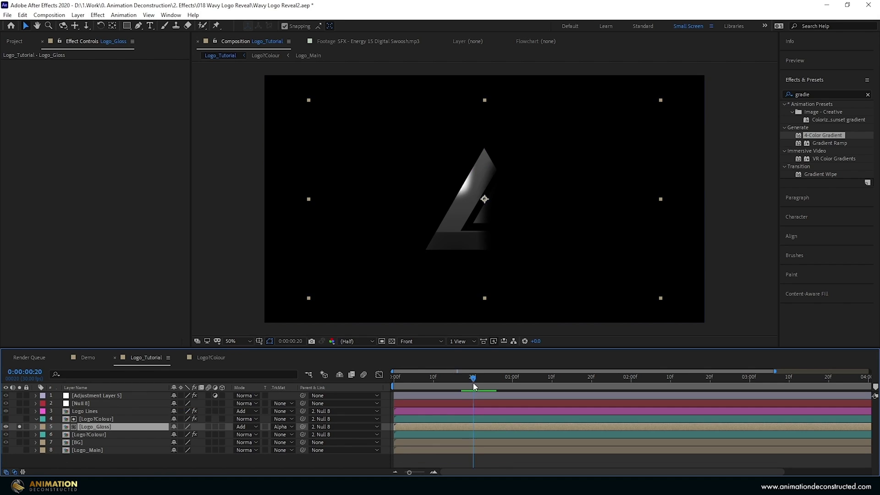
{"action": "left_click_drag", "start_coordinate": [470, 379], "coordinate": [489, 385]}
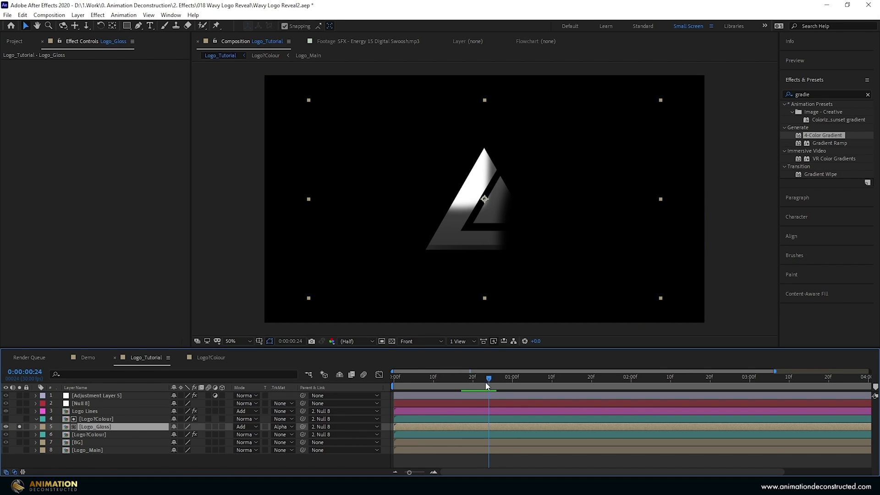
{"action": "left_click", "coordinate": [20, 426]}
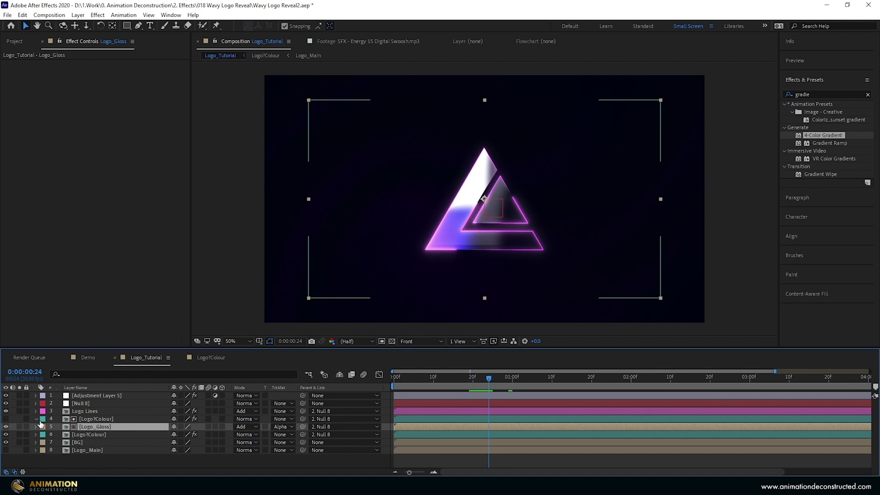
Delete the CC Color Offset and Bevel Alpha effects from the Logo?Colour matte layer.
{"action": "left_click", "coordinate": [96, 420]}
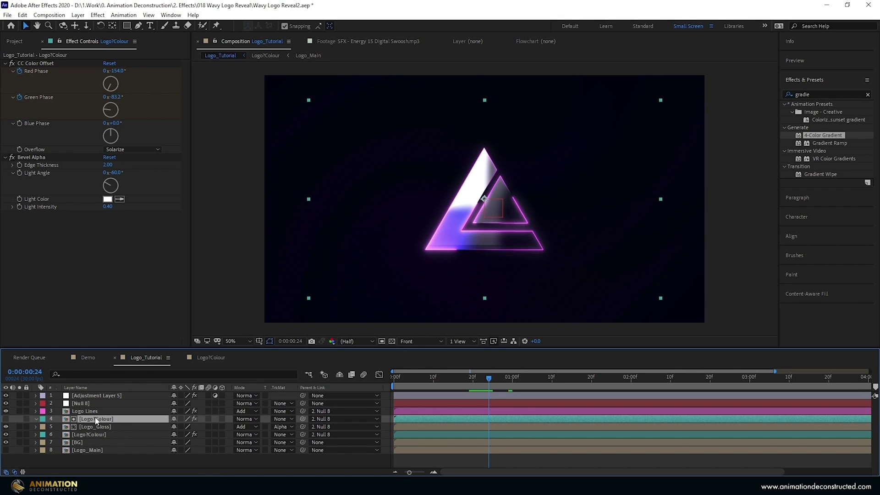
{"action": "left_click", "coordinate": [36, 64]}
{"action": "left_click", "coordinate": [32, 157], "text": "shift"}
{"action": "key", "text": "Delete"}
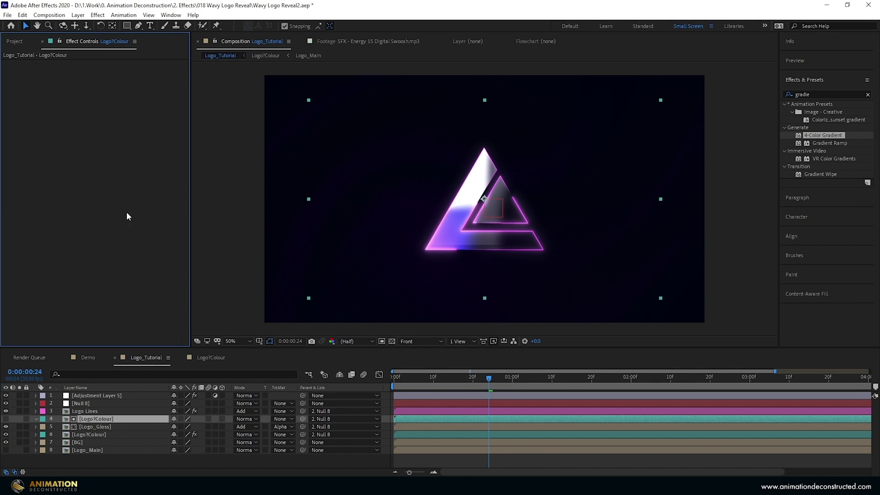
Duplicate the Logo?Colour matte layer, pre-compose the copy as LogoBump with attributes left in Logo_Tutorial, and open it.
{"action": "left_click", "coordinate": [106, 418]}
{"action": "key", "text": "ctrl+d"}
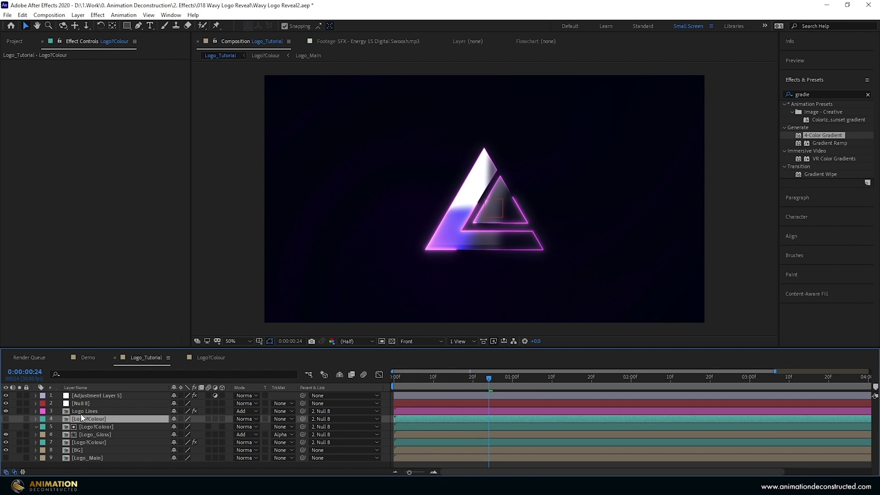
{"action": "key", "text": "ctrl+shift+c"}
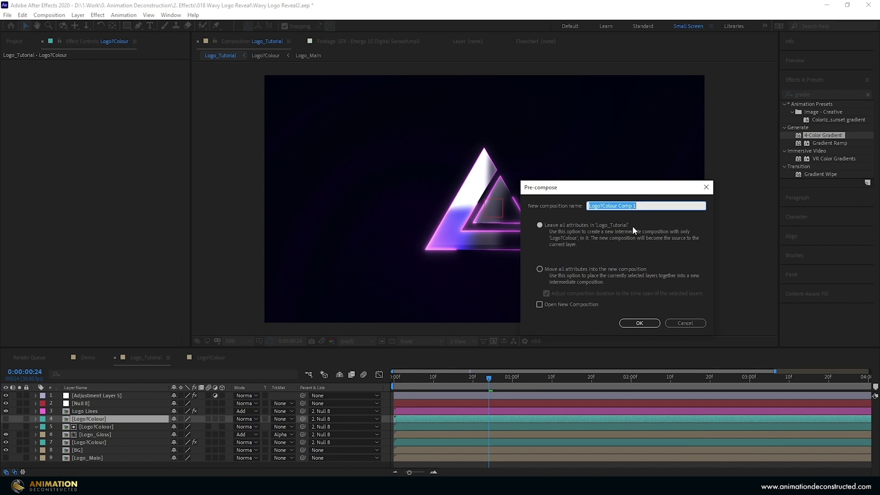
{"action": "type", "text": "LogoBump"}
{"action": "left_click", "coordinate": [640, 323]}
{"action": "double_click", "coordinate": [90, 419]}
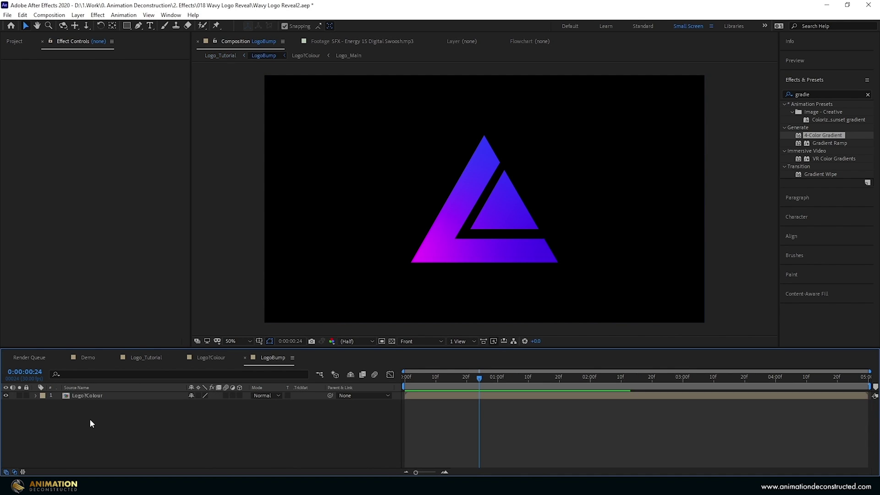
Add a Color Overlay layer style to Logo?Colour in LogoBump and set its color to white.
{"action": "left_click", "coordinate": [125, 396]}
{"action": "left_click", "coordinate": [78, 14]}
{"action": "mouse_move", "coordinate": [136, 246]}
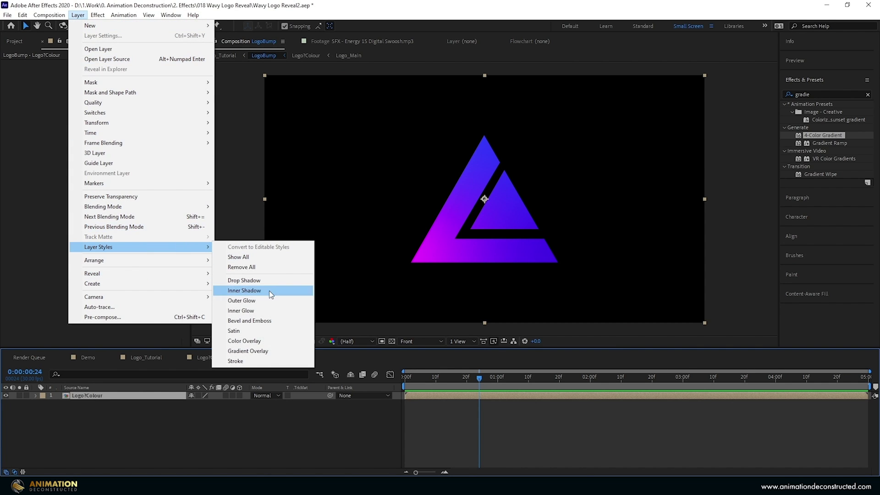
{"action": "left_click", "coordinate": [271, 341]}
{"action": "left_click", "coordinate": [51, 427]}
{"action": "left_click", "coordinate": [193, 442]}
{"action": "left_click", "coordinate": [167, 290]}
Add a Stroke layer style to Logo?Colour, show the transparency grid and set the stroke color to black (000000).
{"action": "left_click", "coordinate": [78, 15]}
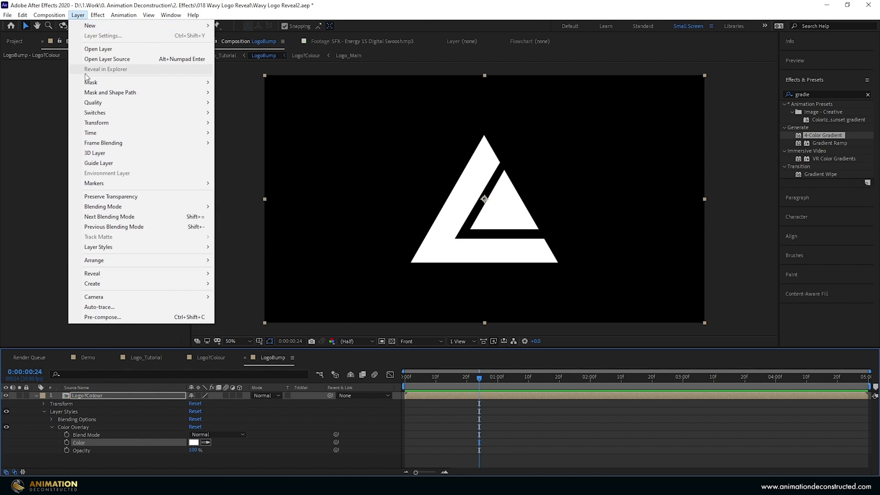
{"action": "mouse_move", "coordinate": [110, 248]}
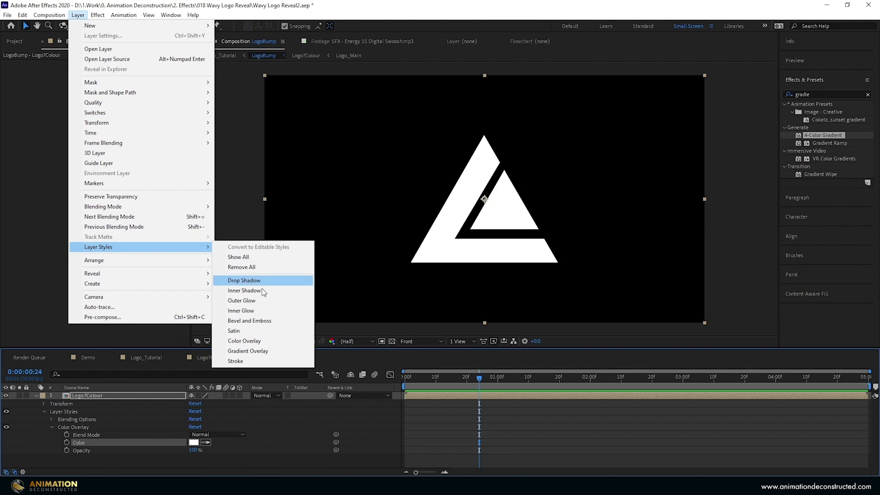
{"action": "left_click", "coordinate": [259, 361]}
{"action": "left_click", "coordinate": [392, 340]}
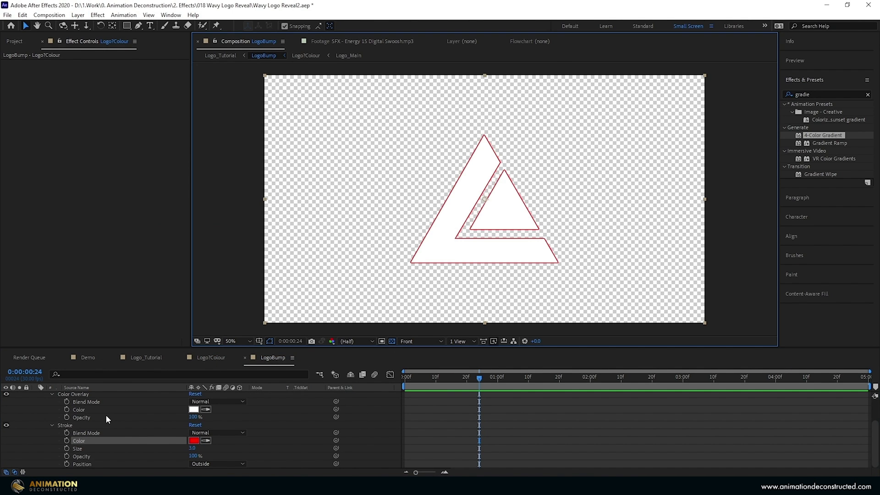
{"action": "left_click", "coordinate": [193, 440]}
{"action": "left_click", "coordinate": [115, 332]}
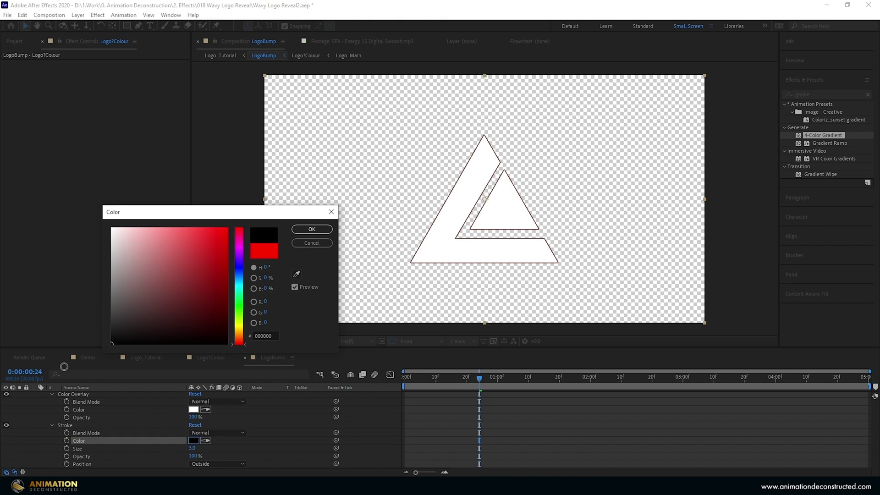
{"action": "left_click", "coordinate": [311, 230]}
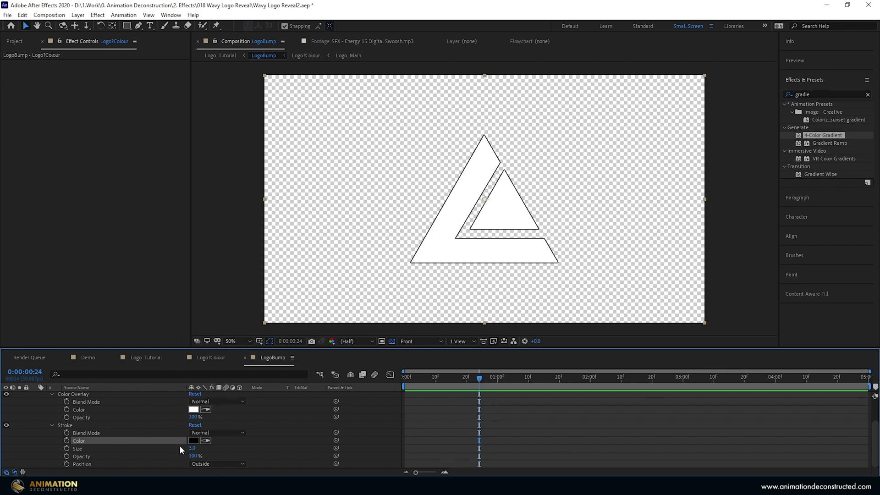
Set the Stroke style's size to 5 and its position to Inside.
{"action": "left_click_drag", "start_coordinate": [193, 448], "coordinate": [210, 465]}
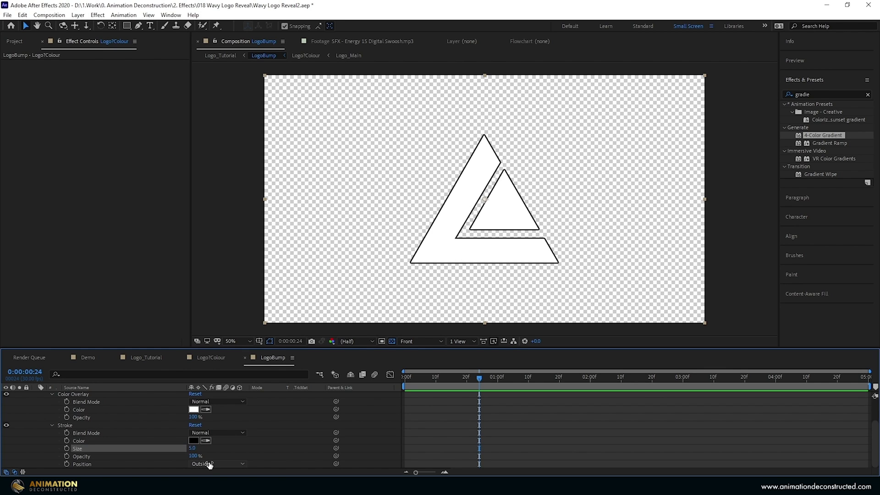
{"action": "left_click", "coordinate": [218, 464]}
{"action": "left_click", "coordinate": [218, 448]}
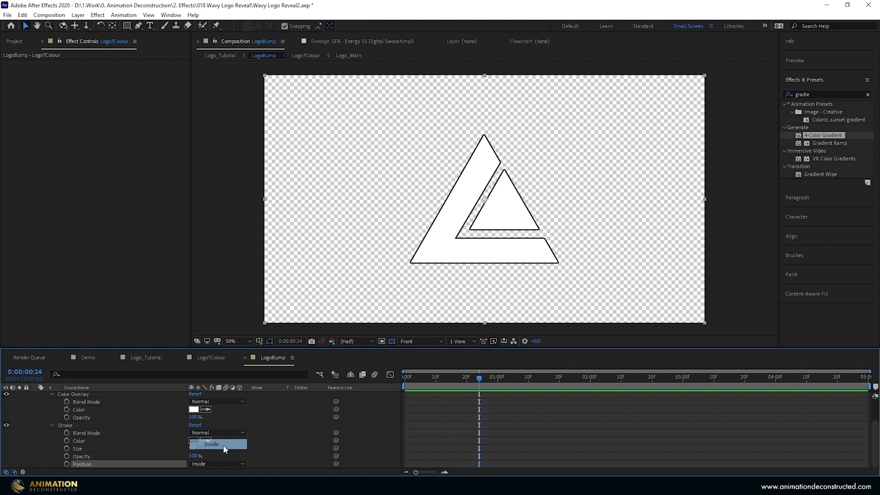
Close the LogoBump and Logo?Colour compositions, and give the Logo_Gloss layer in Logo_Tutorial a yellow label and solo it.
{"action": "left_click", "coordinate": [245, 357]}
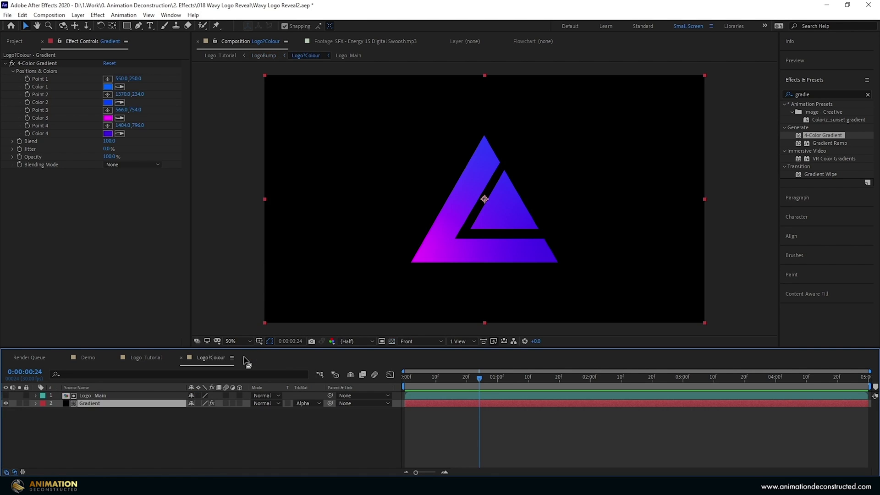
{"action": "left_click", "coordinate": [181, 358]}
{"action": "left_click", "coordinate": [92, 434]}
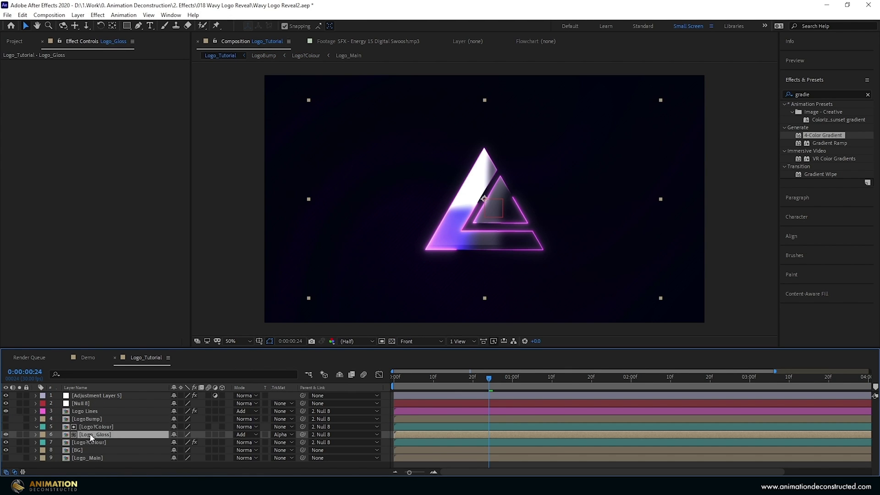
{"action": "left_click", "coordinate": [48, 434]}
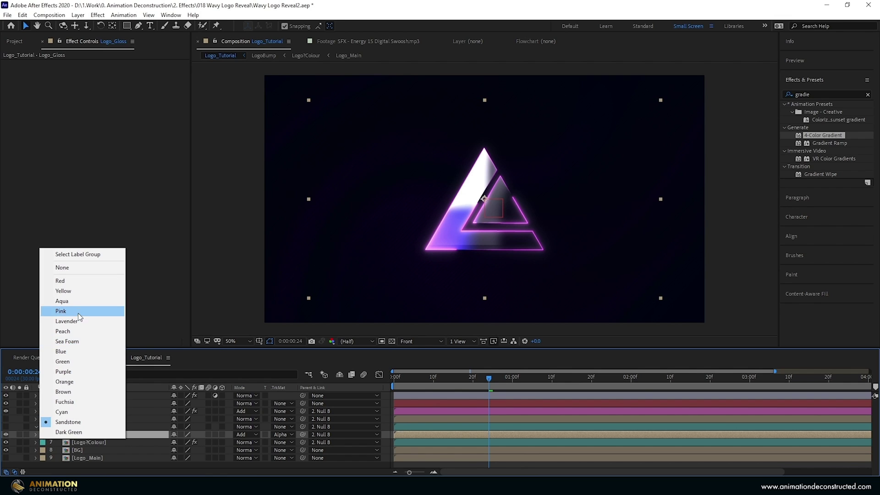
{"action": "left_click", "coordinate": [73, 290]}
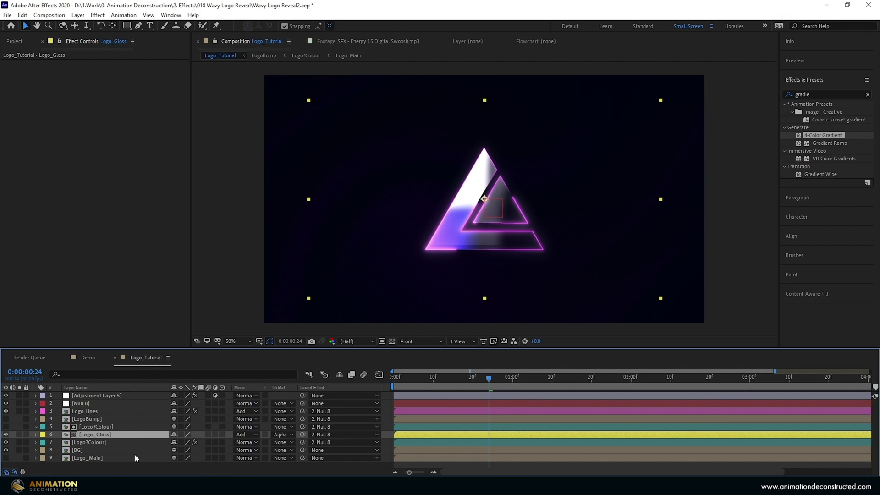
{"action": "left_click", "coordinate": [19, 435]}
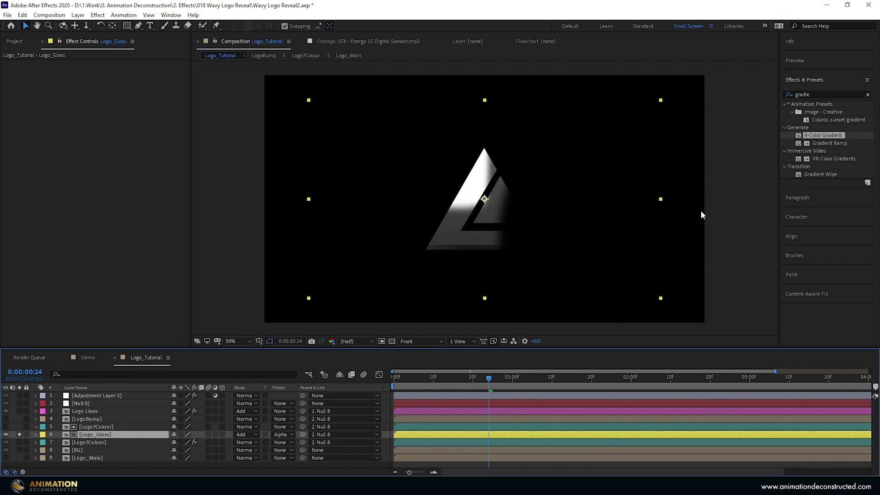
Apply the CC Glass effect to Logo_Gloss and use the LogoBump layer as its Bump Map.
{"action": "left_click", "coordinate": [819, 93]}
{"action": "type", "text": "cc gla"}
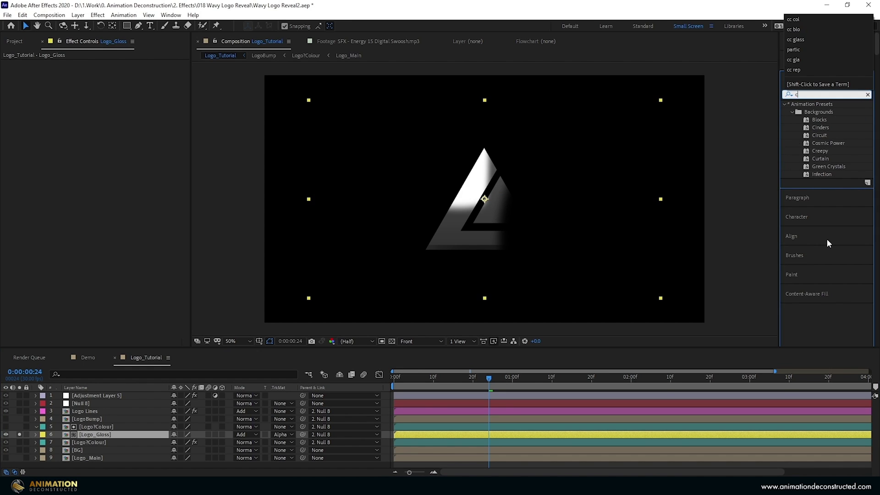
{"action": "double_click", "coordinate": [814, 111]}
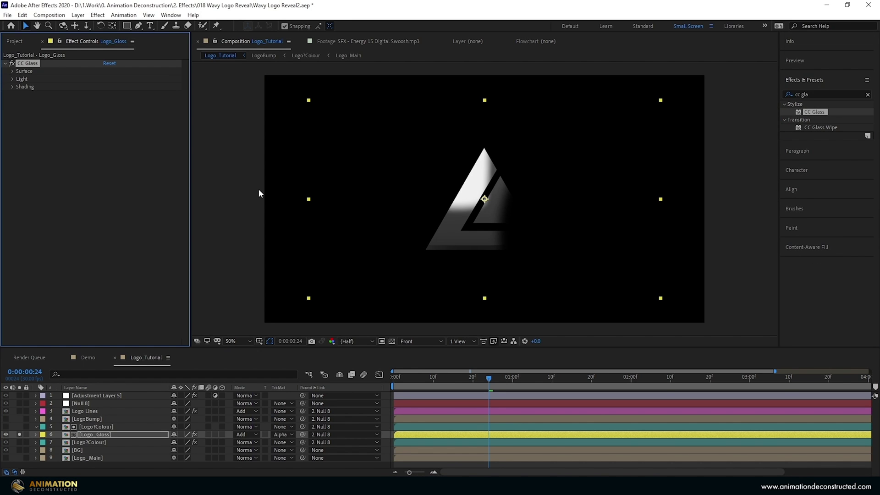
{"action": "left_click", "coordinate": [17, 72]}
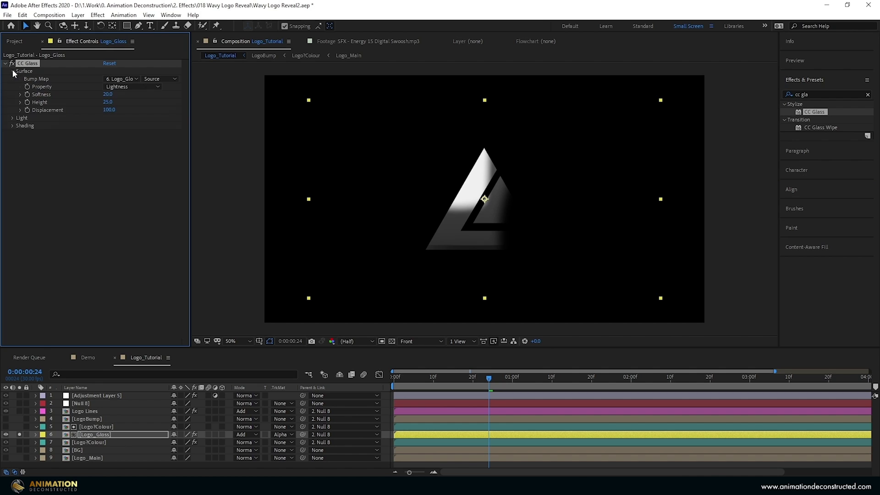
{"action": "left_click", "coordinate": [115, 79]}
{"action": "left_click", "coordinate": [136, 132]}
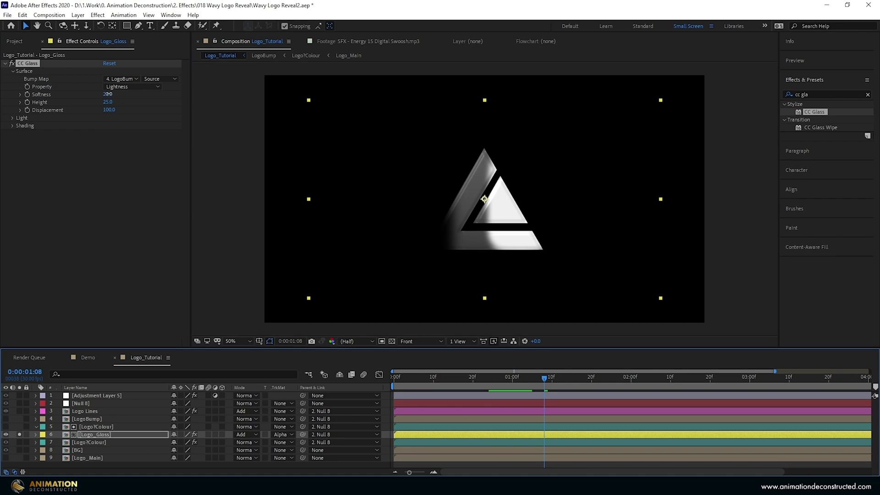
Set the CC Glass surface to Softness 60, Height 100 and Displacement -155.
{"action": "left_click", "coordinate": [108, 94]}
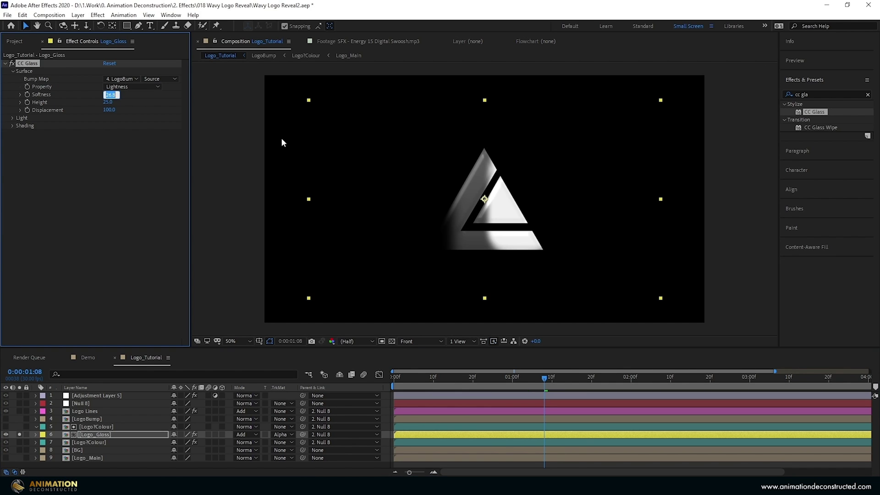
{"action": "type", "text": "60"}
{"action": "key", "text": "Return"}
{"action": "left_click_drag", "start_coordinate": [113, 104], "coordinate": [378, 114]}
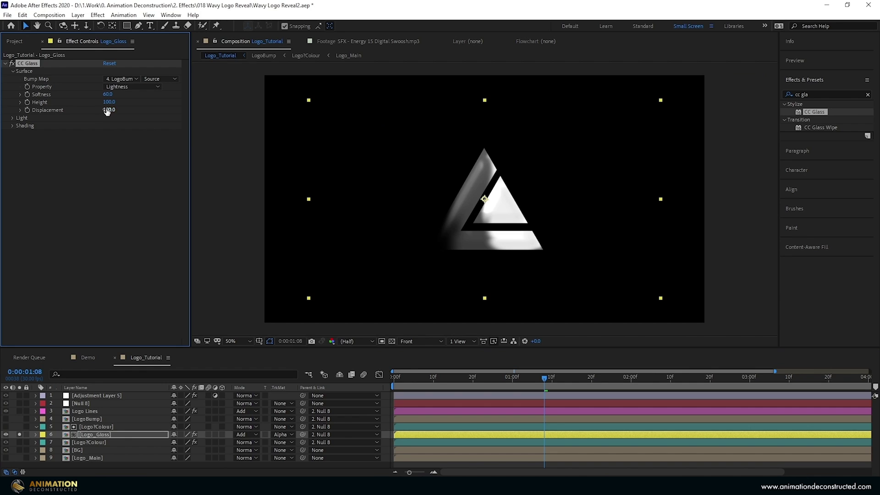
{"action": "left_click_drag", "start_coordinate": [112, 110], "coordinate": [18, 111]}
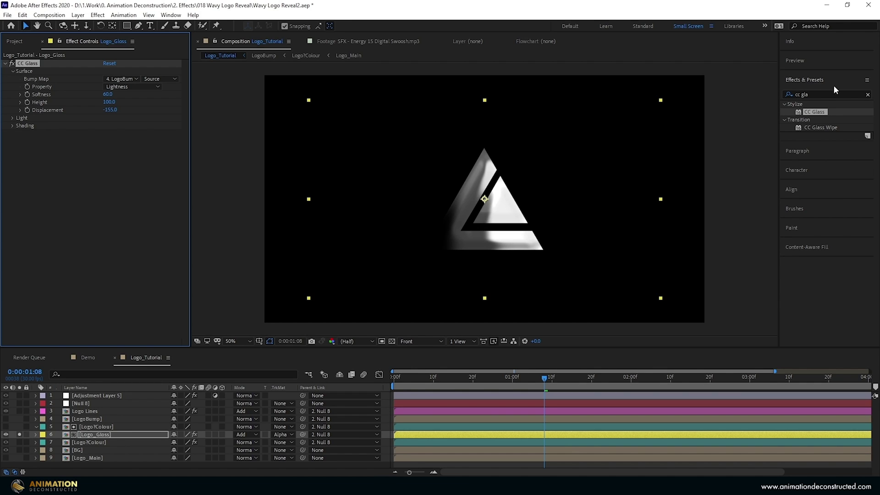
Set the CC Glass light to an intensity of 90 and a Light Height of 100.
{"action": "left_click", "coordinate": [12, 118]}
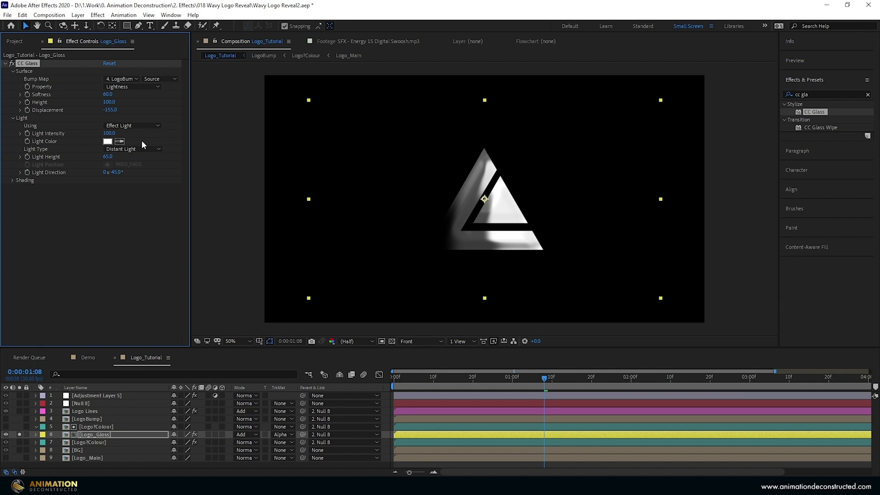
{"action": "left_click_drag", "start_coordinate": [110, 133], "coordinate": [101, 133]}
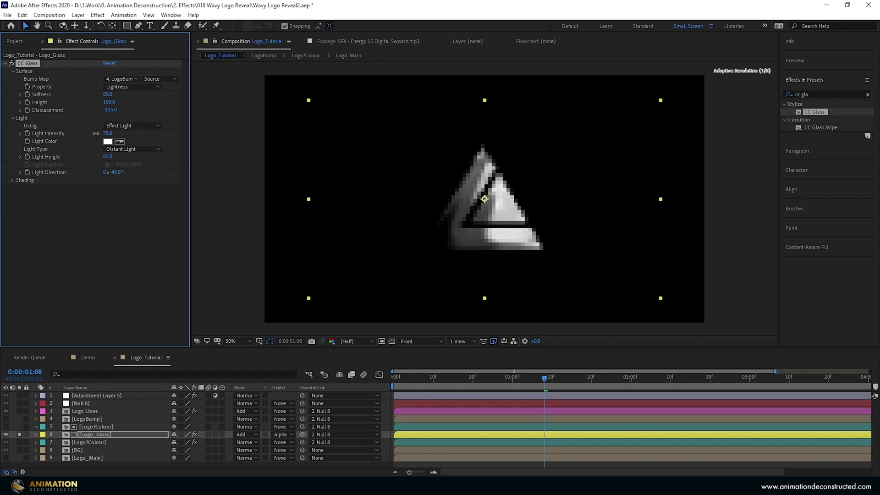
{"action": "left_click", "coordinate": [107, 133]}
{"action": "type", "text": "90"}
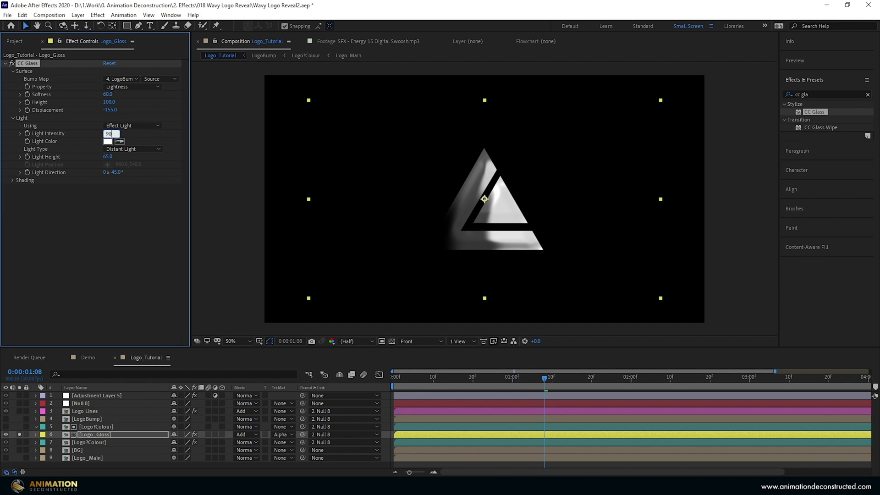
{"action": "key", "text": "Return"}
{"action": "left_click_drag", "start_coordinate": [113, 160], "coordinate": [128, 160]}
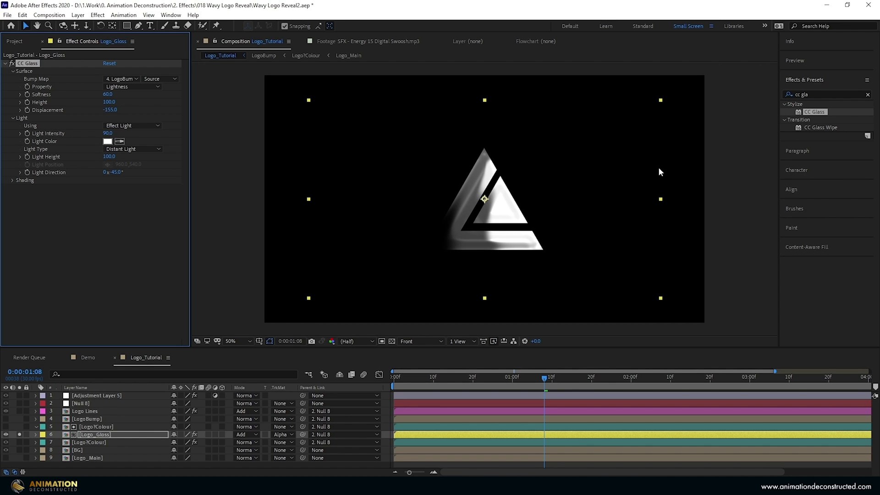
Apply the CC Blobbylize effect to Logo_Gloss and choose LogoBump as its Blob Layer.
{"action": "key", "text": "BackSpace"}
{"action": "key", "text": "BackSpace"}
{"action": "key", "text": "BackSpace"}
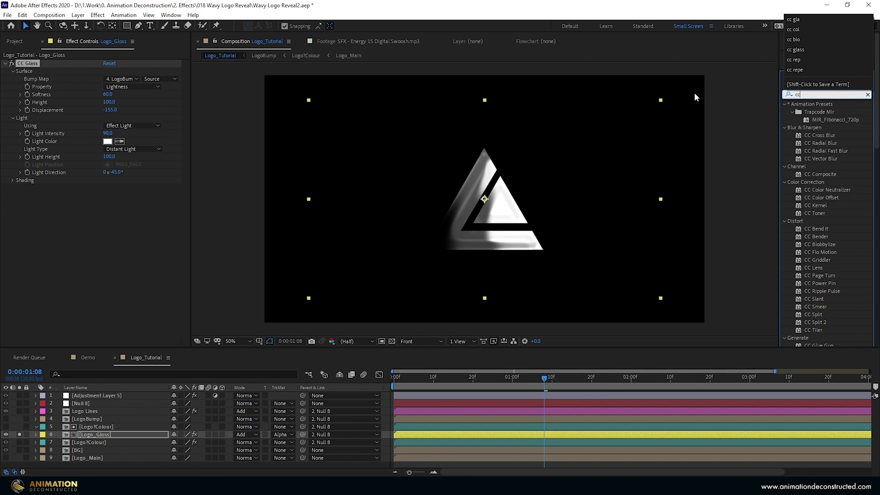
{"action": "type", "text": "blo"}
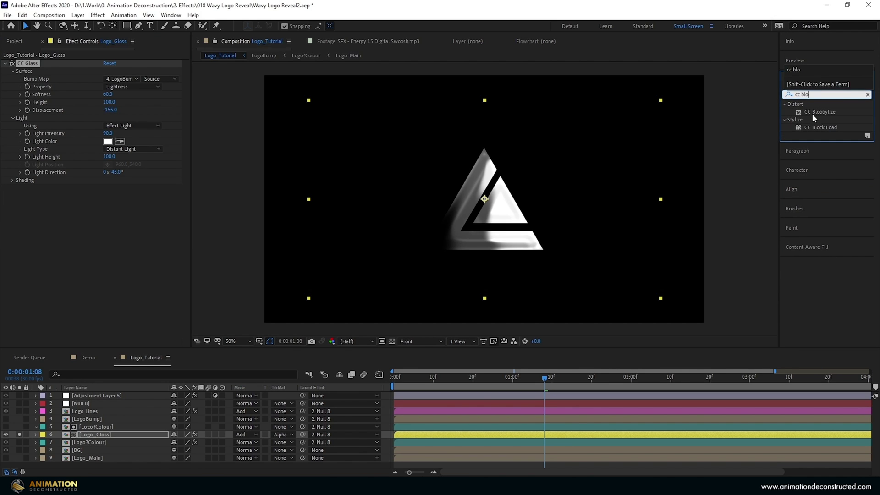
{"action": "left_click", "coordinate": [821, 112]}
{"action": "double_click", "coordinate": [823, 111]}
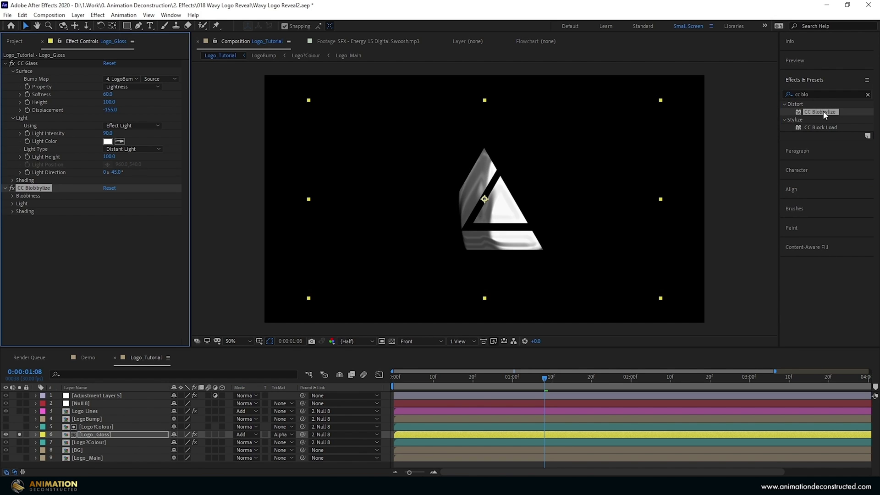
{"action": "left_click", "coordinate": [13, 196]}
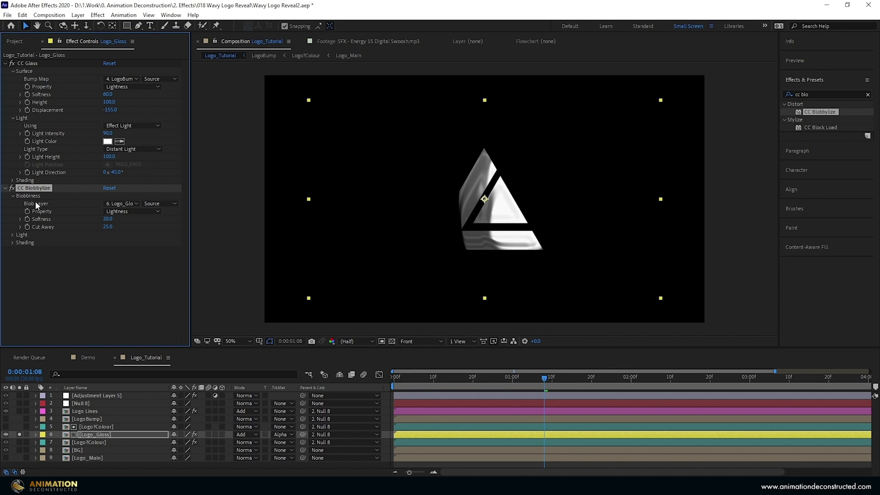
{"action": "left_click", "coordinate": [118, 203]}
{"action": "left_click", "coordinate": [138, 253]}
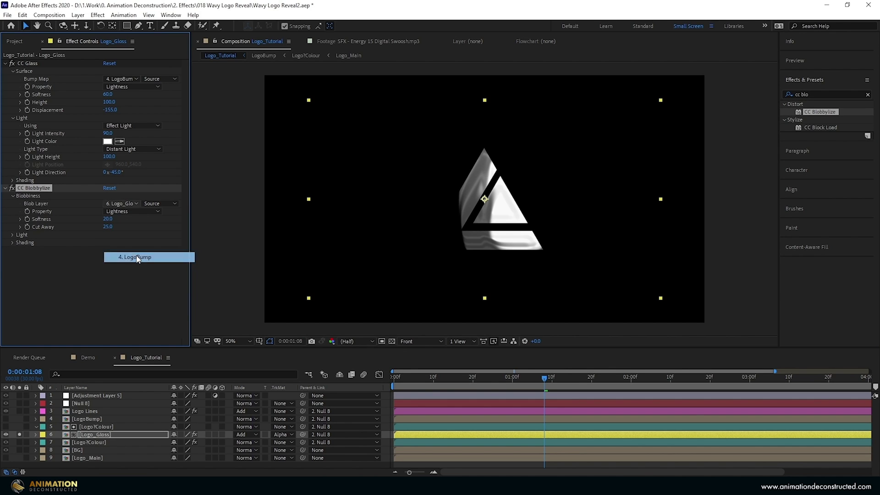
Set the CC Blobbylize Softness to 8 and Cut Away to 1.
{"action": "left_click", "coordinate": [107, 219]}
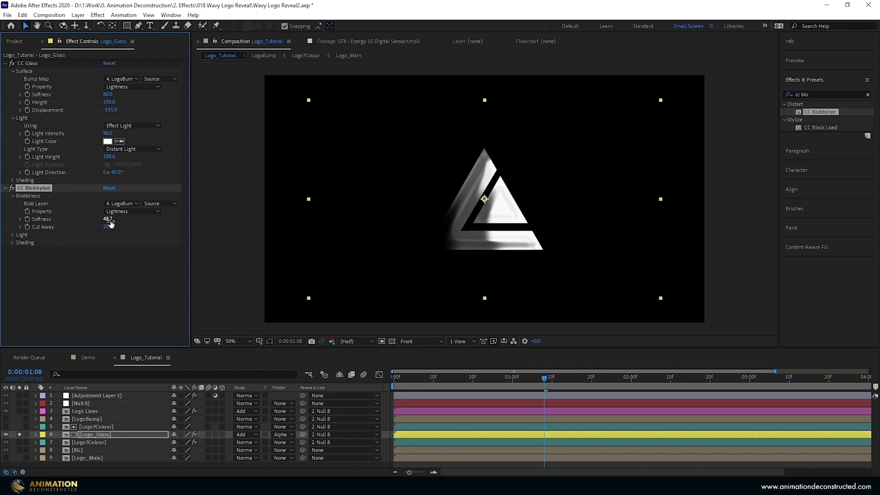
{"action": "type", "text": "8"}
{"action": "key", "text": "Return"}
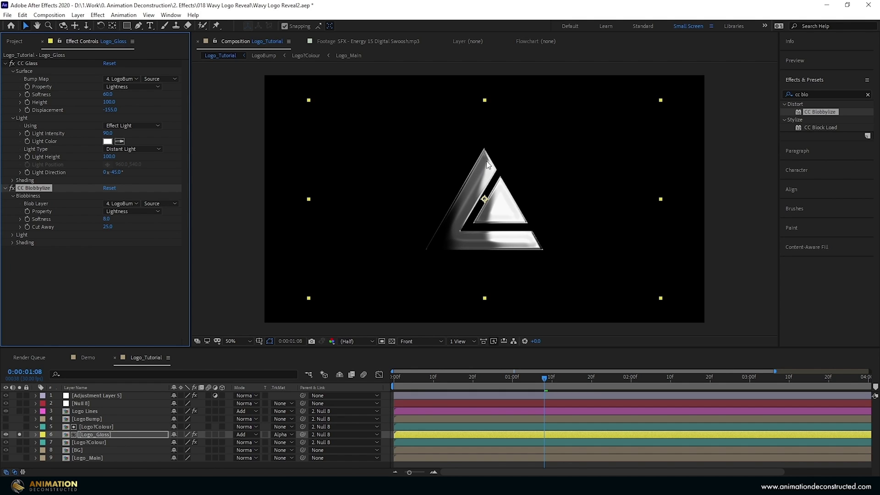
{"action": "left_click_drag", "start_coordinate": [107, 226], "coordinate": [7, 229]}
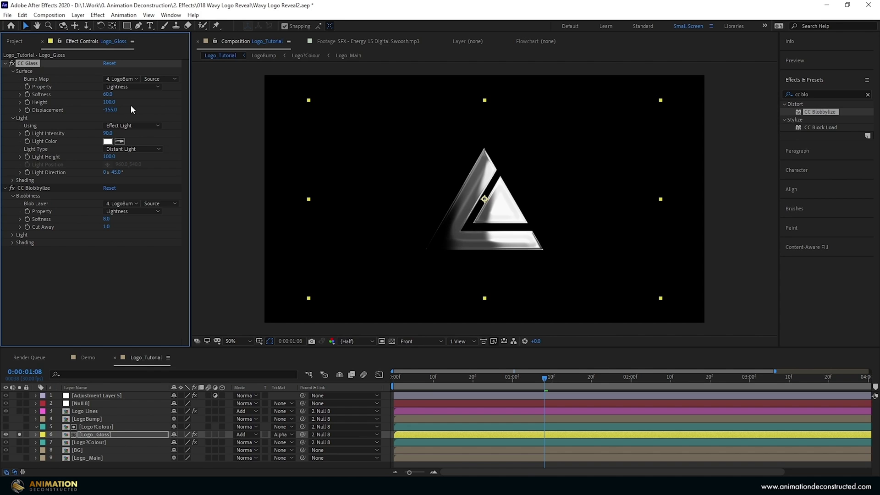
Duplicate CC Glass with the copy below CC Blobbylize, and set the copy's Softness to 40 and Displacement to -307.
{"action": "key", "text": "ctrl+d"}
{"action": "left_click_drag", "start_coordinate": [35, 188], "coordinate": [48, 289]}
{"action": "left_click", "coordinate": [12, 258]}
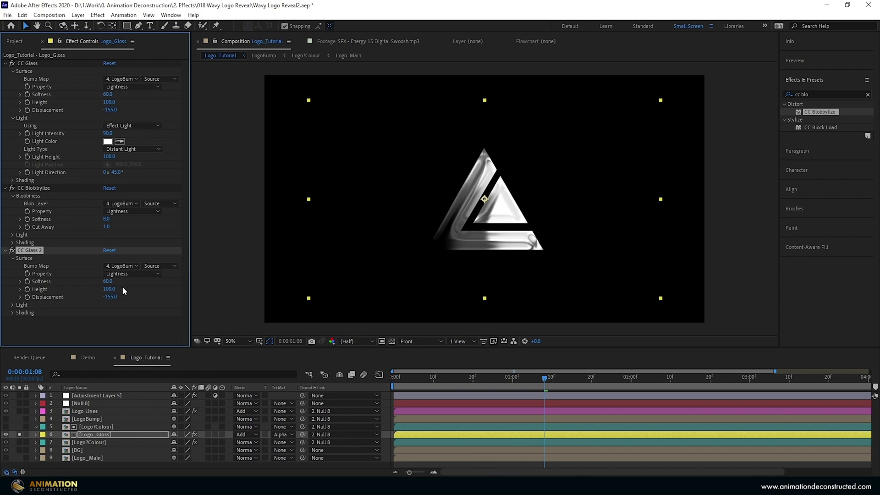
{"action": "left_click", "coordinate": [108, 282]}
{"action": "type", "text": "40"}
{"action": "key", "text": "Return"}
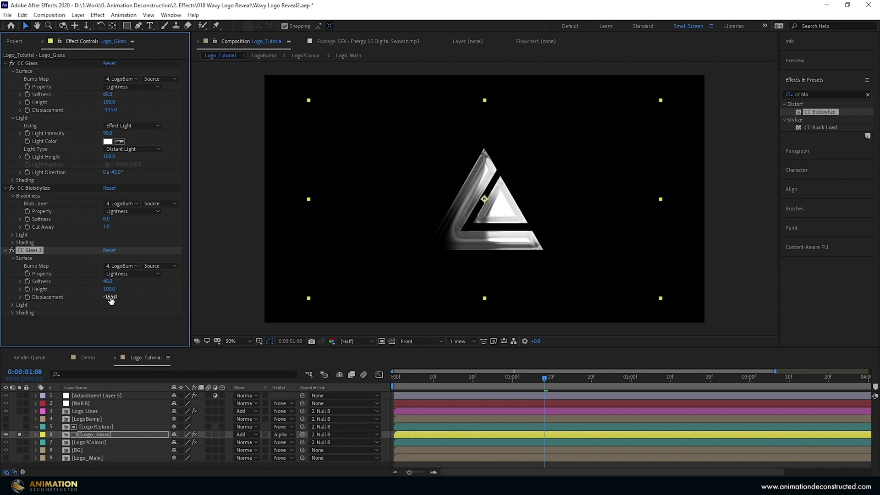
{"action": "left_click_drag", "start_coordinate": [110, 299], "coordinate": [38, 300]}
{"action": "left_click_drag", "start_coordinate": [109, 297], "coordinate": [118, 296]}
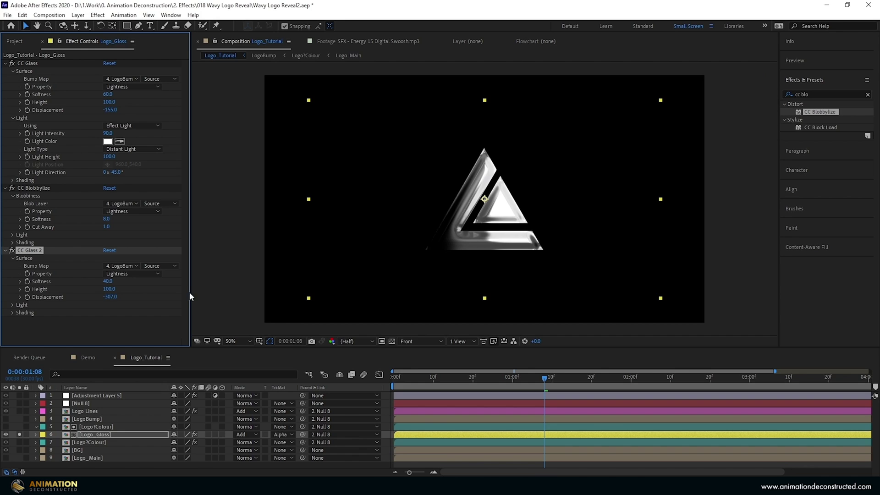
Set the Light Height of the second CC Glass effect to 45.
{"action": "left_click", "coordinate": [11, 304]}
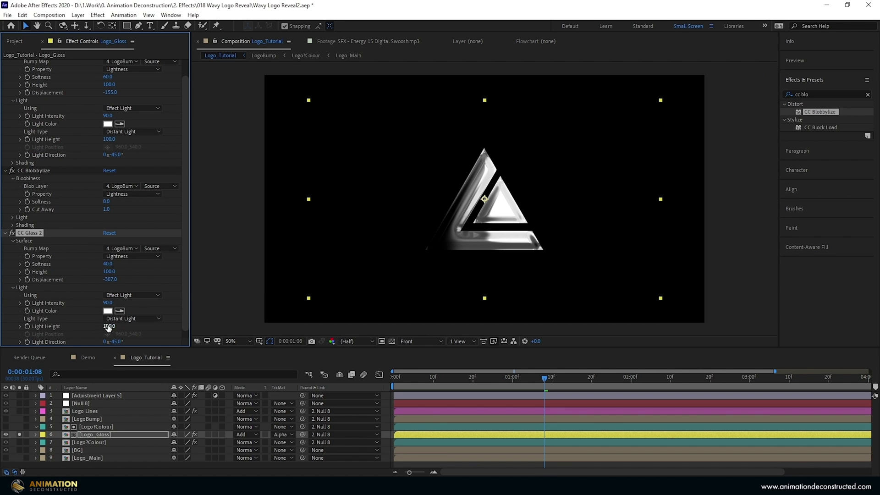
{"action": "left_click_drag", "start_coordinate": [108, 326], "coordinate": [113, 327]}
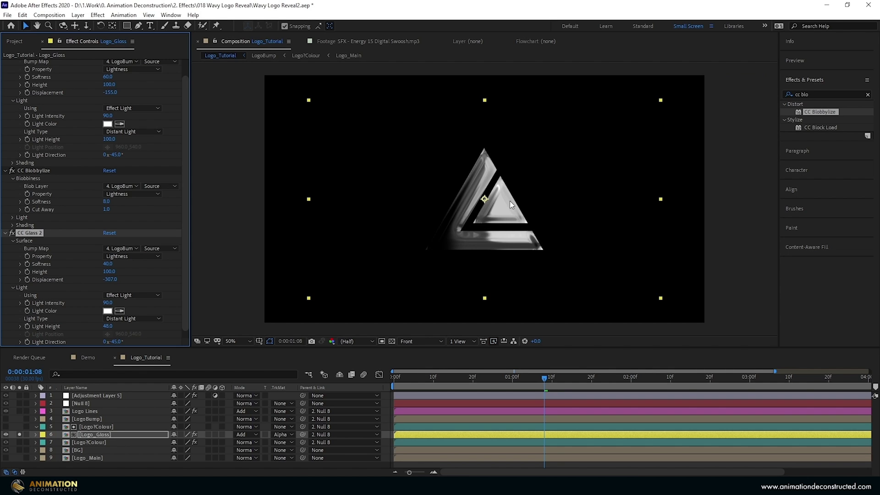
{"action": "left_click", "coordinate": [107, 326]}
{"action": "type", "text": "45"}
{"action": "key", "text": "Return"}
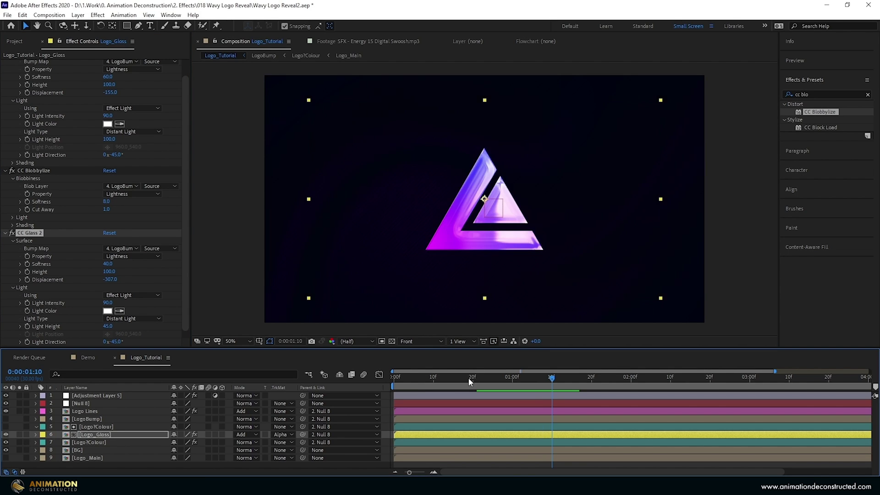
Preview the Logo_Tutorial animation from the first frame.
{"action": "key", "text": "Home"}
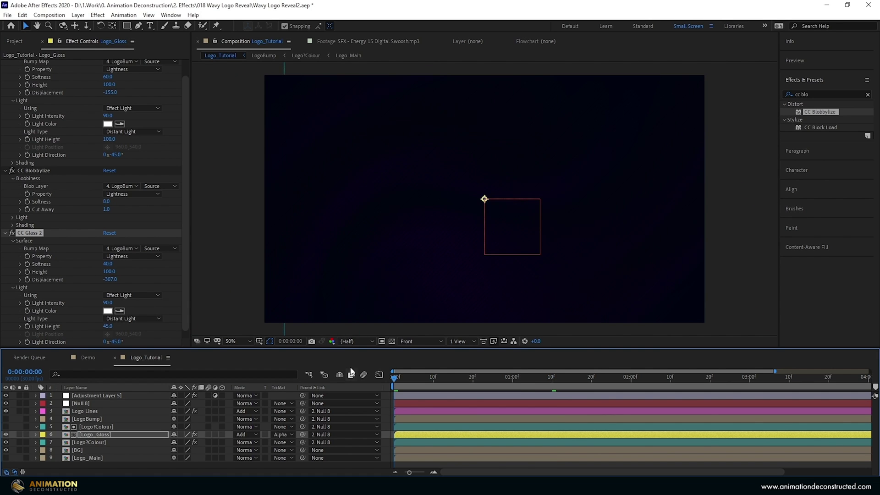
{"action": "key", "text": "space"}
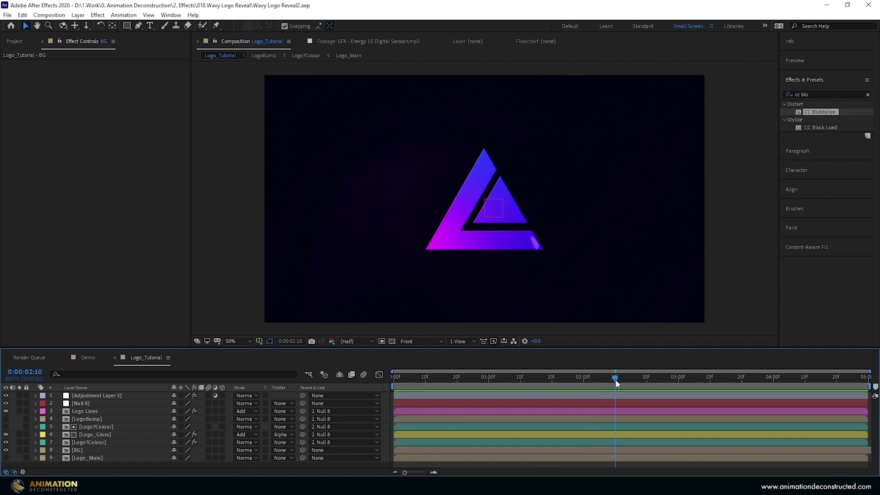
Show Null 8's Scale and Position properties and add a Position keyframe at 0:00:02:10.
{"action": "mouse_move", "coordinate": [615, 380]}
{"action": "left_mouse_down"}
{"action": "mouse_move", "coordinate": [585, 383]}
{"action": "mouse_move", "coordinate": [615, 380]}
{"action": "left_mouse_up"}
{"action": "left_click", "coordinate": [92, 404]}
{"action": "key", "text": "s"}
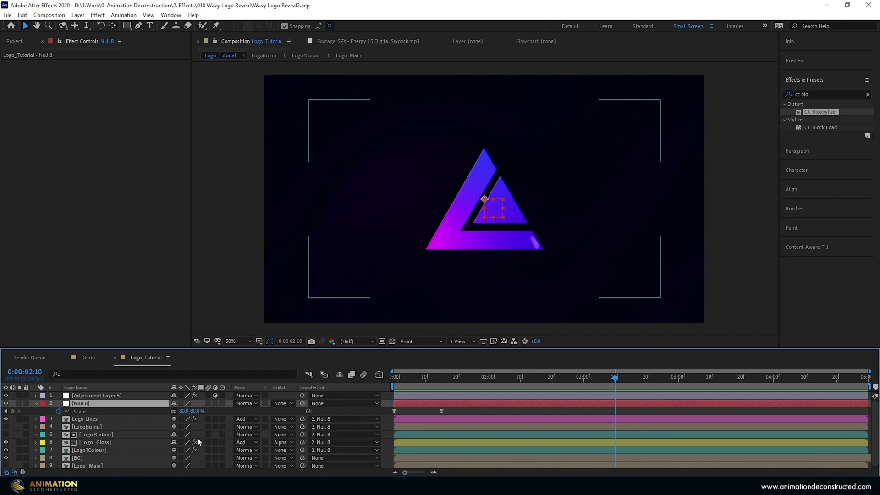
{"action": "key", "text": "shift+p"}
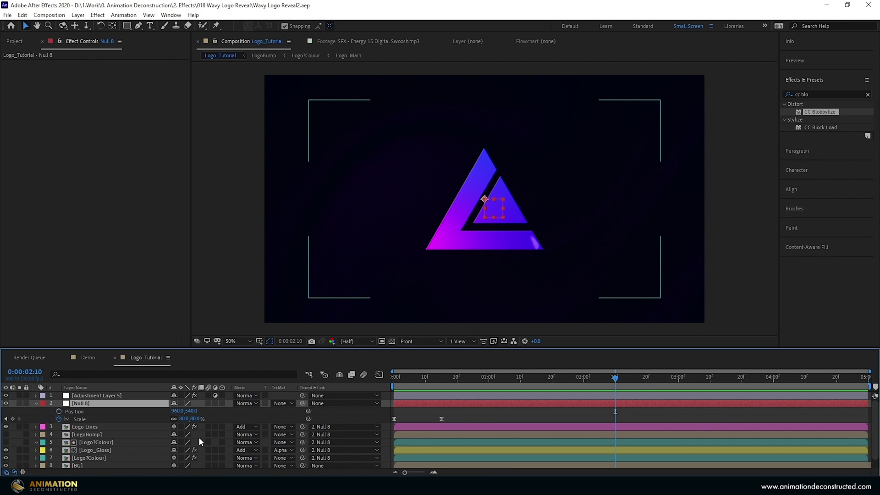
{"action": "left_click", "coordinate": [58, 411]}
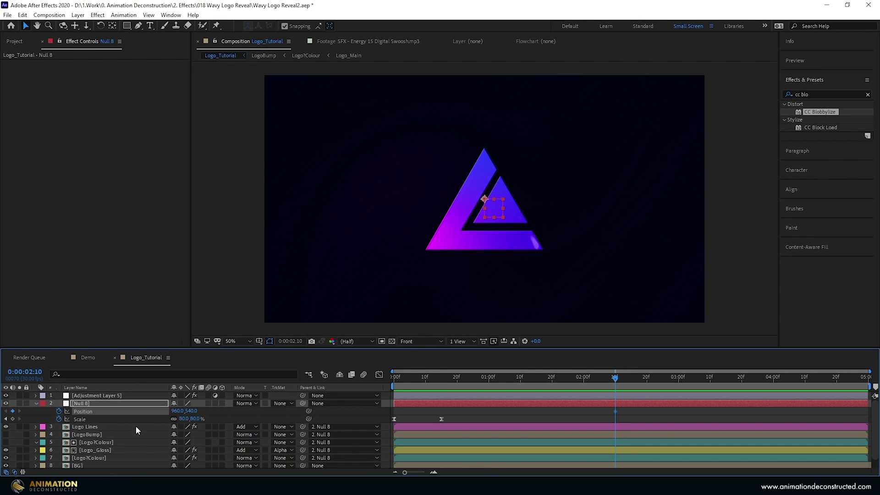
Add a Scale keyframe on Null 8 at 0:00:02:10 and set its Scale to 60% at 0:00:02:25.
{"action": "left_click", "coordinate": [12, 419]}
{"action": "left_click", "coordinate": [635, 379]}
{"action": "left_click_drag", "start_coordinate": [662, 384], "coordinate": [665, 384]}
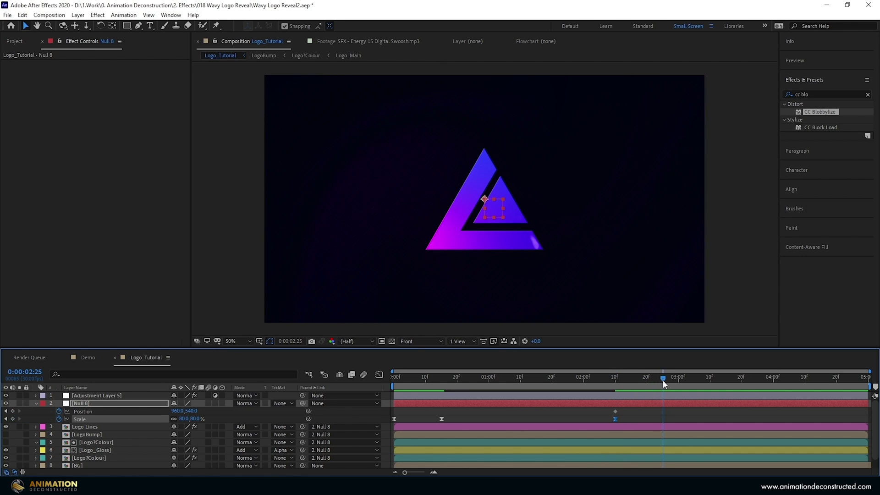
{"action": "left_click", "coordinate": [183, 418]}
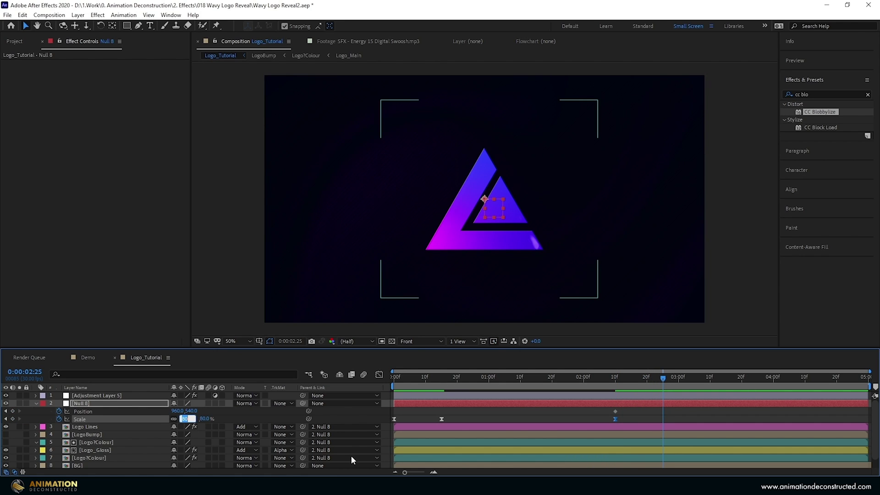
{"action": "type", "text": "60"}
{"action": "key", "text": "Return"}
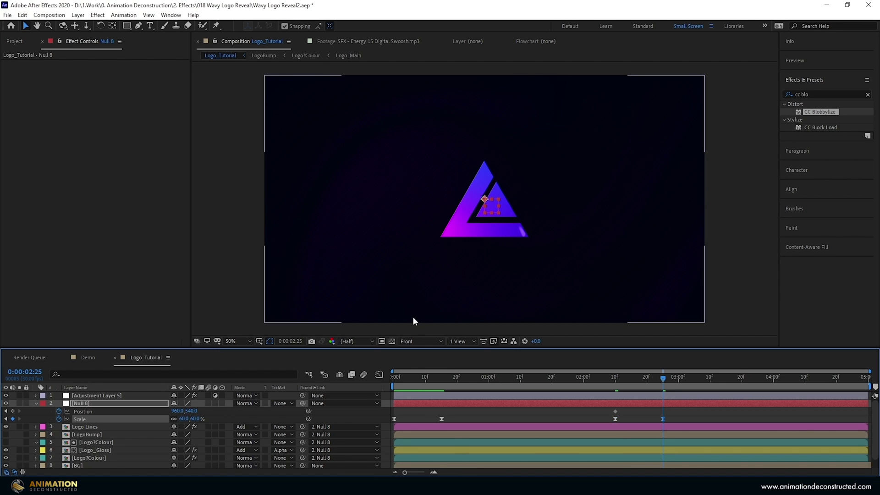
Raise Null 8 to Position 960, 500 at 0:00:02:25.
{"action": "key", "text": "shift+Up"}
{"action": "key", "text": "shift+Up"}
{"action": "key", "text": "shift+Up"}
{"action": "key", "text": "shift+Up"}
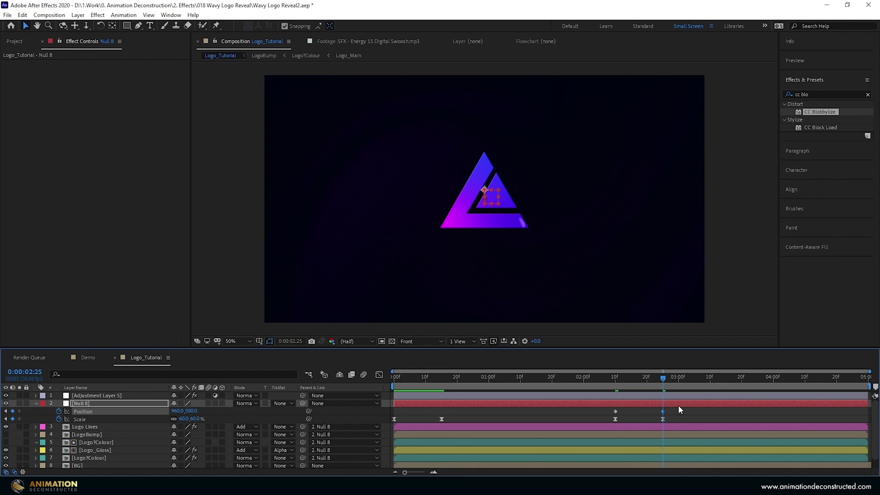
Ease Null 8's last two Position and Scale keyframes and shape the speed curves to peak shortly before 0:00:02:25.
{"action": "left_click_drag", "start_coordinate": [680, 407], "coordinate": [589, 421]}
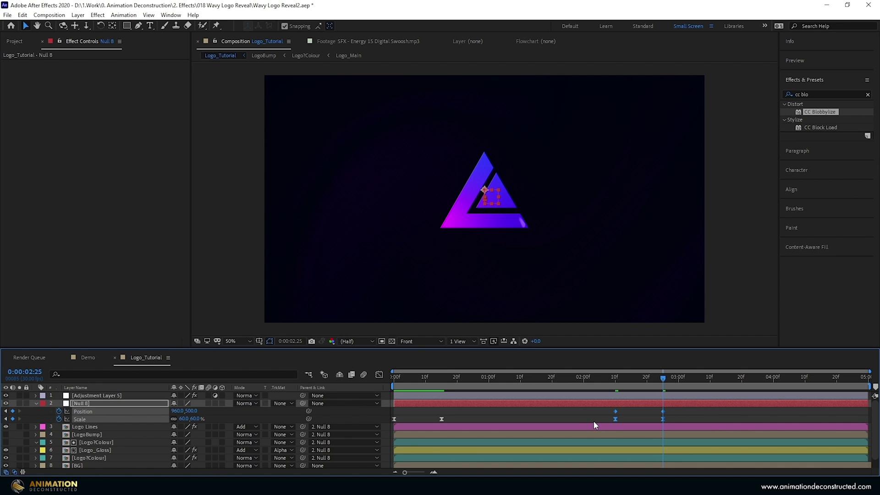
{"action": "left_click", "coordinate": [379, 374]}
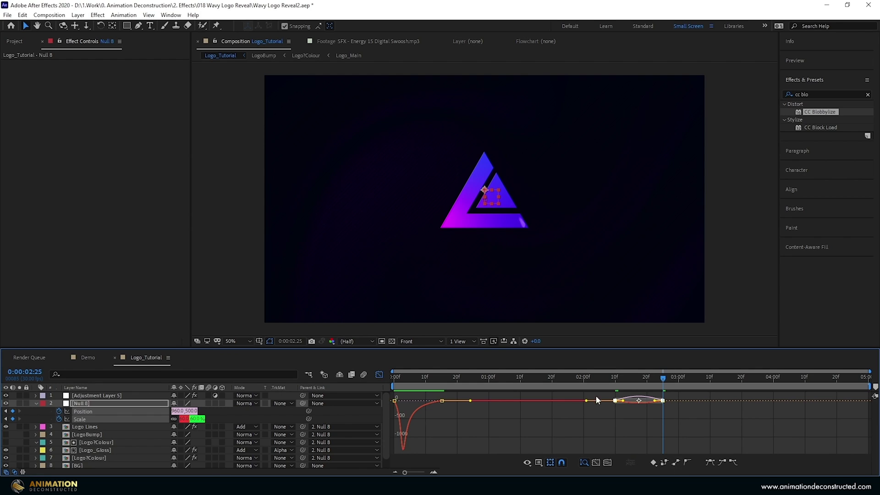
{"action": "left_click", "coordinate": [595, 463]}
{"action": "left_click_drag", "start_coordinate": [620, 431], "coordinate": [741, 434]}
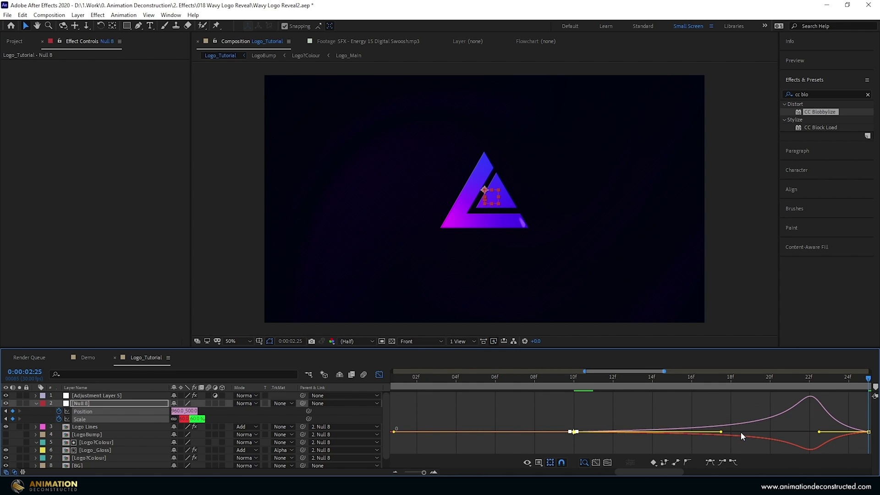
Preview the logo's shrink and upward move from 0:00:02:10.
{"action": "left_click", "coordinate": [570, 376]}
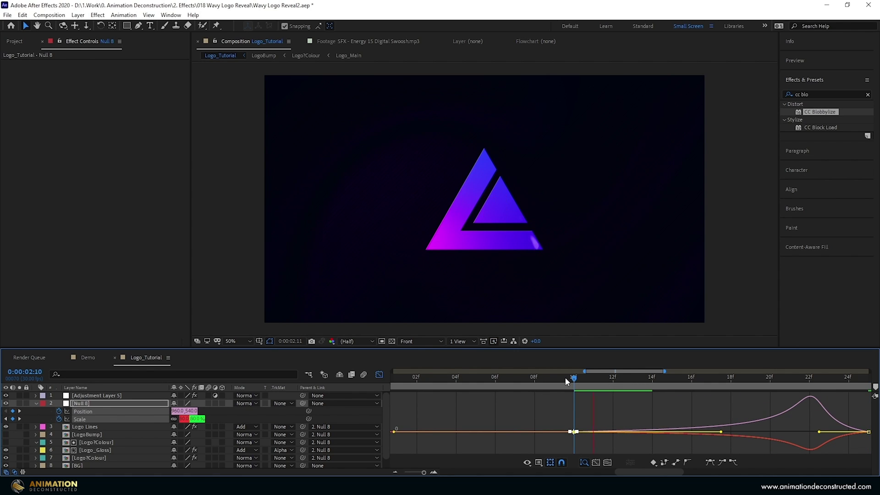
{"action": "key", "text": "space"}
{"action": "key", "text": "space"}
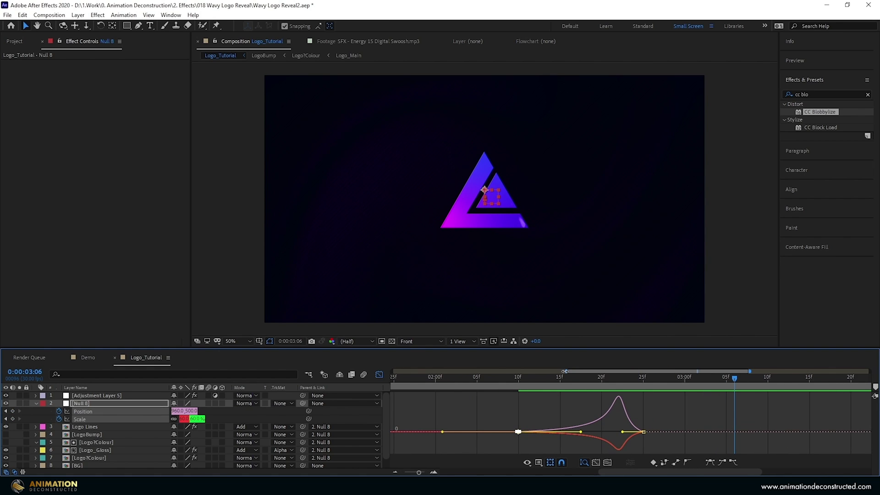
{"action": "left_click", "coordinate": [510, 375]}
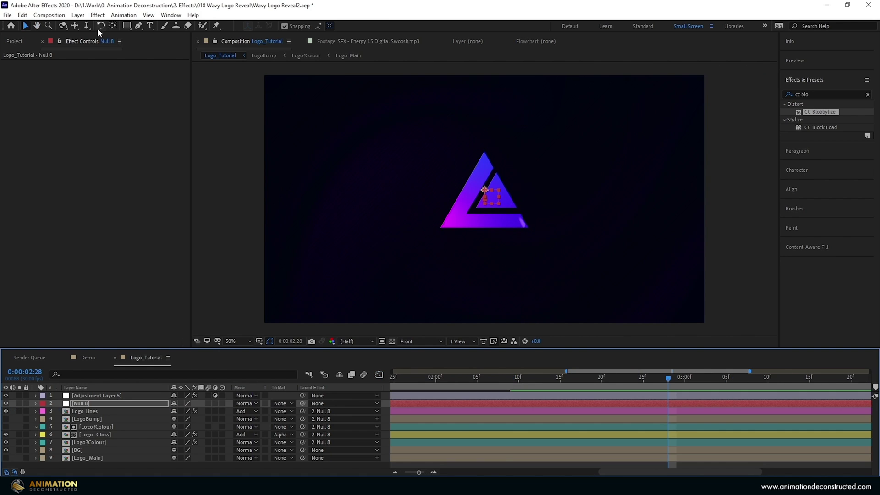
Create a text layer reading MOTION LOGO and place it centred just below the triangle logo.
{"action": "left_click", "coordinate": [78, 15]}
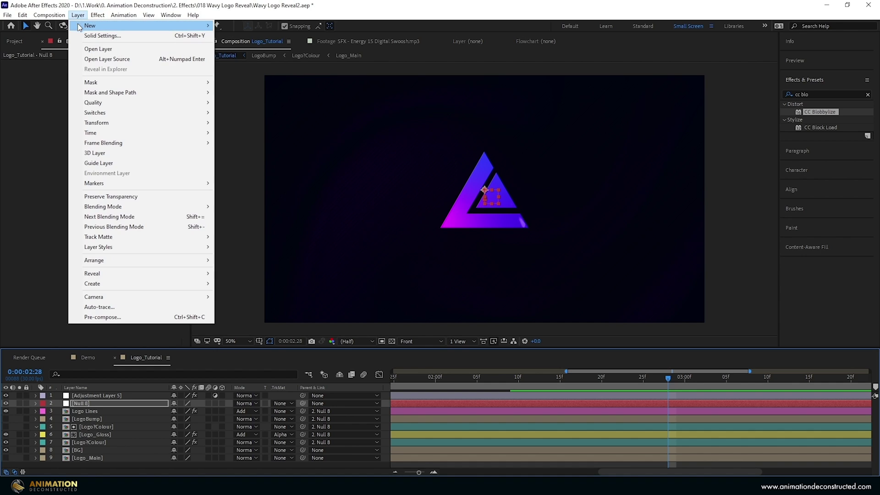
{"action": "mouse_move", "coordinate": [81, 27]}
{"action": "left_click", "coordinate": [243, 29]}
{"action": "type", "text": "MOTION LOGO"}
{"action": "key", "text": "KP_Enter"}
{"action": "left_click_drag", "start_coordinate": [508, 196], "coordinate": [504, 238]}
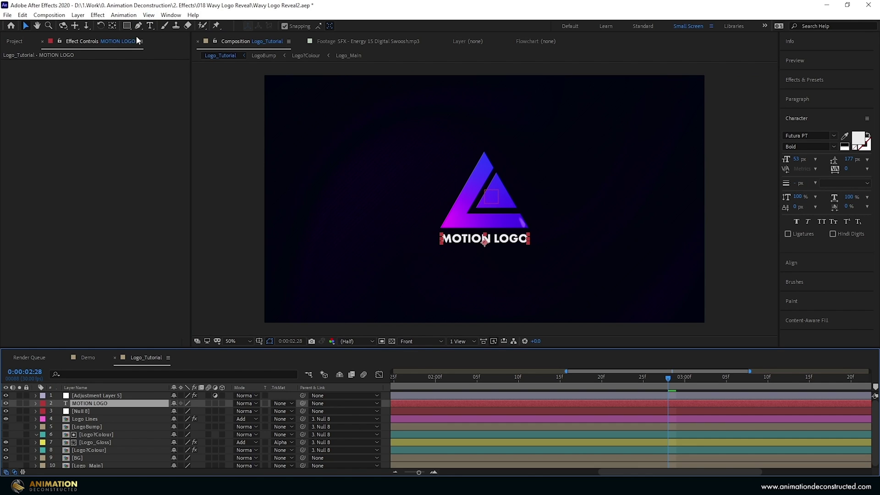
Draw a filled rectangle shape layer covering the triangle logo, with its lower edge just above the MOTION LOGO text.
{"action": "left_click", "coordinate": [259, 220]}
{"action": "left_click", "coordinate": [127, 26]}
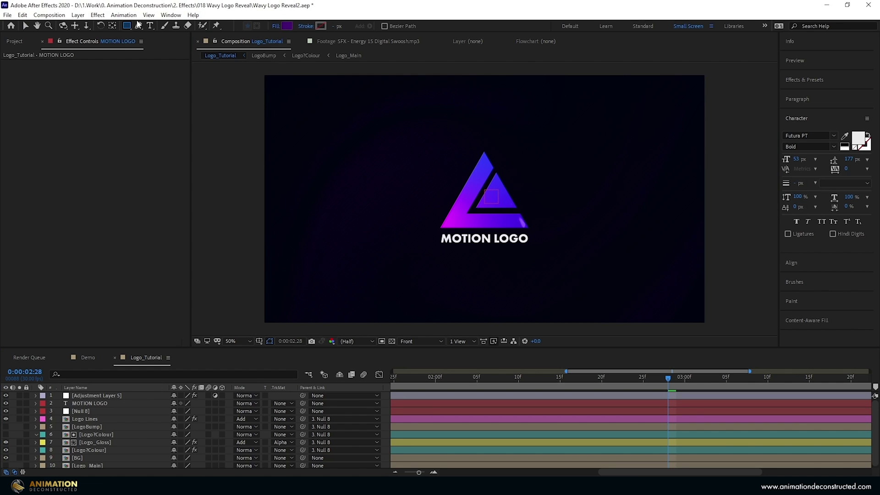
{"action": "left_click_drag", "start_coordinate": [398, 123], "coordinate": [568, 230]}
{"action": "left_click_drag", "start_coordinate": [87, 395], "coordinate": [103, 428]}
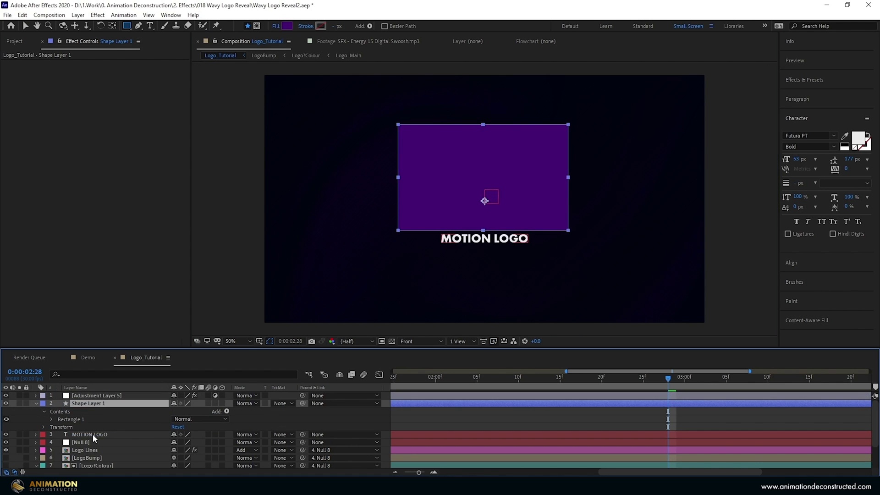
Set the MOTION LOGO layer to an inverted alpha matte using the rectangle shape, and test it by moving the text.
{"action": "left_click", "coordinate": [92, 433]}
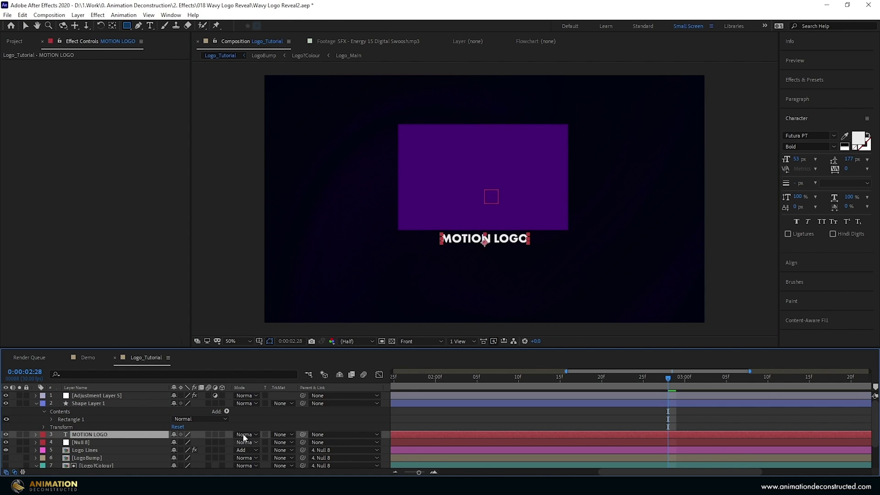
{"action": "left_click", "coordinate": [280, 435]}
{"action": "left_click", "coordinate": [298, 401]}
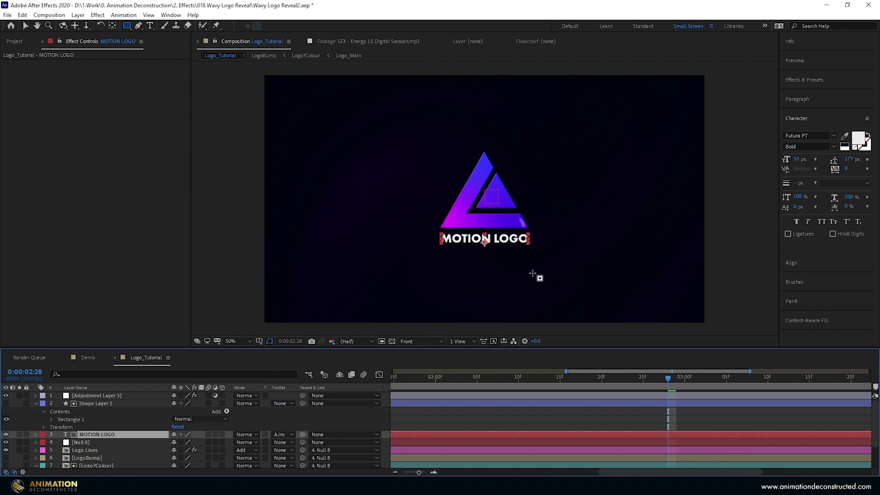
{"action": "key", "text": "v"}
{"action": "mouse_move", "coordinate": [471, 241]}
{"action": "left_mouse_down"}
{"action": "mouse_move", "coordinate": [465, 203]}
{"action": "mouse_move", "coordinate": [463, 248]}
{"action": "mouse_move", "coordinate": [470, 242]}
{"action": "left_mouse_up"}
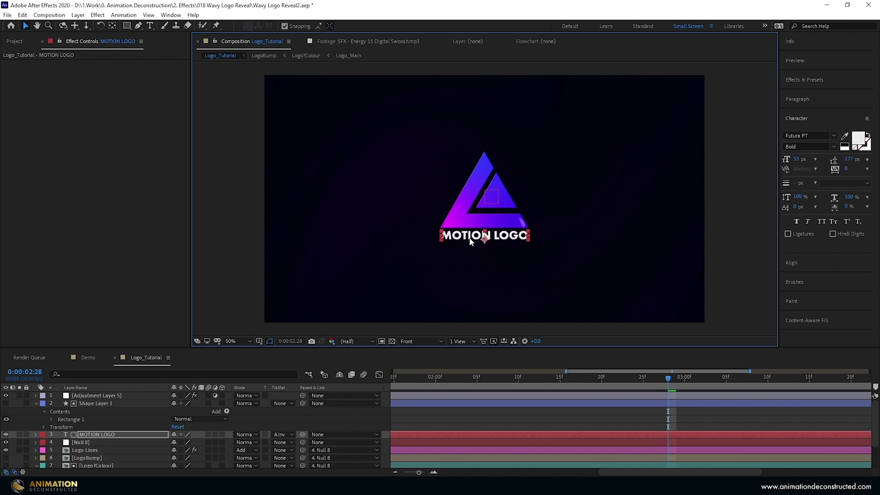
Add a Position keyframe to MOTION LOGO and align it with Null 8's last keyframes at 0:00:02:25.
{"action": "key", "text": "p"}
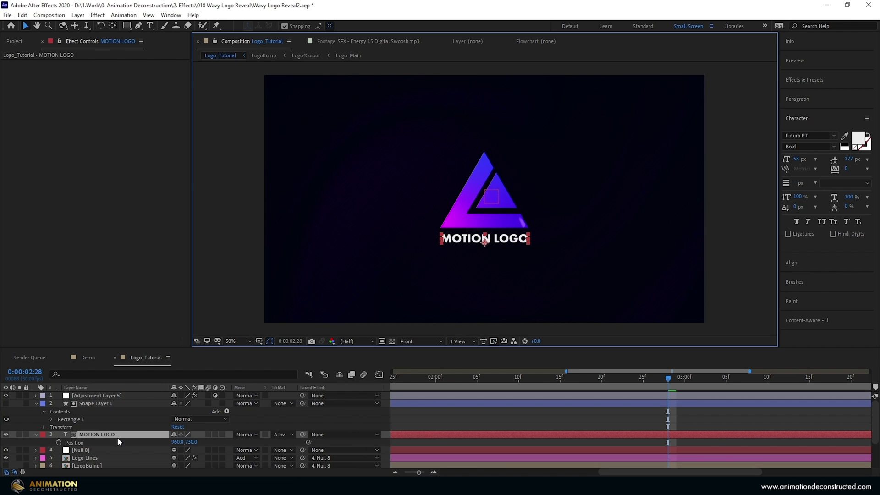
{"action": "left_click", "coordinate": [102, 396]}
{"action": "left_click", "coordinate": [91, 450]}
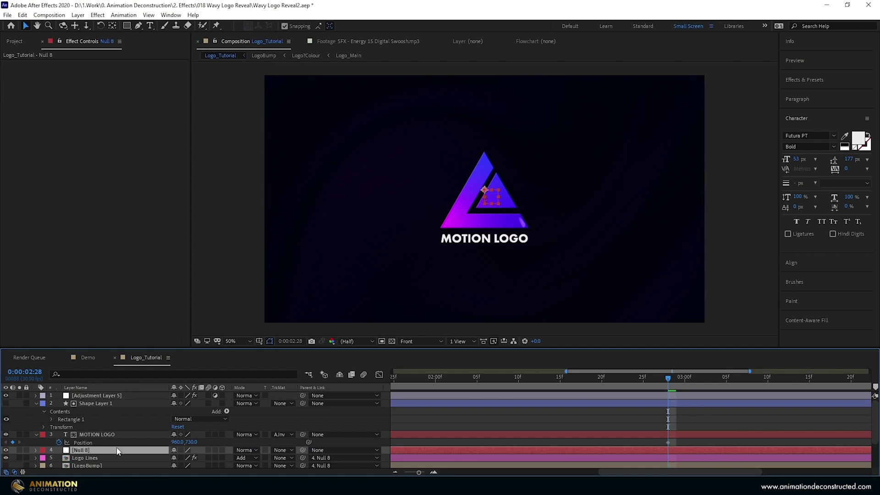
{"action": "key", "text": "p"}
{"action": "key", "text": "shift+s"}
{"action": "scroll", "coordinate": [183, 420], "scroll_direction": "down", "scroll_amount": 1}
{"action": "left_click", "coordinate": [644, 385]}
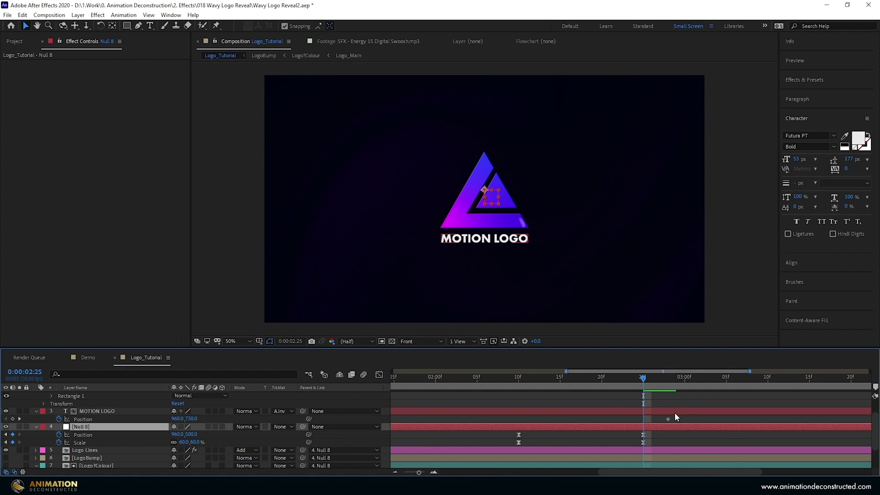
{"action": "left_click_drag", "start_coordinate": [666, 419], "coordinate": [644, 419]}
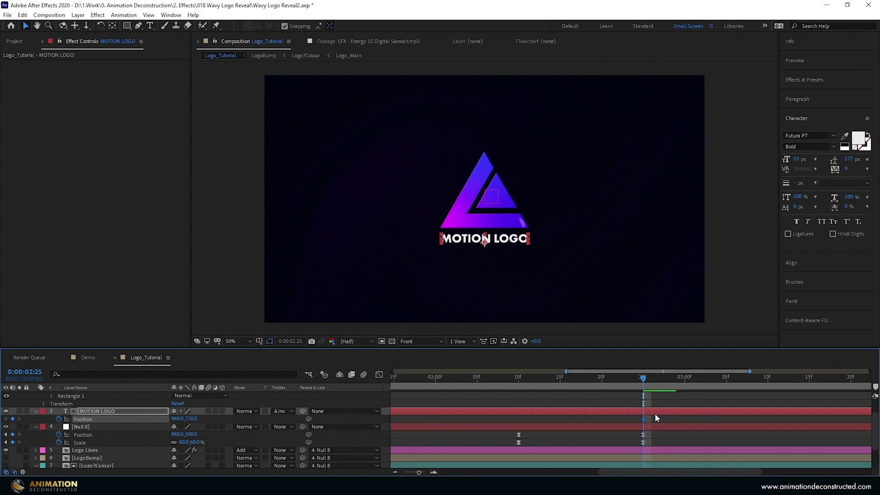
Raise the MOTION LOGO text to Position 960, 650 at 0:00:02:10 so it starts hidden behind the matte.
{"action": "left_click", "coordinate": [568, 385]}
{"action": "left_click", "coordinate": [520, 390]}
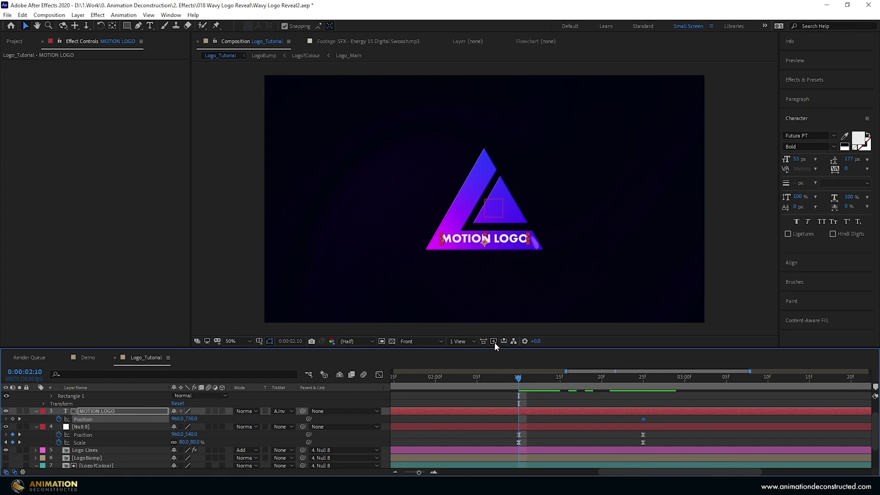
{"action": "key", "text": "ctrl+v"}
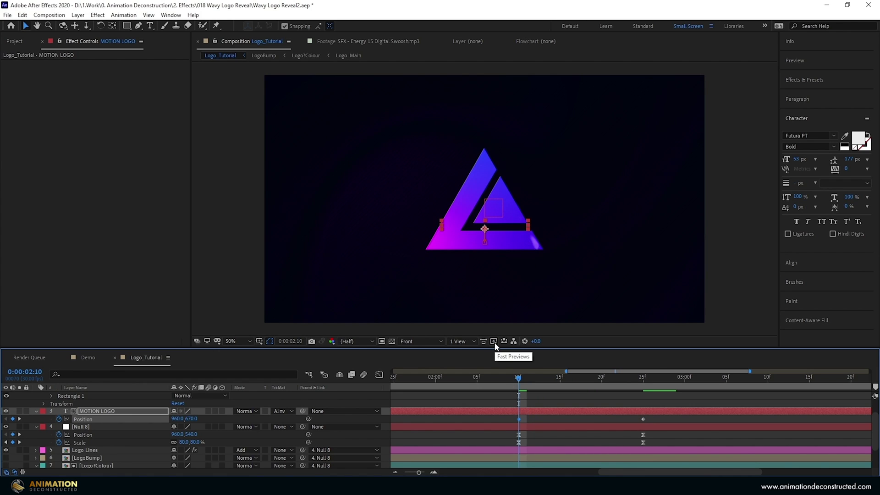
{"action": "key", "text": "shift+Up"}
Ease both MOTION LOGO Position keyframes and shape the speed curve to peak shortly before 0:00:02:25.
{"action": "left_click_drag", "start_coordinate": [657, 417], "coordinate": [499, 422]}
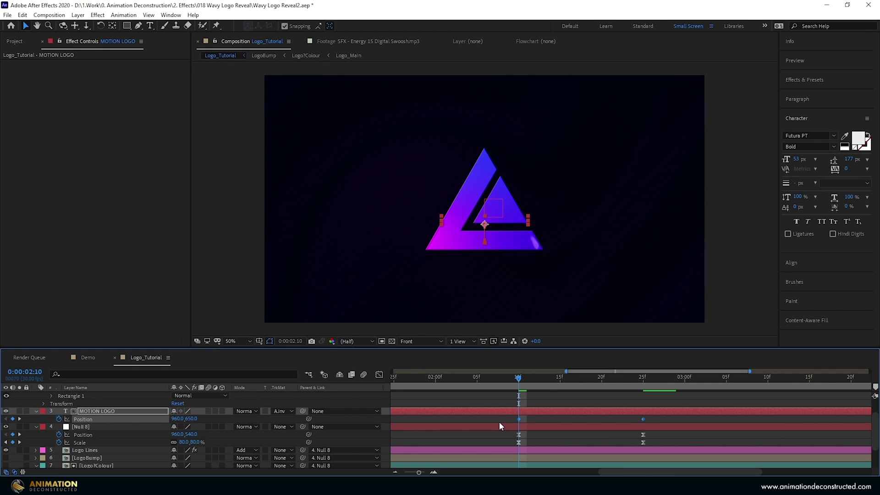
{"action": "left_click", "coordinate": [378, 374]}
{"action": "left_click_drag", "start_coordinate": [498, 445], "coordinate": [594, 452]}
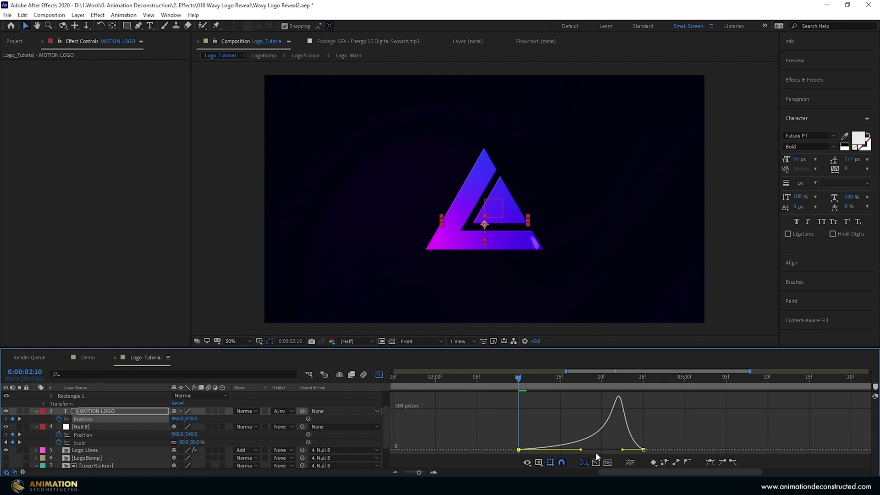
{"action": "left_click", "coordinate": [378, 376]}
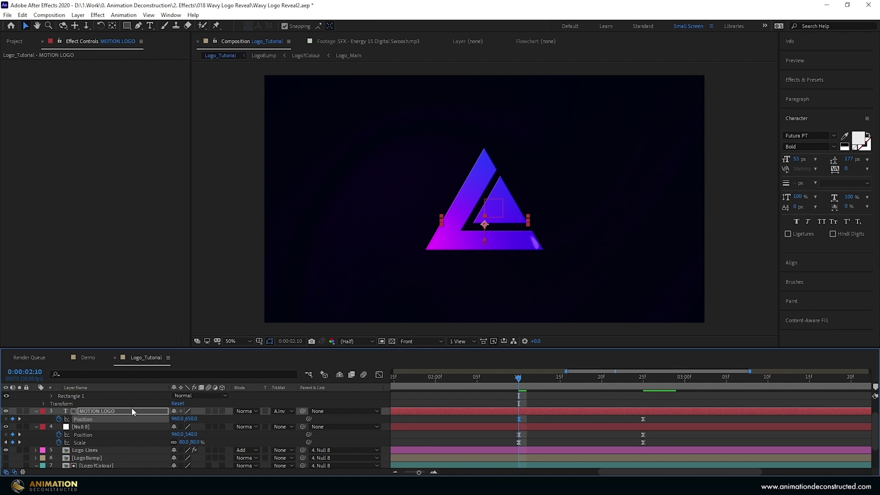
Apply the Tint effect to the visible Logo?Colour layer above BG and set Map Black To to white.
{"action": "scroll", "coordinate": [85, 449], "scroll_direction": "down", "scroll_amount": 2}
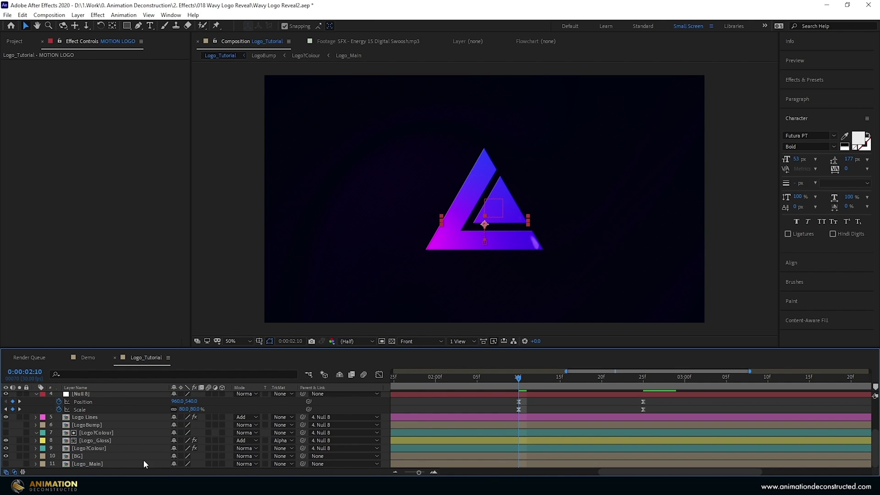
{"action": "left_click", "coordinate": [91, 448]}
{"action": "left_click", "coordinate": [806, 78]}
{"action": "key", "text": "ctrl+a"}
{"action": "type", "text": "tint"}
{"action": "left_click_drag", "start_coordinate": [817, 135], "coordinate": [107, 232]}
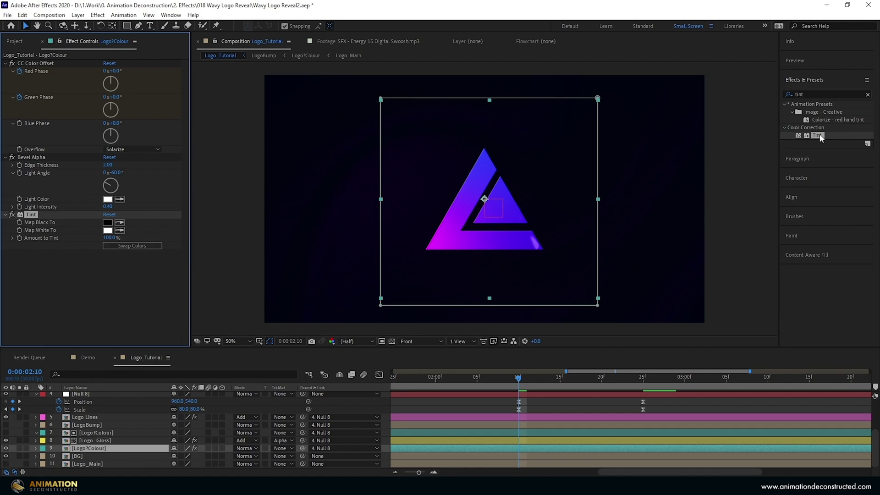
{"action": "left_click", "coordinate": [111, 228]}
Keyframe Amount to Tint at 0% at 0:00:02:10 and 100% at 0:00:02:25.
{"action": "left_click_drag", "start_coordinate": [109, 237], "coordinate": [9, 236]}
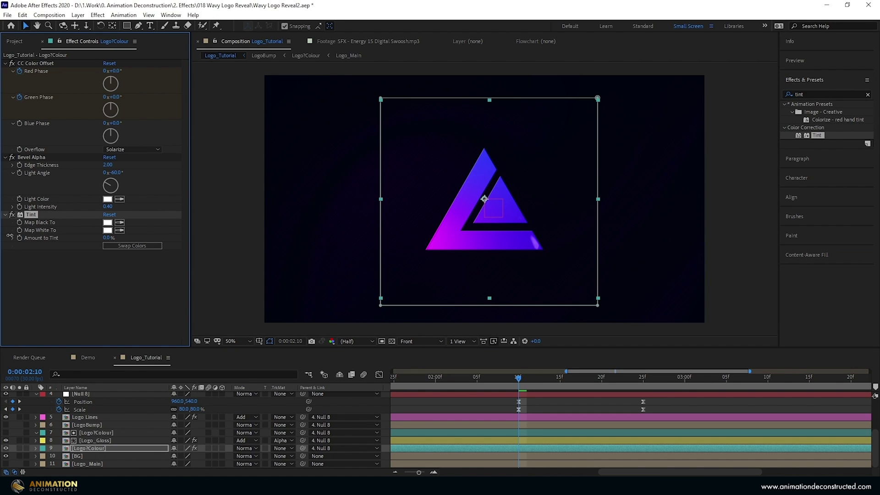
{"action": "left_click", "coordinate": [19, 237]}
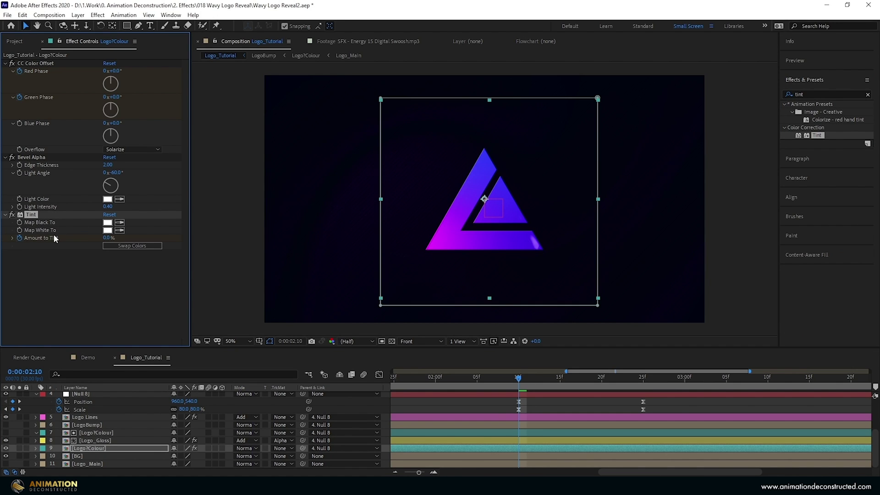
{"action": "left_click", "coordinate": [642, 378]}
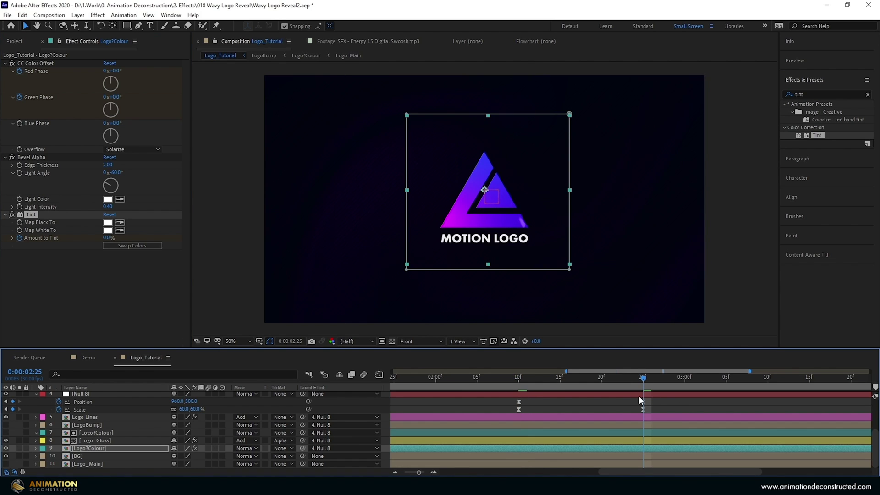
{"action": "left_click_drag", "start_coordinate": [107, 238], "coordinate": [304, 255]}
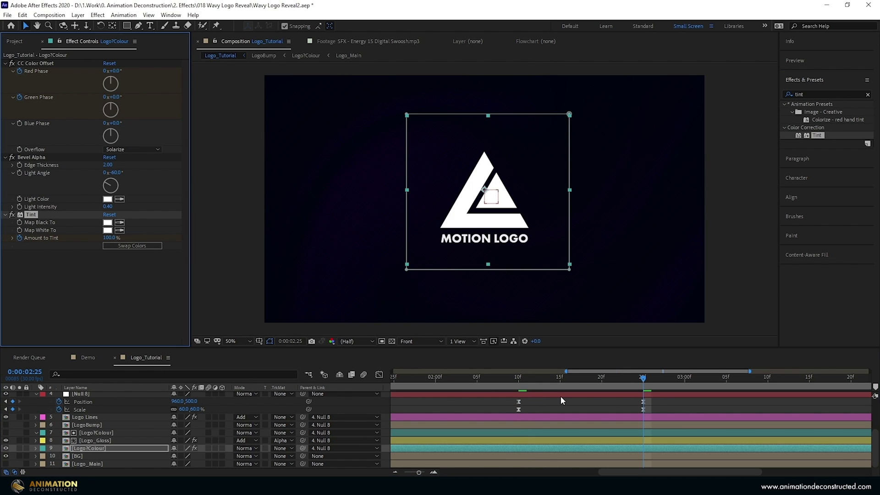
Ease the Logo?Colour layer's Amount to Tint keyframes and shape the speed curve to peak shortly before 0:00:02:25.
{"action": "key", "text": "m"}
{"action": "scroll", "coordinate": [634, 436], "scroll_direction": "down", "scroll_amount": 2}
{"action": "key", "text": "u"}
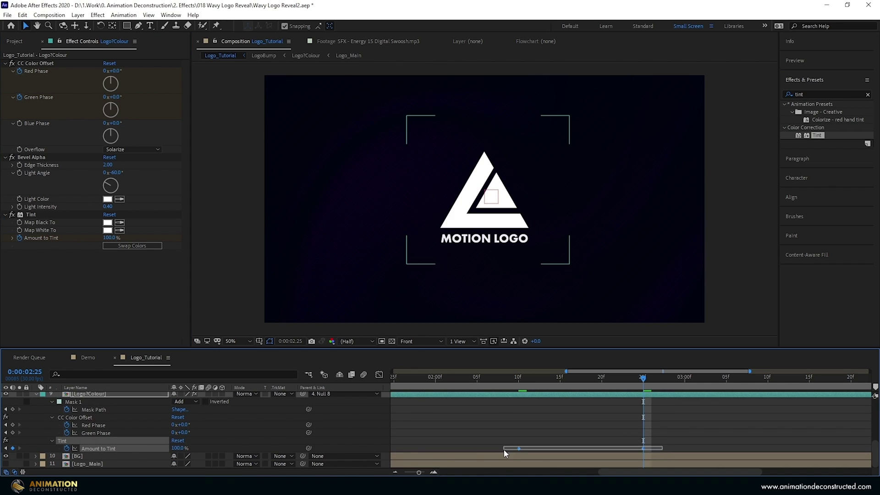
{"action": "key", "text": "F9"}
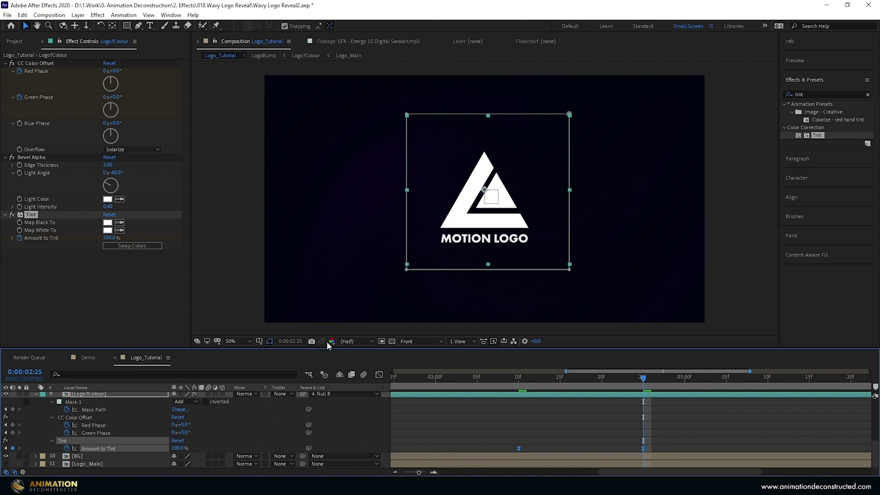
{"action": "left_click", "coordinate": [378, 375]}
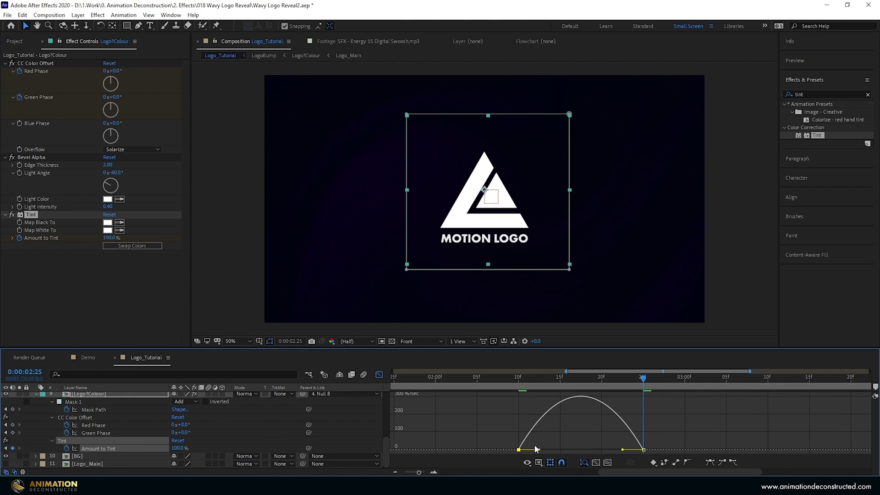
{"action": "left_click_drag", "start_coordinate": [539, 450], "coordinate": [592, 449]}
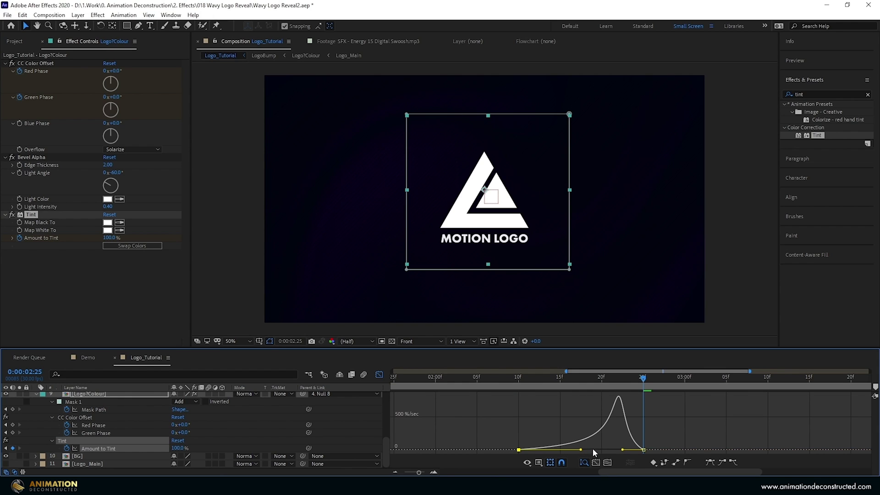
{"action": "left_click", "coordinate": [378, 377]}
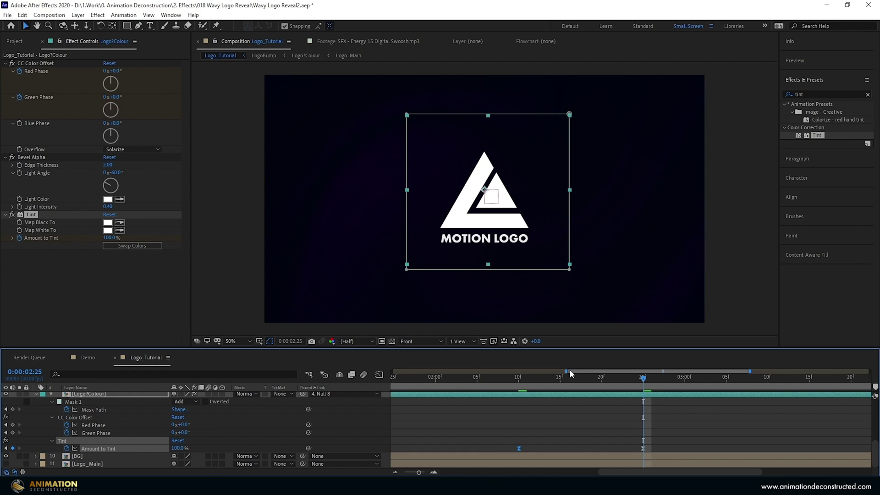
{"action": "left_click_drag", "start_coordinate": [567, 370], "coordinate": [393, 370]}
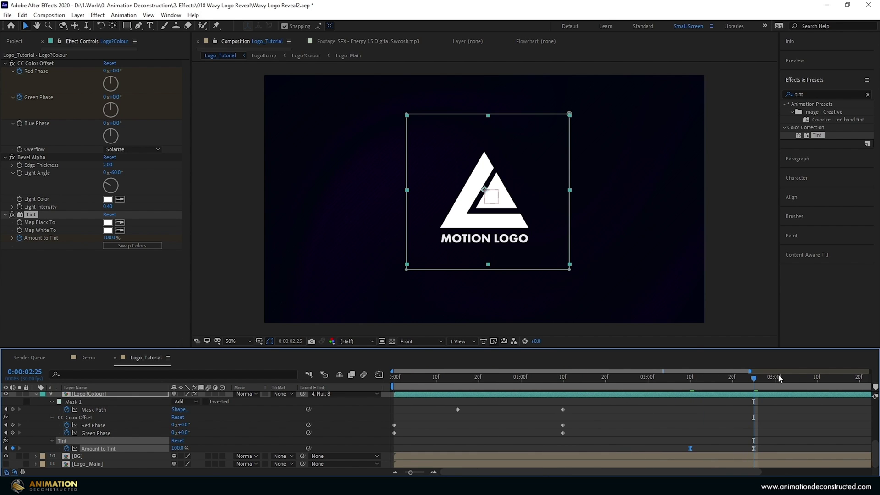